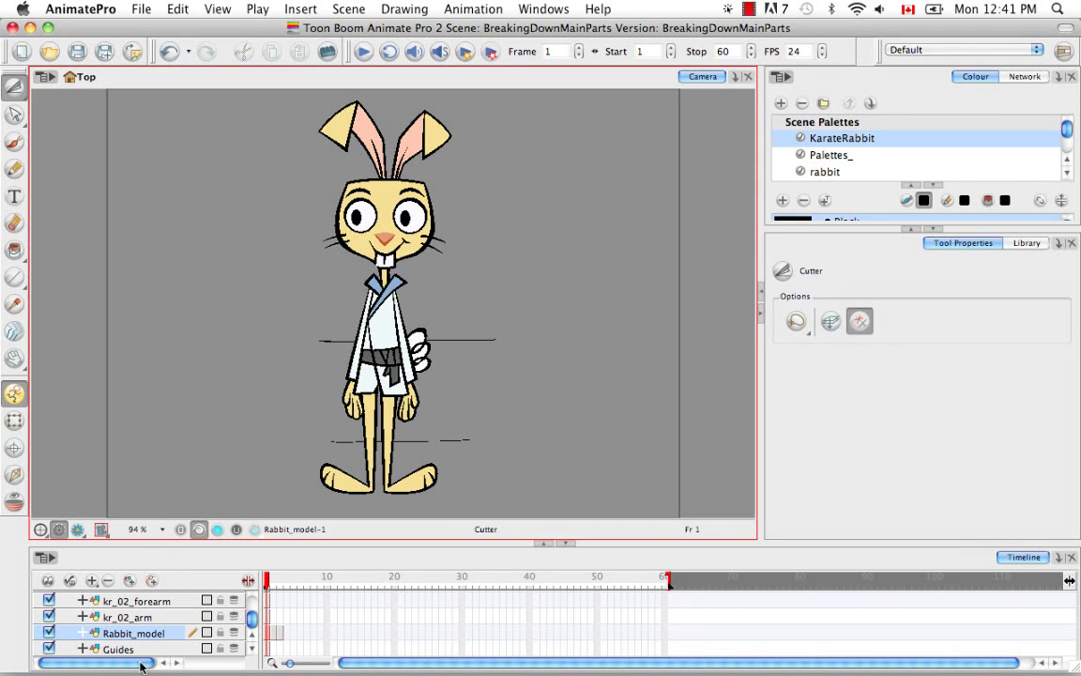
Compare the rabbit poses on frames 1, 2 and 3 of the Rabbit_model layer.
{"action": "mouse_move", "coordinate": [250, 619]}
{"action": "left_mouse_down"}
{"action": "mouse_move", "coordinate": [250, 605]}
{"action": "mouse_move", "coordinate": [251, 630]}
{"action": "left_mouse_up"}
{"action": "left_click", "coordinate": [273, 637]}
{"action": "left_click", "coordinate": [280, 637]}
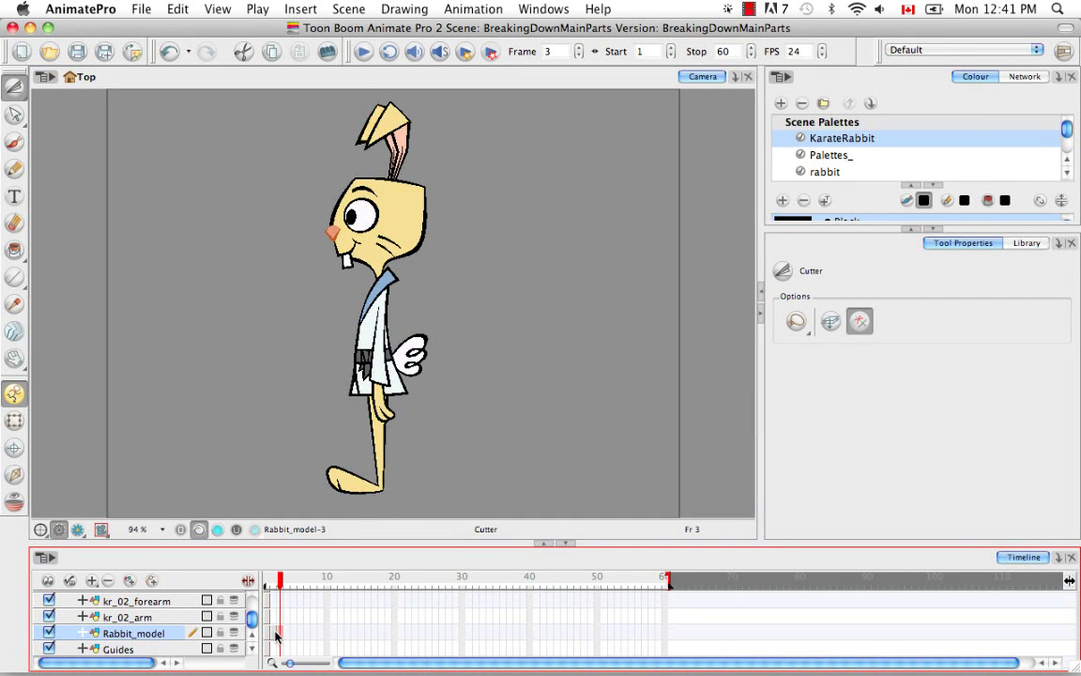
{"action": "left_click", "coordinate": [274, 637]}
{"action": "left_click", "coordinate": [267, 636]}
{"action": "left_click", "coordinate": [274, 636]}
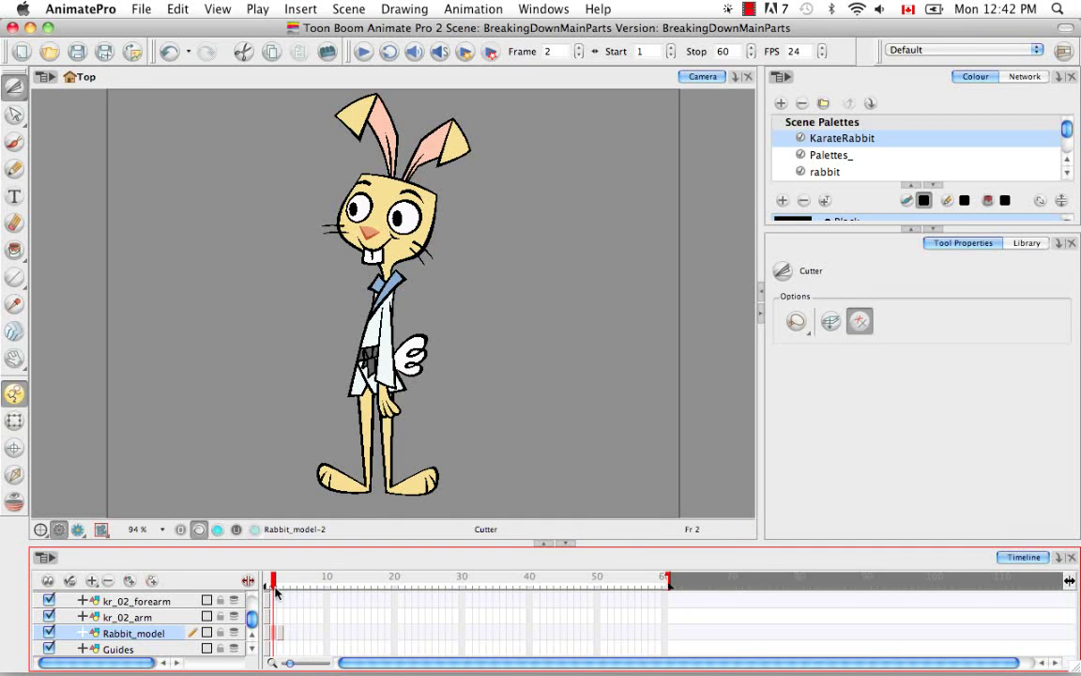
{"action": "left_click_drag", "start_coordinate": [273, 588], "coordinate": [267, 587]}
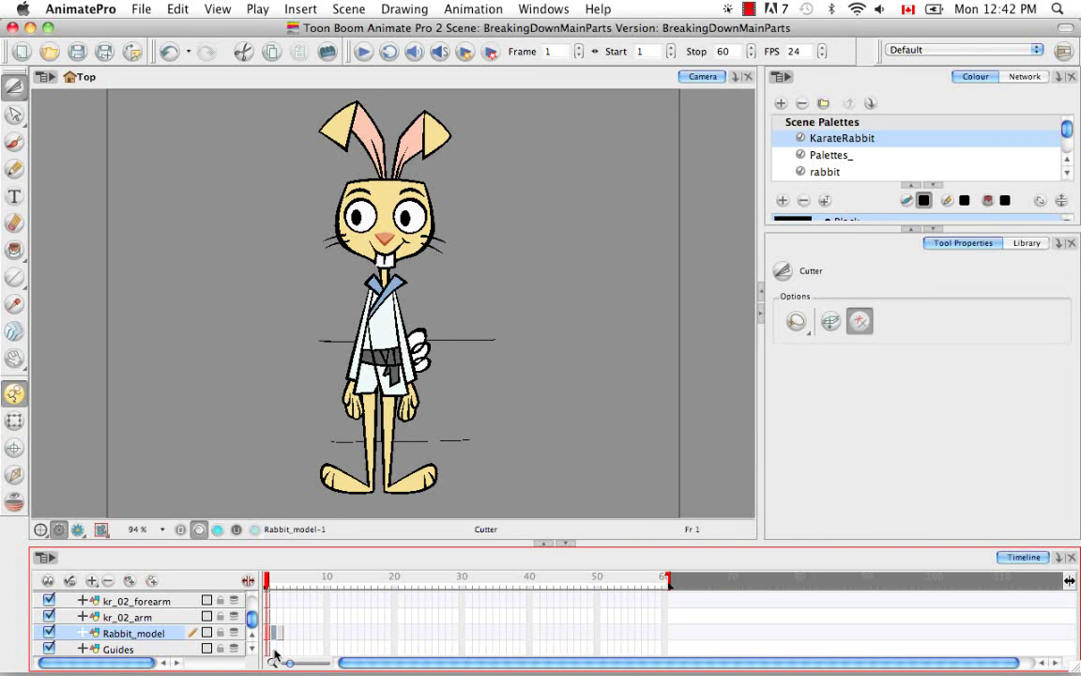
Extend the exposure of the Guides layer's drawing through frame 3 and return to frame 1.
{"action": "left_click", "coordinate": [274, 650]}
{"action": "left_click", "coordinate": [280, 651]}
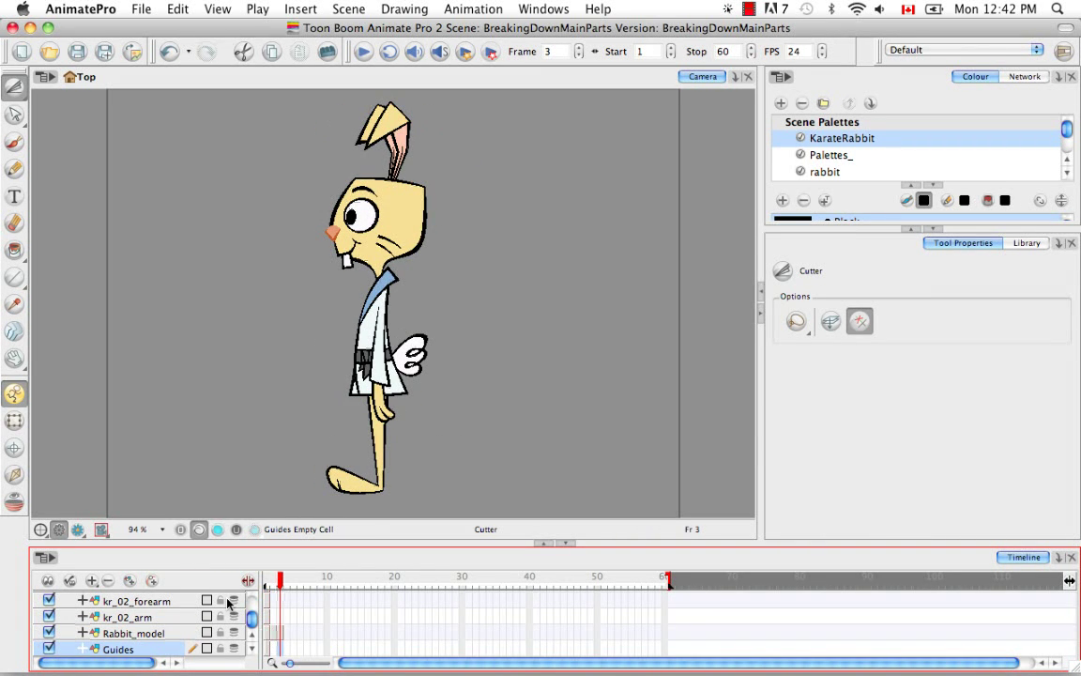
{"action": "right_click", "coordinate": [281, 648]}
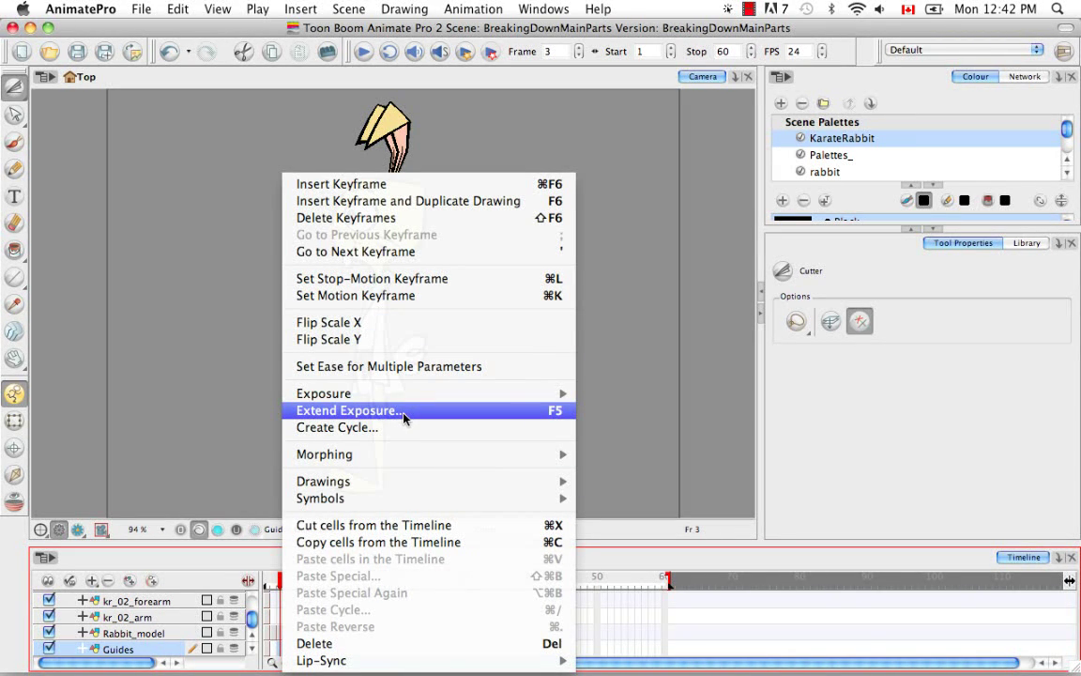
{"action": "key", "text": "Escape"}
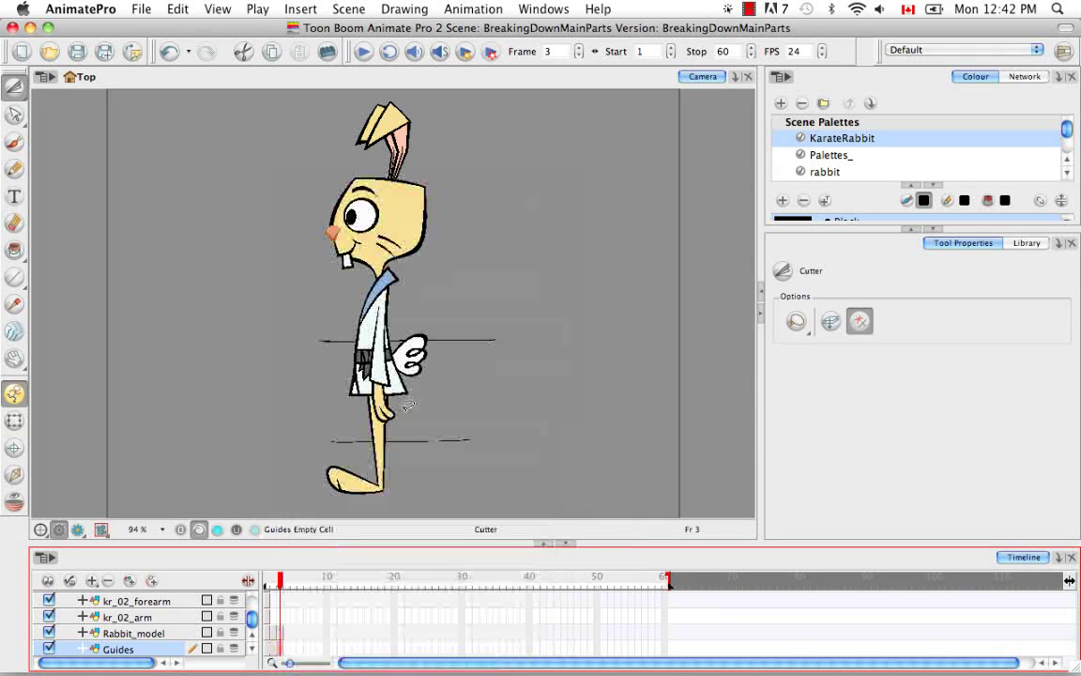
{"action": "left_click", "coordinate": [265, 582]}
{"action": "mouse_move", "coordinate": [264, 582]}
{"action": "left_mouse_down"}
{"action": "mouse_move", "coordinate": [278, 582]}
{"action": "mouse_move", "coordinate": [265, 582]}
{"action": "left_mouse_up"}
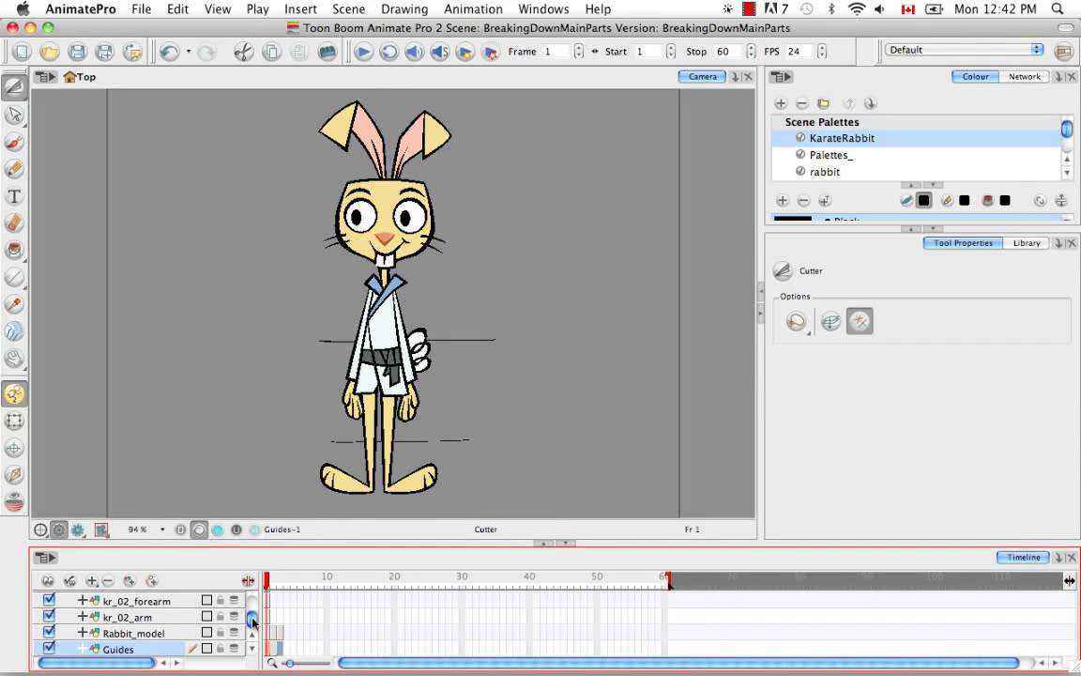
Select the rabbit's head, ears and collar on frame 2 of Rabbit_model with a Cutter lasso.
{"action": "scroll", "coordinate": [253, 621], "scroll_direction": "up", "scroll_amount": 5}
{"action": "scroll", "coordinate": [253, 621], "scroll_direction": "down", "scroll_amount": 5}
{"action": "left_click", "coordinate": [274, 635]}
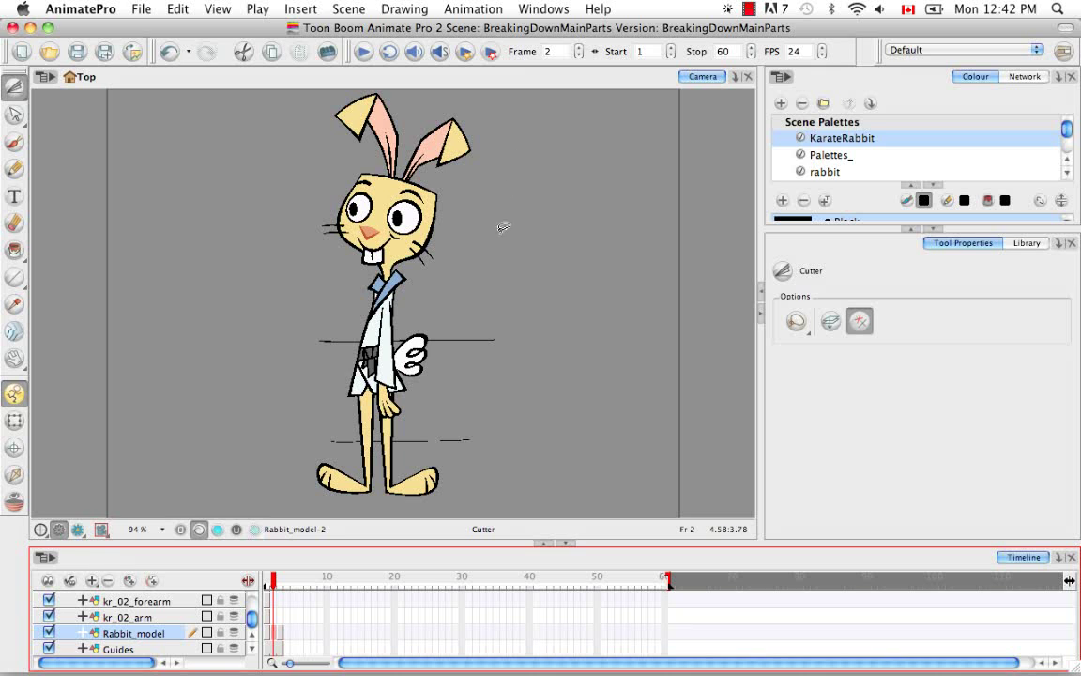
{"action": "left_click", "coordinate": [476, 130]}
{"action": "mouse_move", "coordinate": [475, 130]}
{"action": "left_mouse_down"}
{"action": "mouse_move", "coordinate": [427, 91]}
{"action": "mouse_move", "coordinate": [281, 118]}
{"action": "mouse_move", "coordinate": [293, 237]}
{"action": "mouse_move", "coordinate": [452, 255]}
{"action": "mouse_move", "coordinate": [487, 132]}
{"action": "left_mouse_up"}
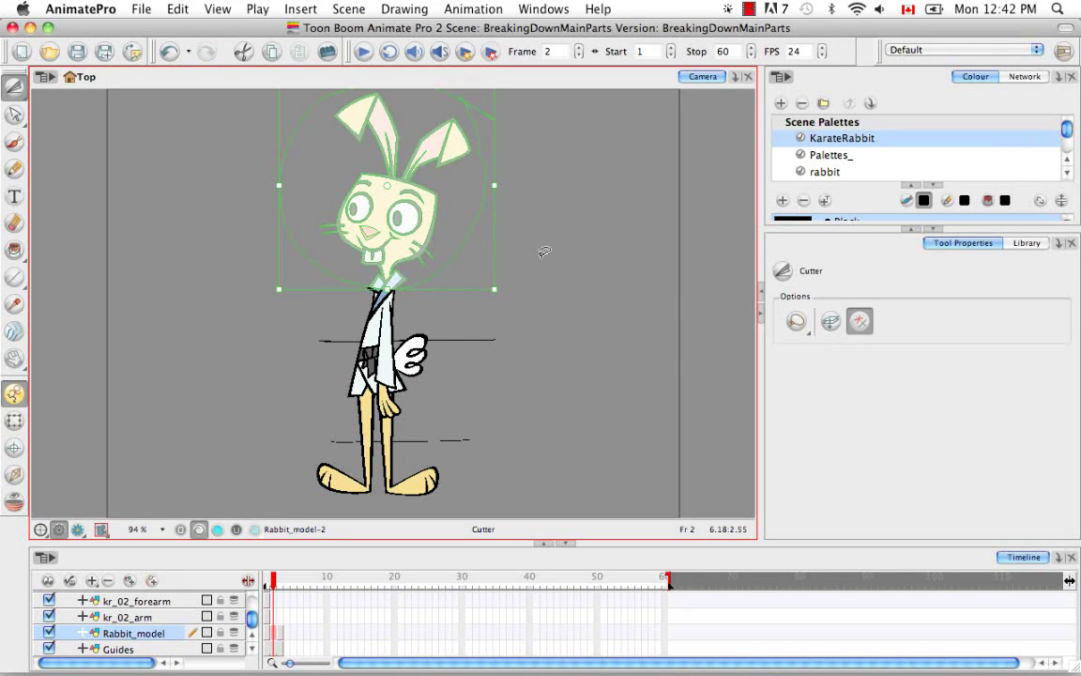
Create a drawing from the head selection on the kr_head layer, with Cut Artwork From Source disabled.
{"action": "key", "text": "super"}
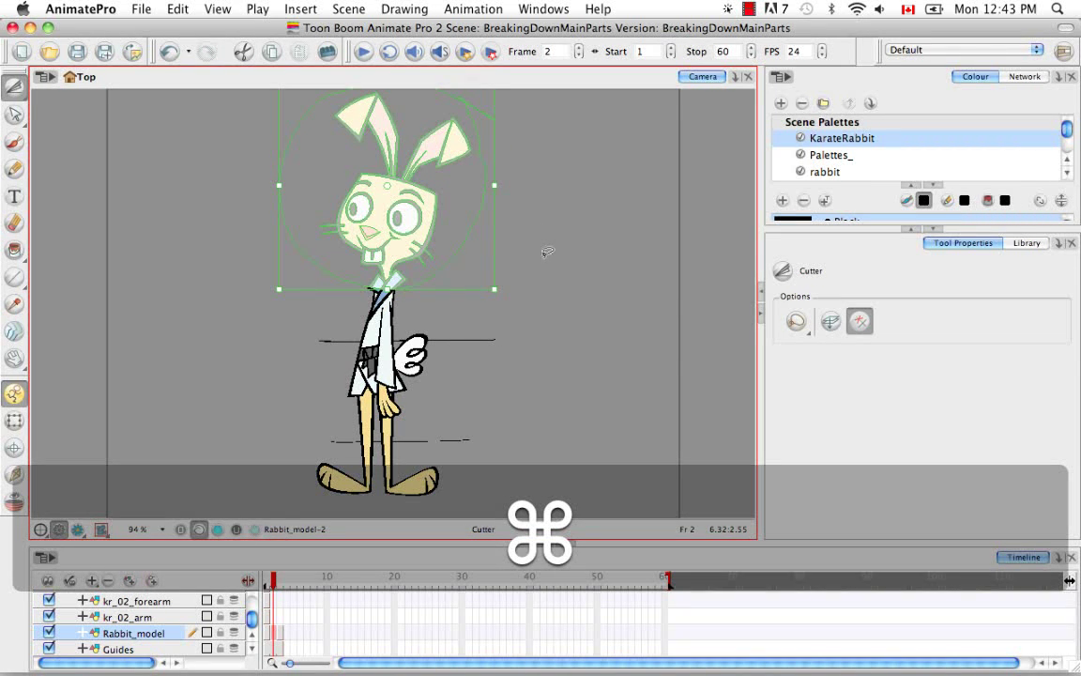
{"action": "key", "text": "super+F9"}
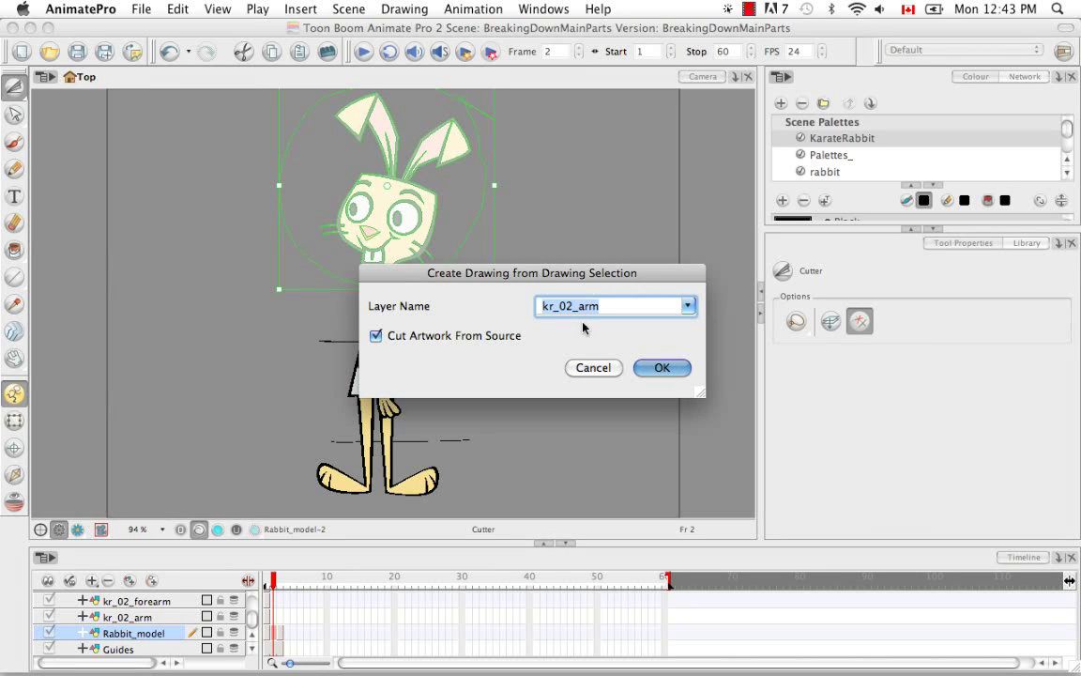
{"action": "left_click", "coordinate": [687, 307]}
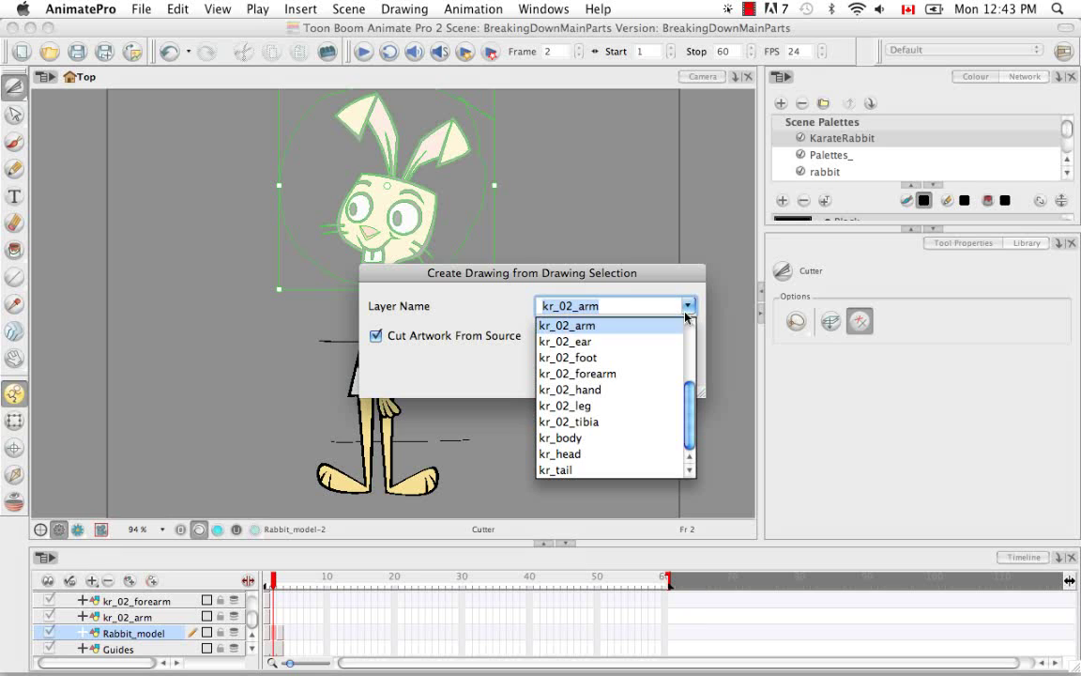
{"action": "left_click", "coordinate": [585, 458]}
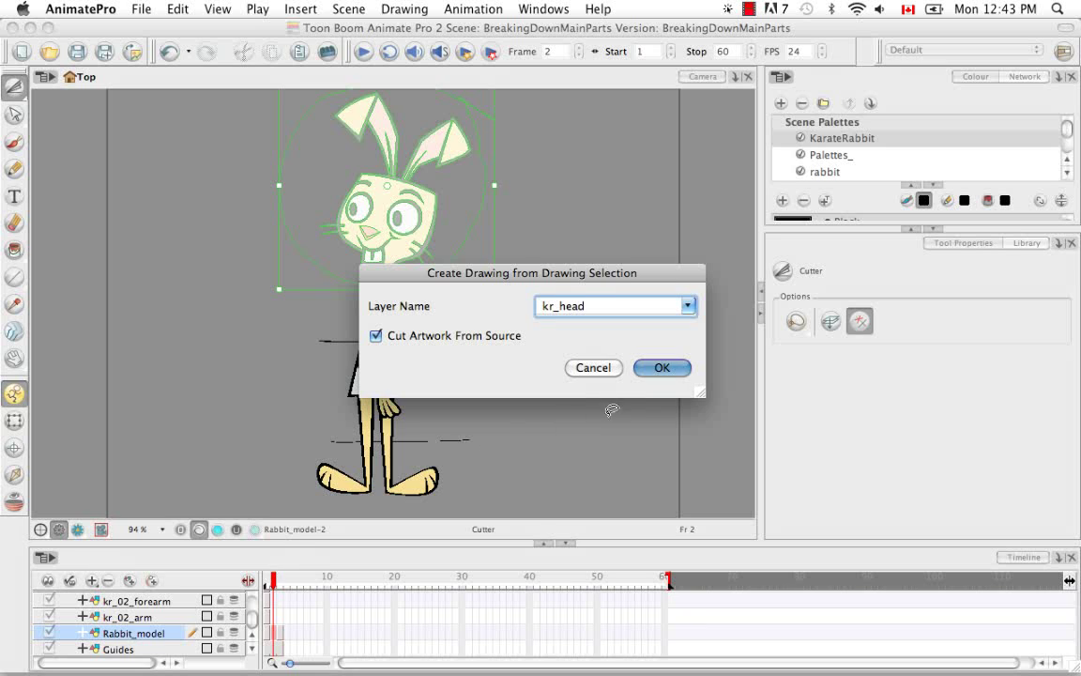
{"action": "left_click", "coordinate": [376, 335]}
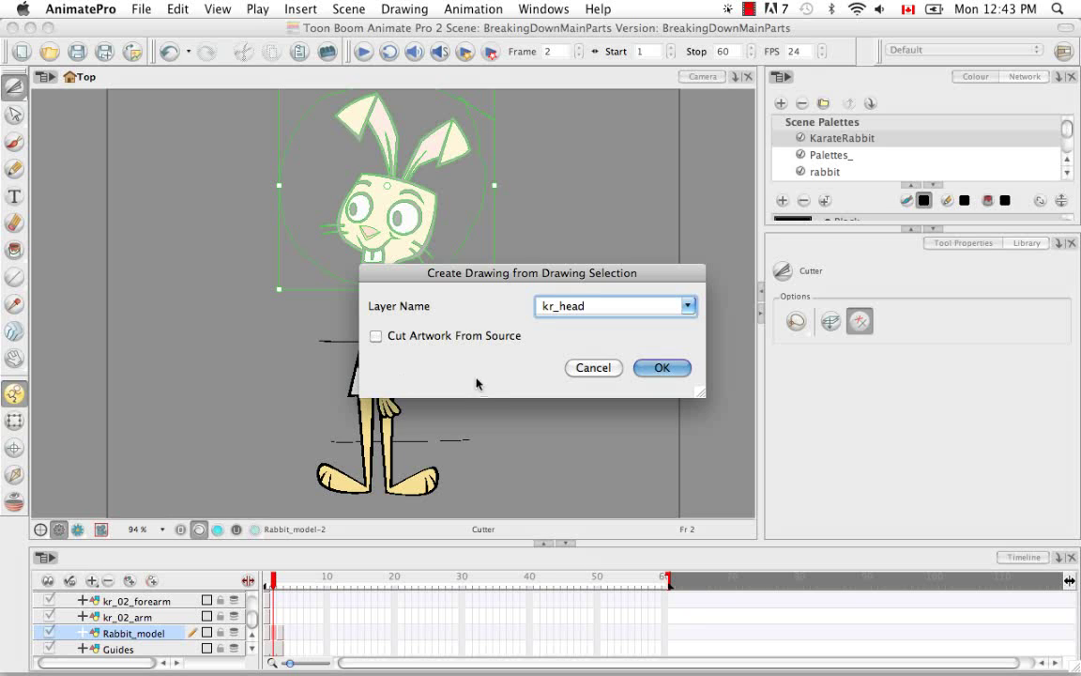
{"action": "left_click", "coordinate": [661, 367]}
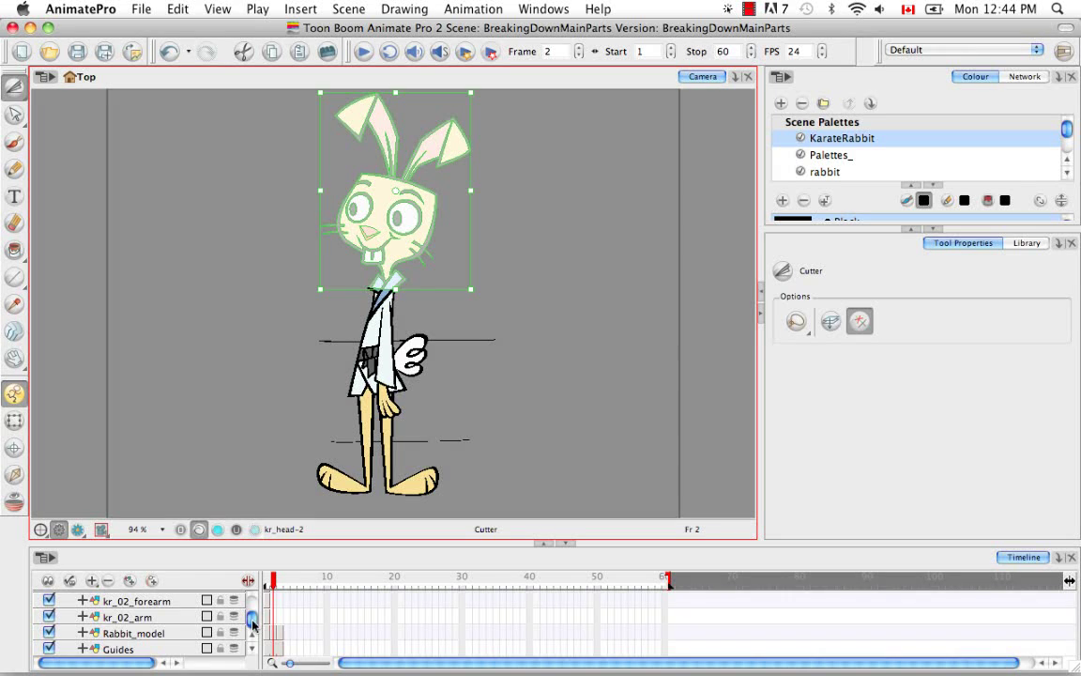
Compare the kr_head layer's drawings on frames 1 and 2.
{"action": "scroll", "coordinate": [252, 621], "scroll_direction": "up", "scroll_amount": 5}
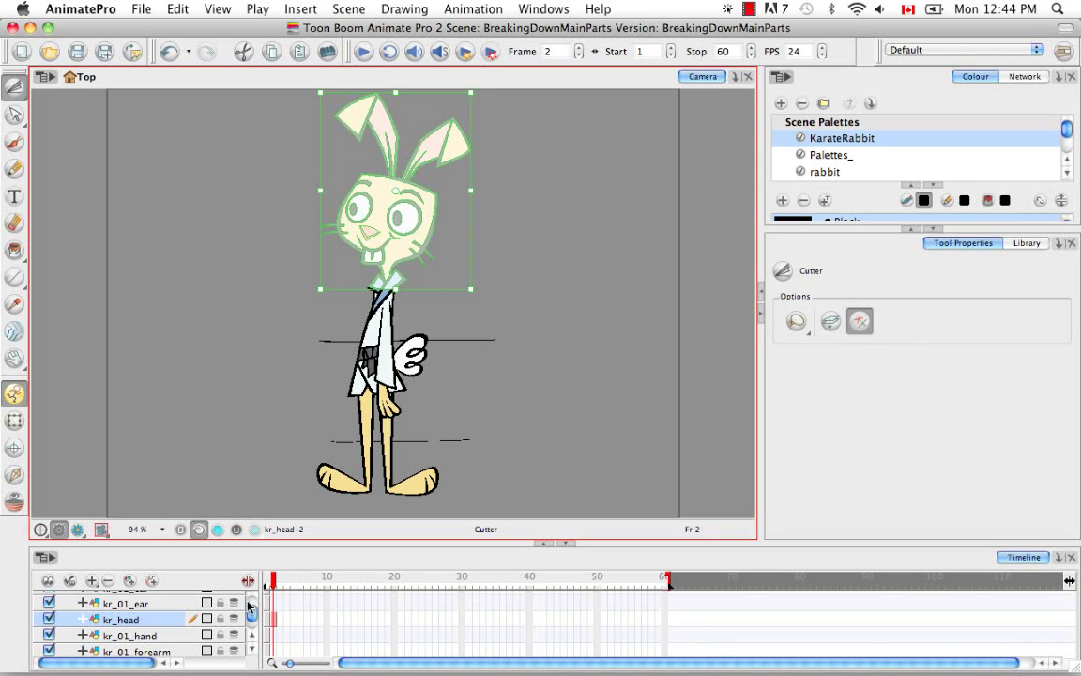
{"action": "left_click", "coordinate": [267, 620]}
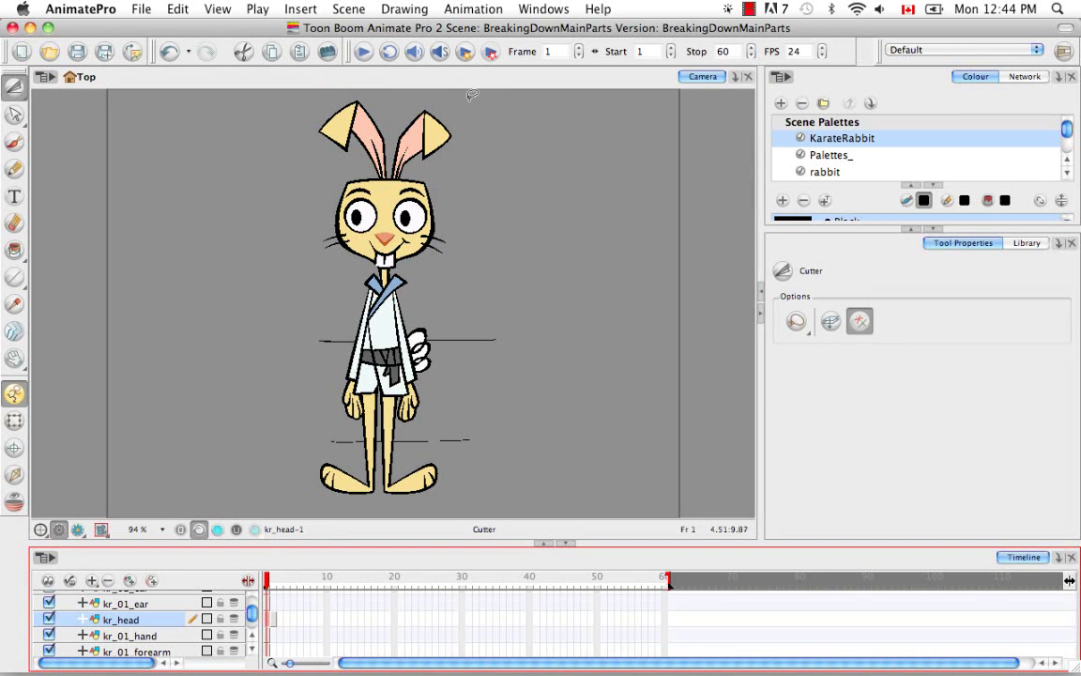
{"action": "left_click", "coordinate": [273, 621]}
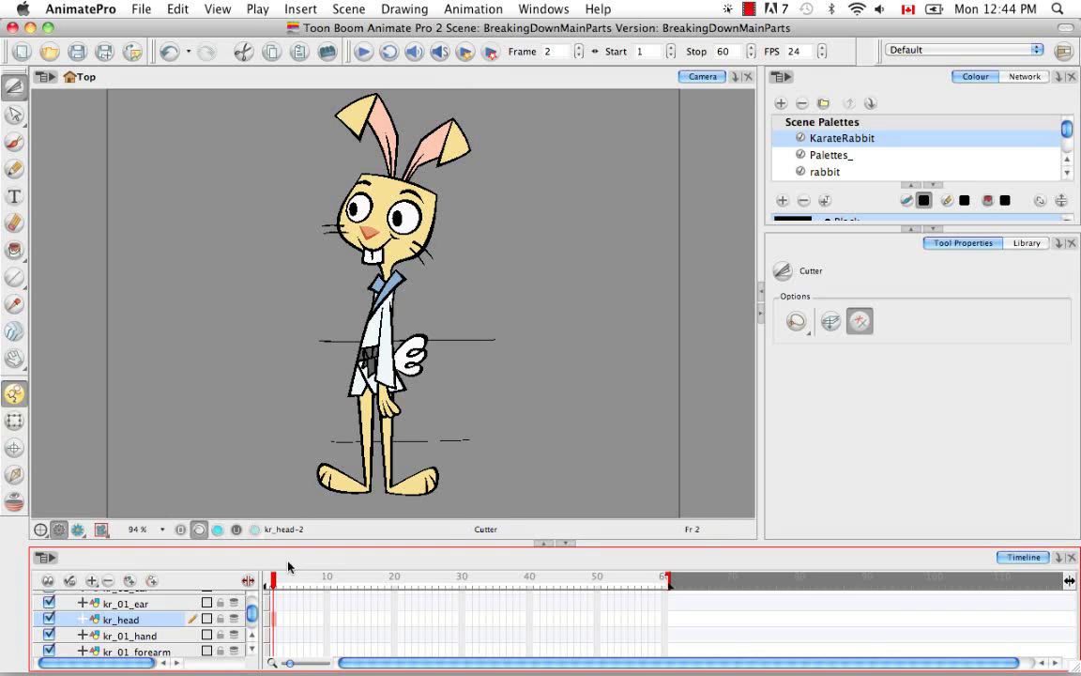
{"action": "scroll", "coordinate": [253, 618], "scroll_direction": "down", "scroll_amount": 5}
{"action": "scroll", "coordinate": [253, 617], "scroll_direction": "up", "scroll_amount": 8}
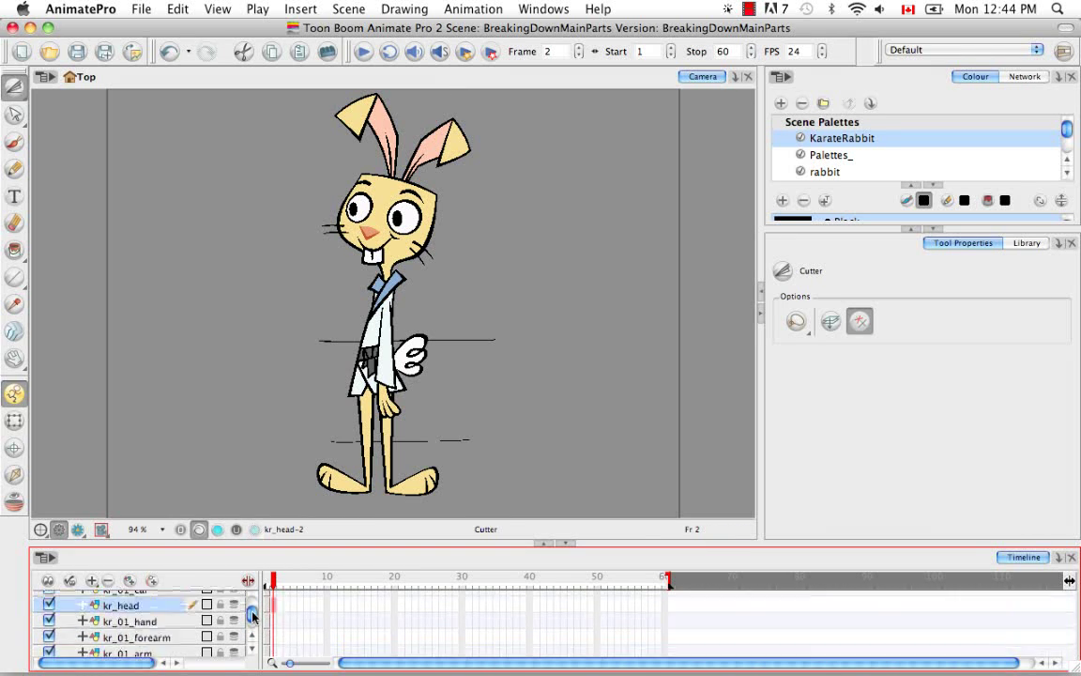
{"action": "scroll", "coordinate": [251, 614], "scroll_direction": "down", "scroll_amount": 2}
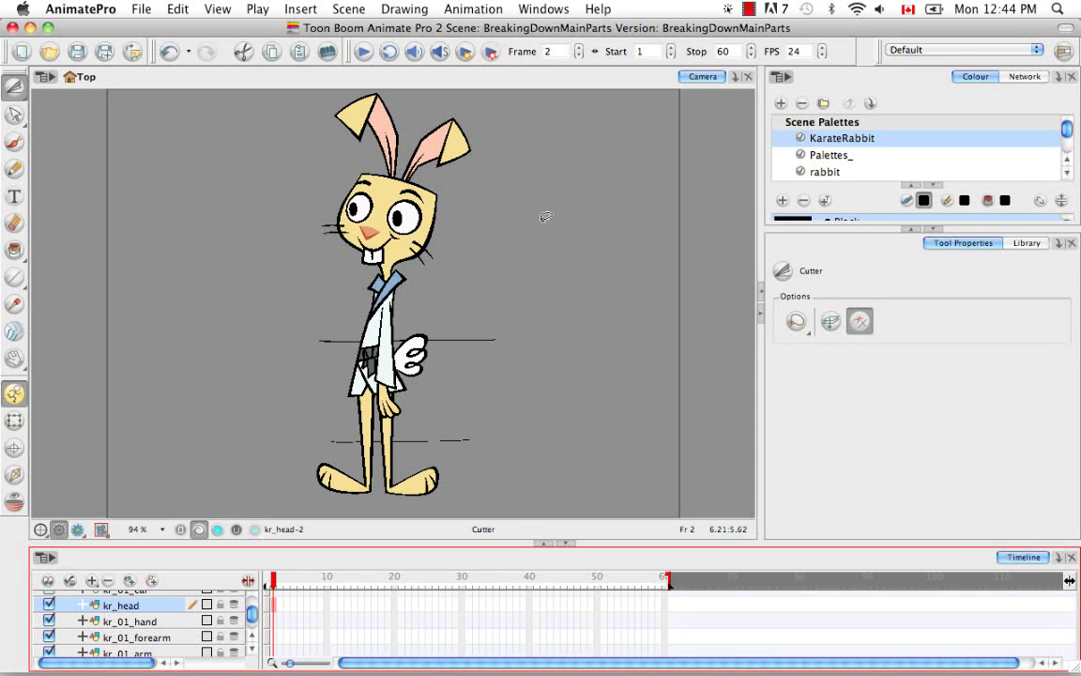
Lasso the body on frame 2 of Rabbit_model and create a drawing from it on the kr_body layer.
{"action": "scroll", "coordinate": [252, 617], "scroll_direction": "down", "scroll_amount": 5}
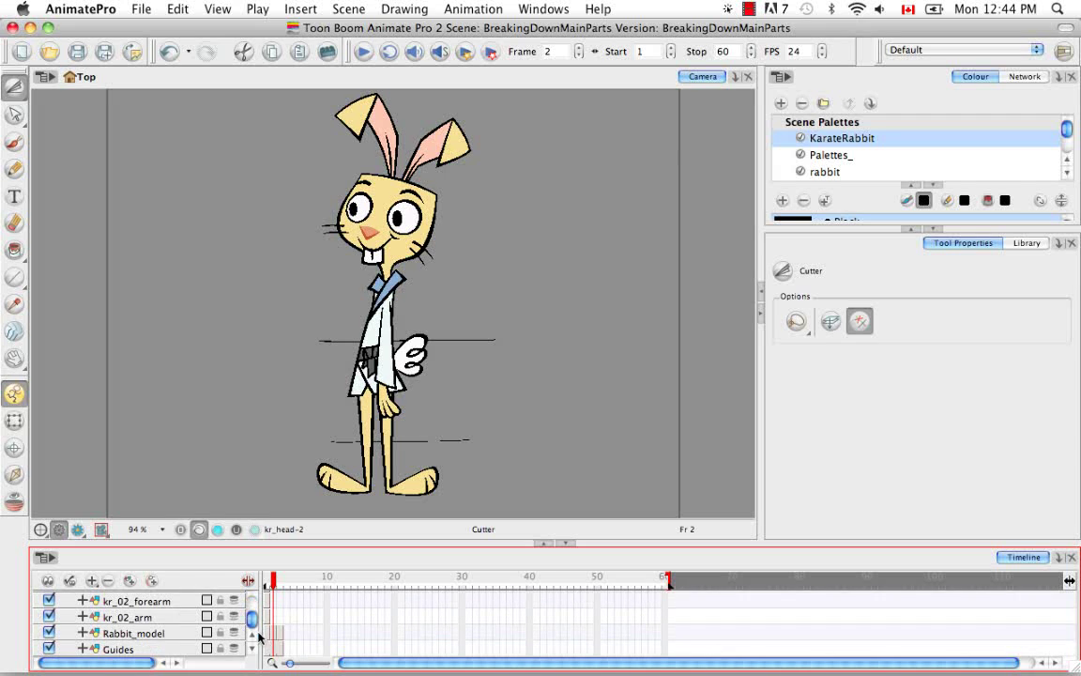
{"action": "left_click", "coordinate": [273, 633]}
{"action": "mouse_move", "coordinate": [418, 274]}
{"action": "left_mouse_down"}
{"action": "mouse_move", "coordinate": [328, 323]}
{"action": "mouse_move", "coordinate": [366, 413]}
{"action": "mouse_move", "coordinate": [454, 305]}
{"action": "mouse_move", "coordinate": [406, 270]}
{"action": "left_mouse_up"}
{"action": "key", "text": "super+c"}
{"action": "key", "text": "super+v"}
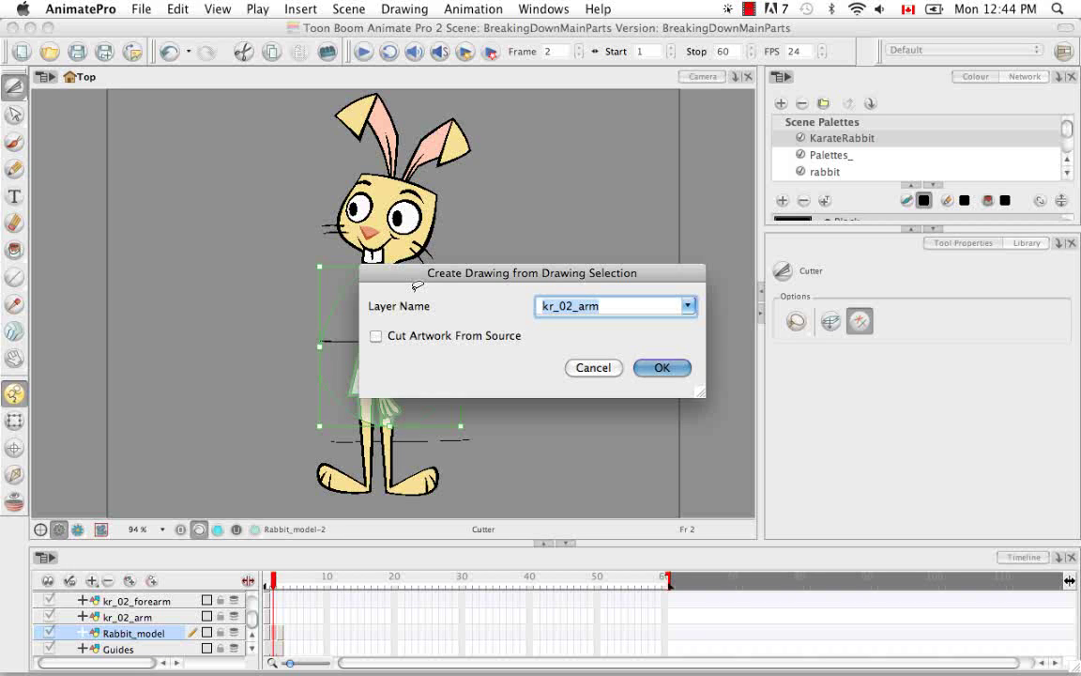
{"action": "left_click", "coordinate": [688, 305]}
{"action": "left_click", "coordinate": [677, 437]}
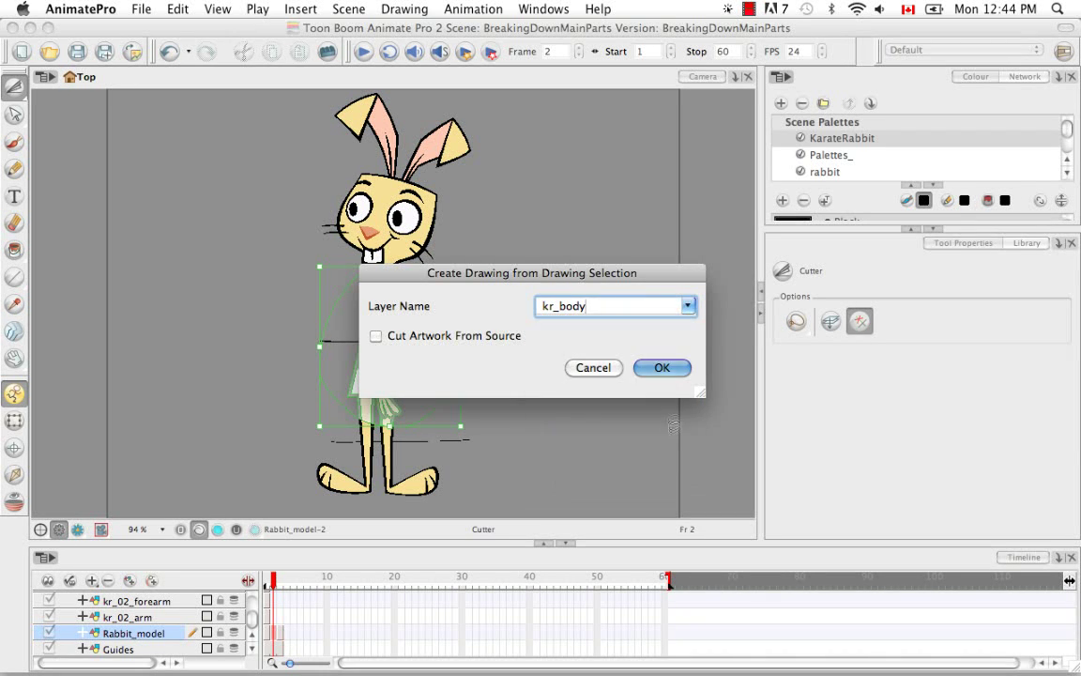
{"action": "left_click", "coordinate": [674, 365]}
Lasso the visible arm on frame 2 of Rabbit_model and create a drawing from it on the kr_02_arm layer.
{"action": "left_click", "coordinate": [275, 634]}
{"action": "mouse_move", "coordinate": [416, 300]}
{"action": "left_mouse_down"}
{"action": "mouse_move", "coordinate": [380, 410]}
{"action": "mouse_move", "coordinate": [409, 405]}
{"action": "mouse_move", "coordinate": [409, 298]}
{"action": "left_mouse_up"}
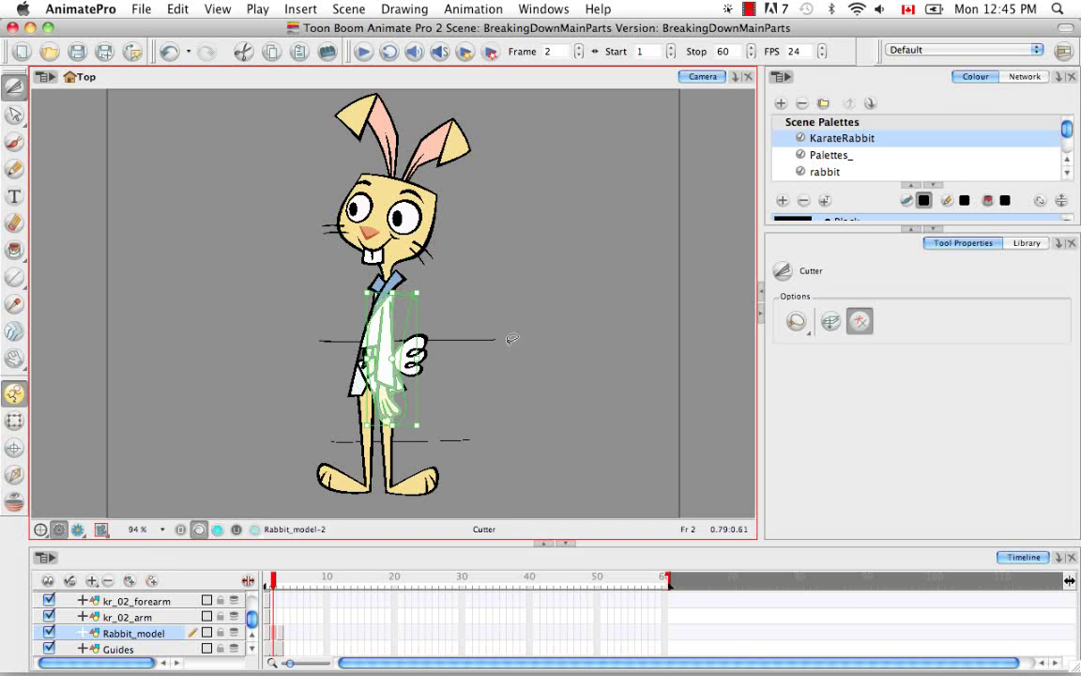
{"action": "key", "text": "F9"}
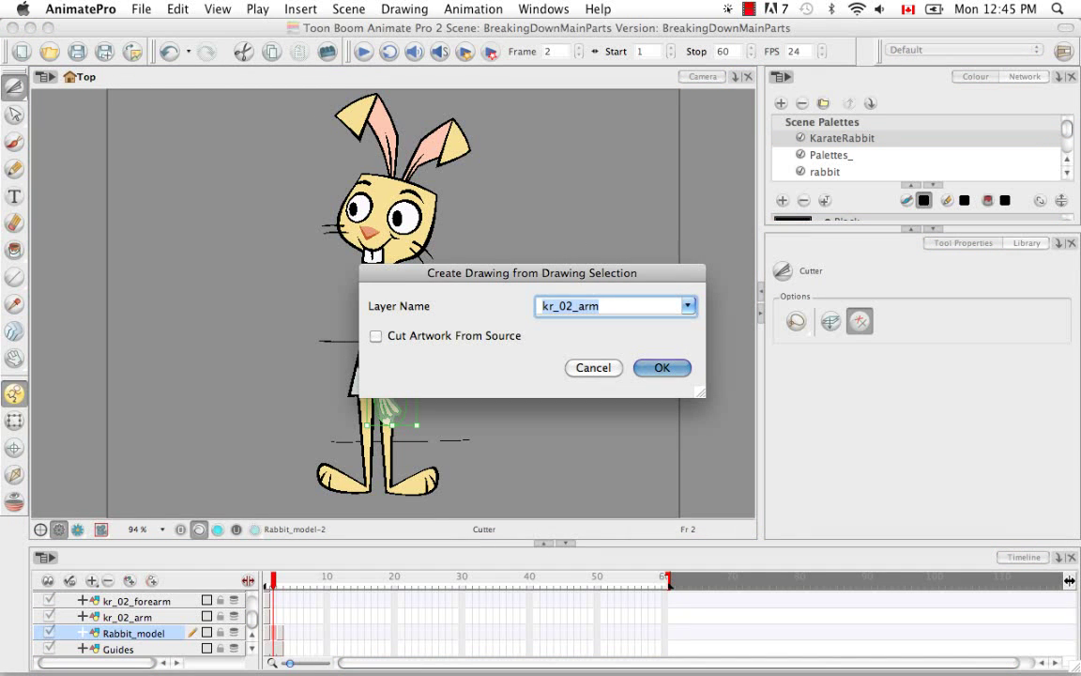
{"action": "key", "text": "Return"}
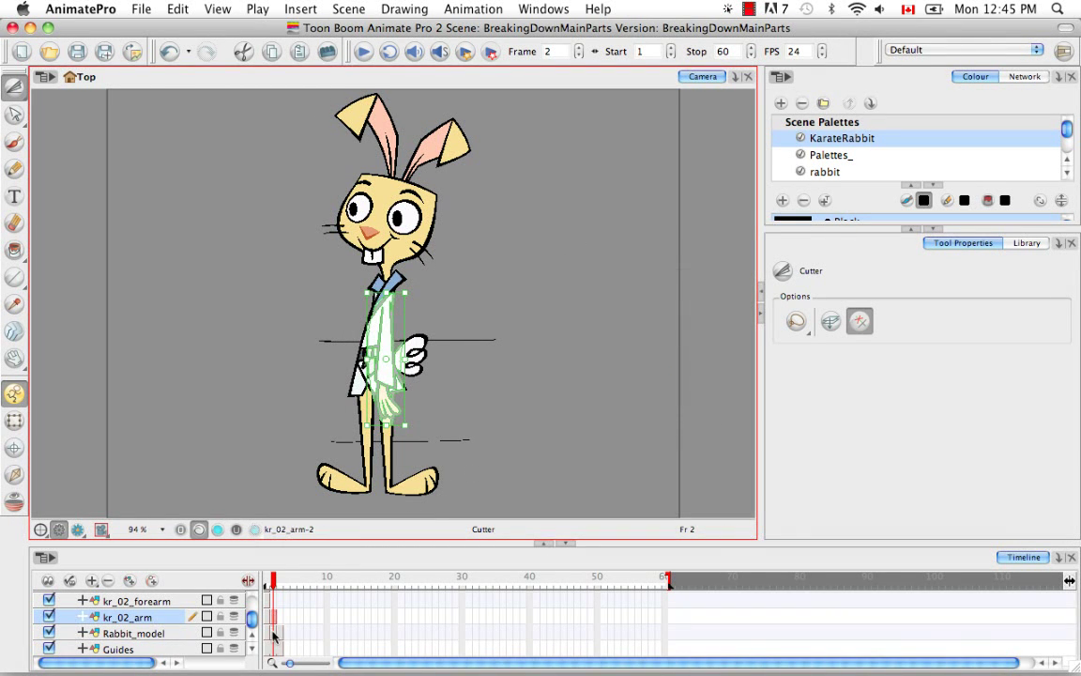
Lasso the front-facing leg nearest the rabbit's nose side on frame 2 of Rabbit_model and create a drawing from it on kr_01_leg.
{"action": "left_click", "coordinate": [273, 632]}
{"action": "mouse_move", "coordinate": [372, 496]}
{"action": "left_mouse_down"}
{"action": "mouse_move", "coordinate": [300, 431]}
{"action": "mouse_move", "coordinate": [340, 368]}
{"action": "mouse_move", "coordinate": [344, 334]}
{"action": "left_mouse_up"}
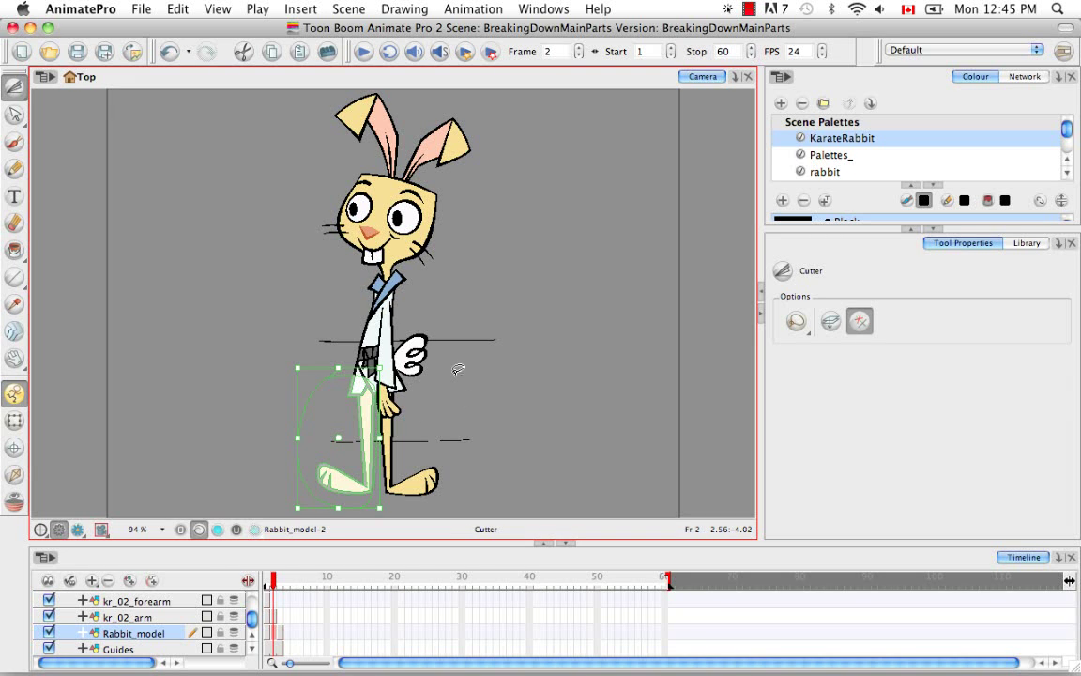
{"action": "key", "text": "super+backslash"}
{"action": "left_click", "coordinate": [690, 308]}
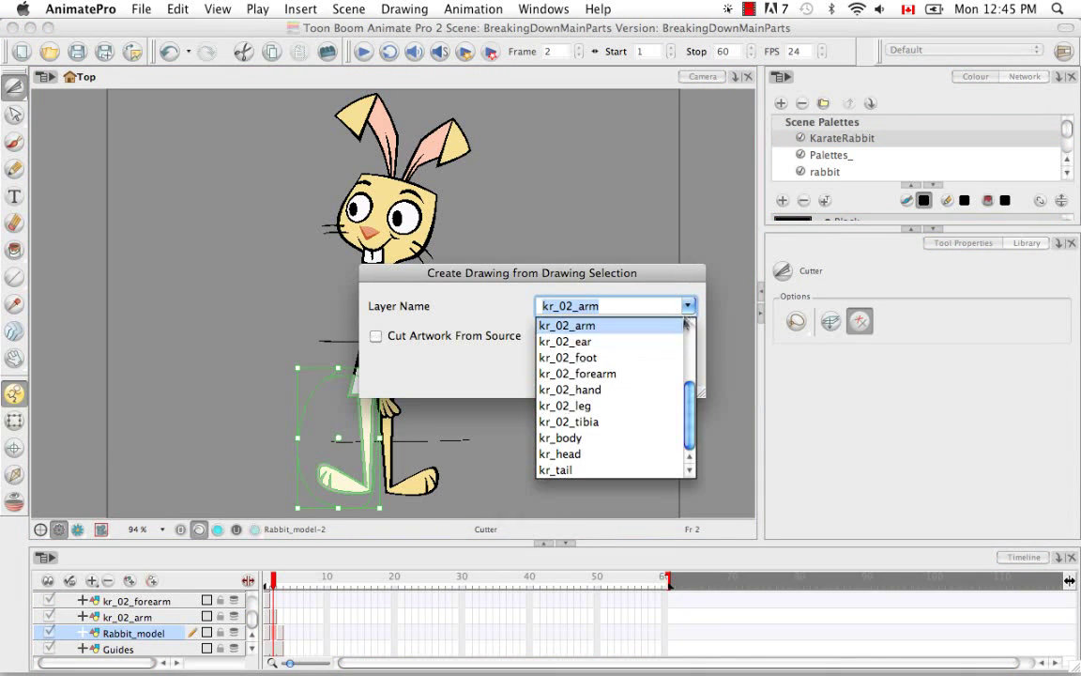
{"action": "scroll", "coordinate": [601, 358], "scroll_direction": "up", "scroll_amount": 5}
{"action": "left_click", "coordinate": [654, 423]}
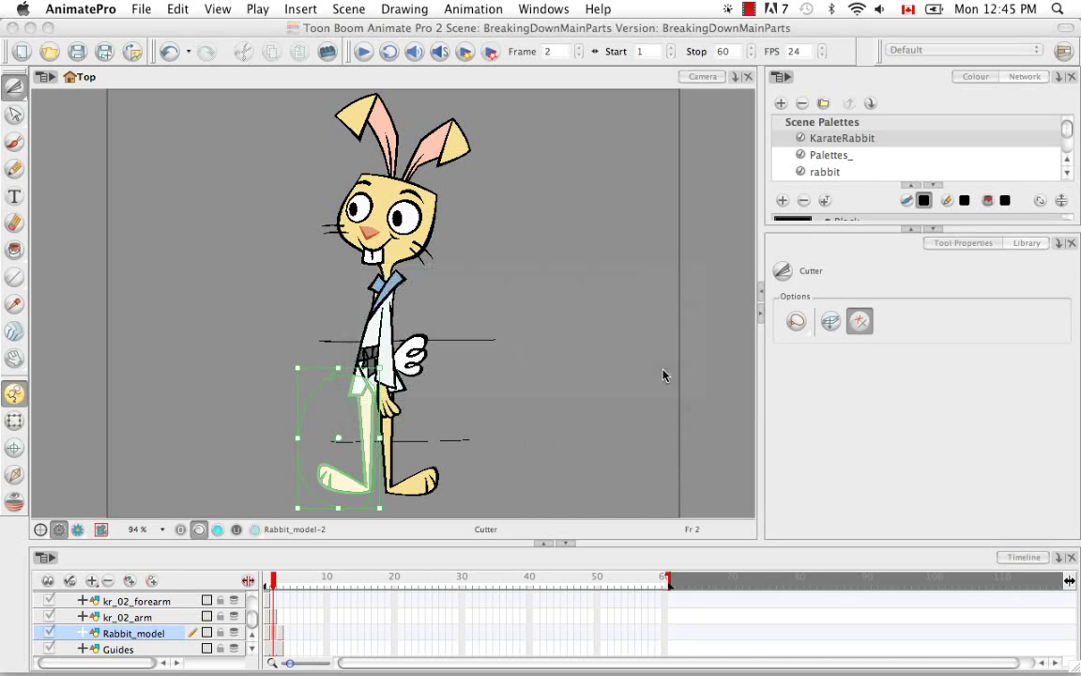
{"action": "left_click", "coordinate": [664, 373]}
Lasso the leg on the tail side on frame 2 of Rabbit_model and create a drawing from it on kr_02_leg.
{"action": "mouse_move", "coordinate": [422, 379]}
{"action": "left_mouse_down"}
{"action": "mouse_move", "coordinate": [379, 397]}
{"action": "mouse_move", "coordinate": [437, 514]}
{"action": "mouse_move", "coordinate": [431, 384]}
{"action": "mouse_move", "coordinate": [387, 340]}
{"action": "left_mouse_up"}
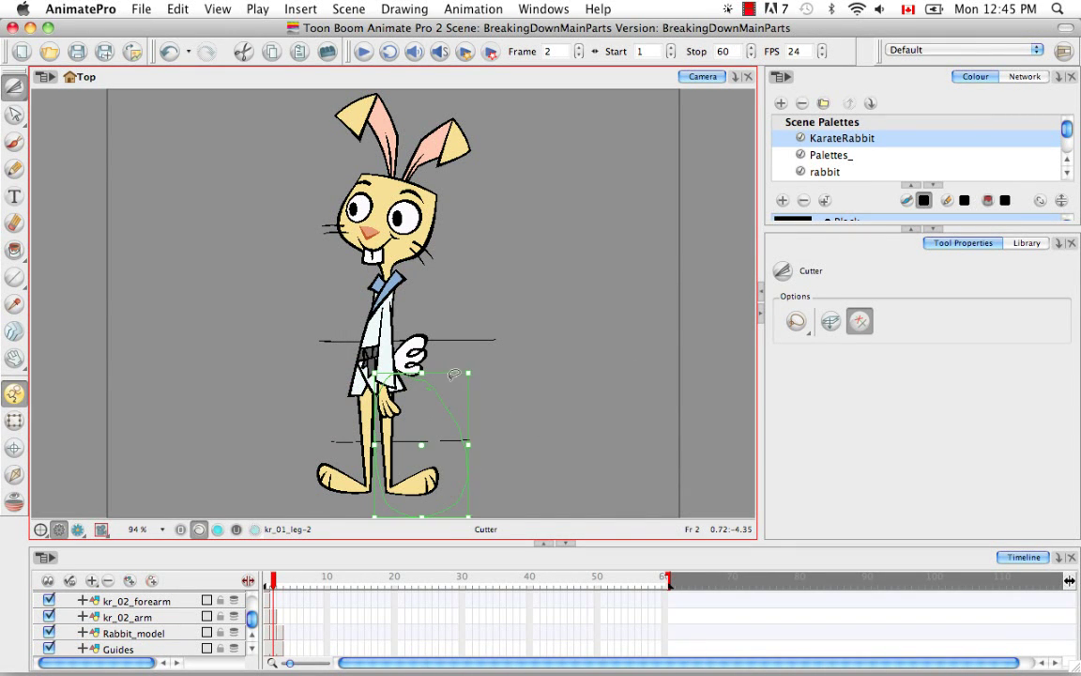
{"action": "left_click", "coordinate": [175, 632]}
{"action": "mouse_move", "coordinate": [361, 339]}
{"action": "left_mouse_down"}
{"action": "mouse_move", "coordinate": [469, 422]}
{"action": "mouse_move", "coordinate": [384, 348]}
{"action": "left_mouse_up"}
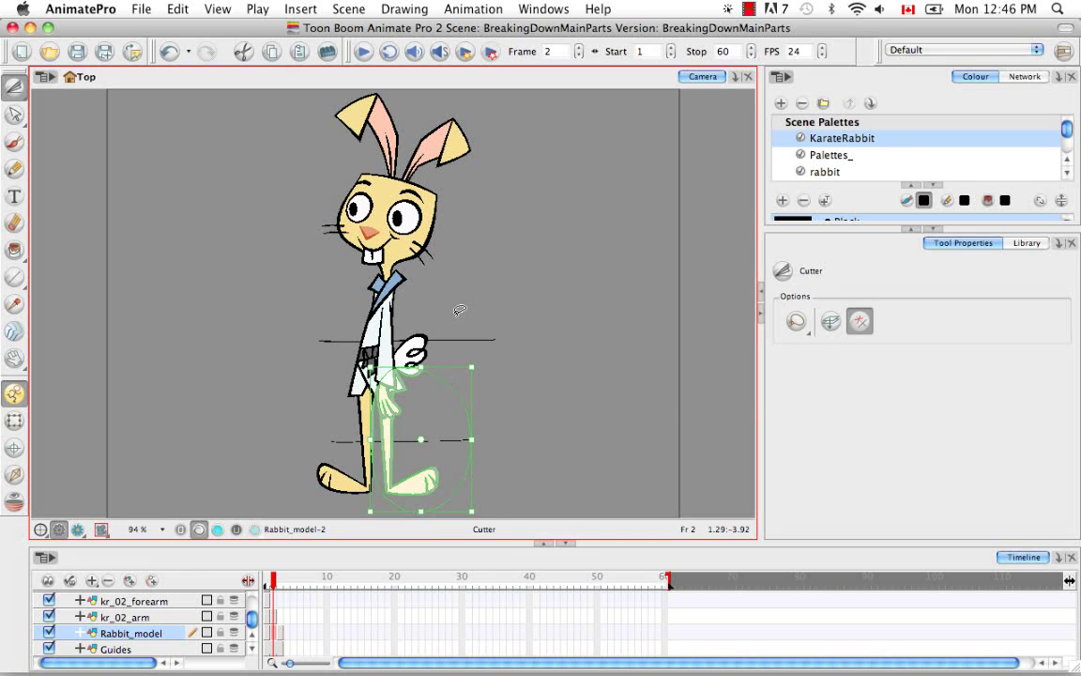
{"action": "key", "text": "super+F9"}
{"action": "left_click", "coordinate": [687, 305]}
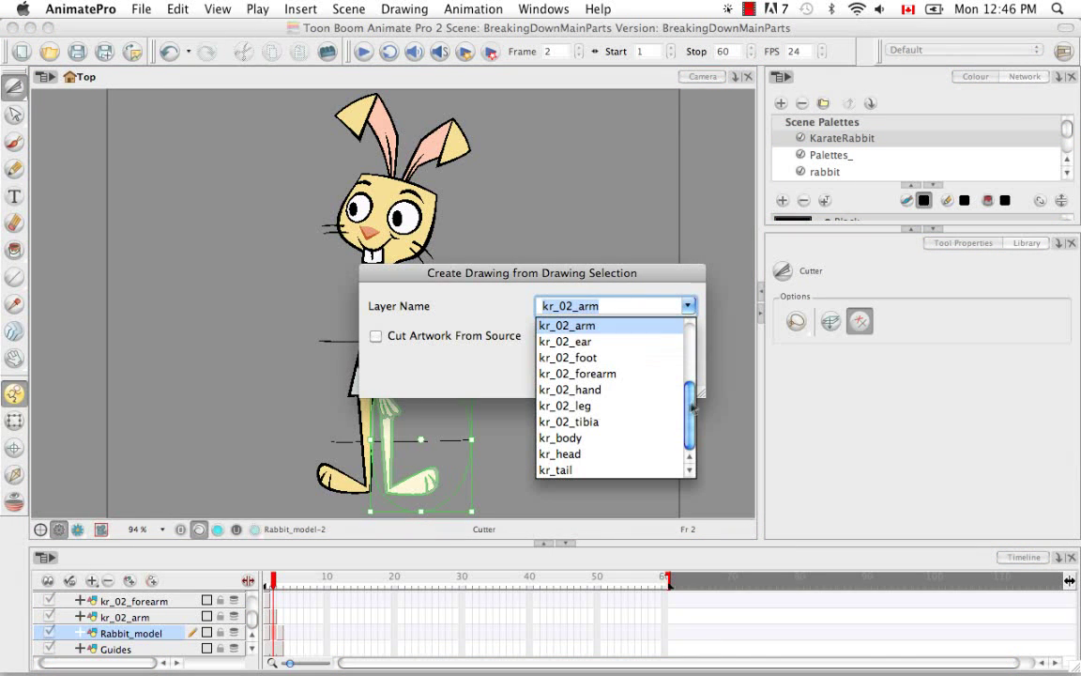
{"action": "left_click", "coordinate": [612, 405]}
{"action": "left_click", "coordinate": [662, 366]}
Review the body part layers in the timeline for their frame 2 drawings.
{"action": "left_click_drag", "start_coordinate": [252, 620], "coordinate": [252, 613]}
{"action": "scroll", "coordinate": [251, 612], "scroll_direction": "up", "scroll_amount": 1}
{"action": "scroll", "coordinate": [252, 613], "scroll_direction": "down", "scroll_amount": 6}
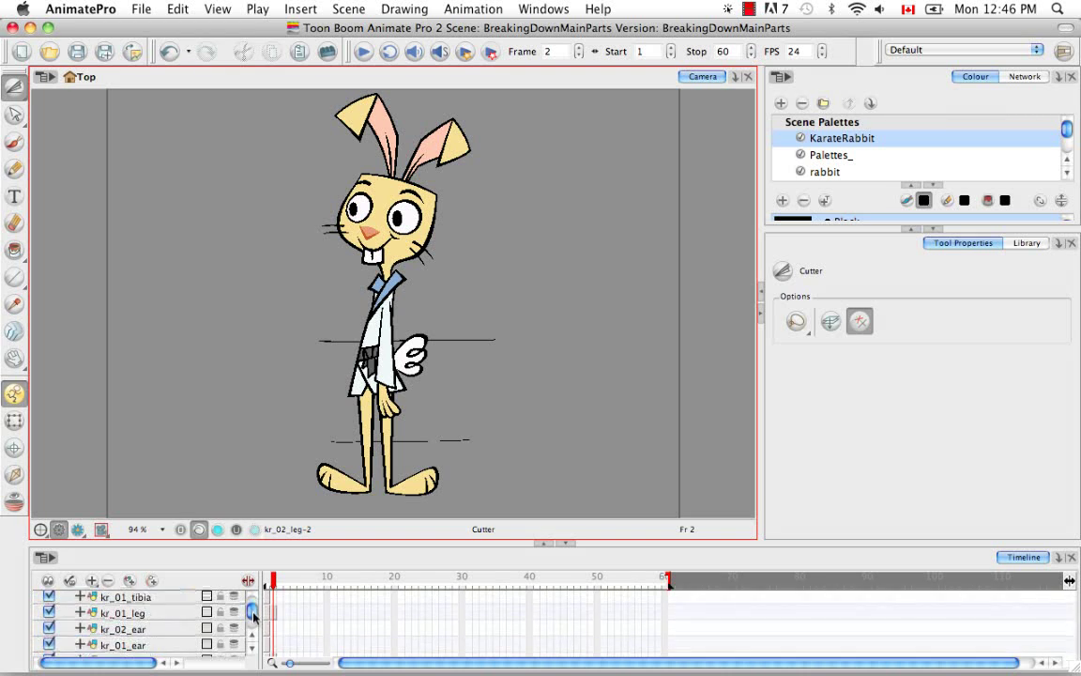
{"action": "scroll", "coordinate": [251, 615], "scroll_direction": "up", "scroll_amount": 5}
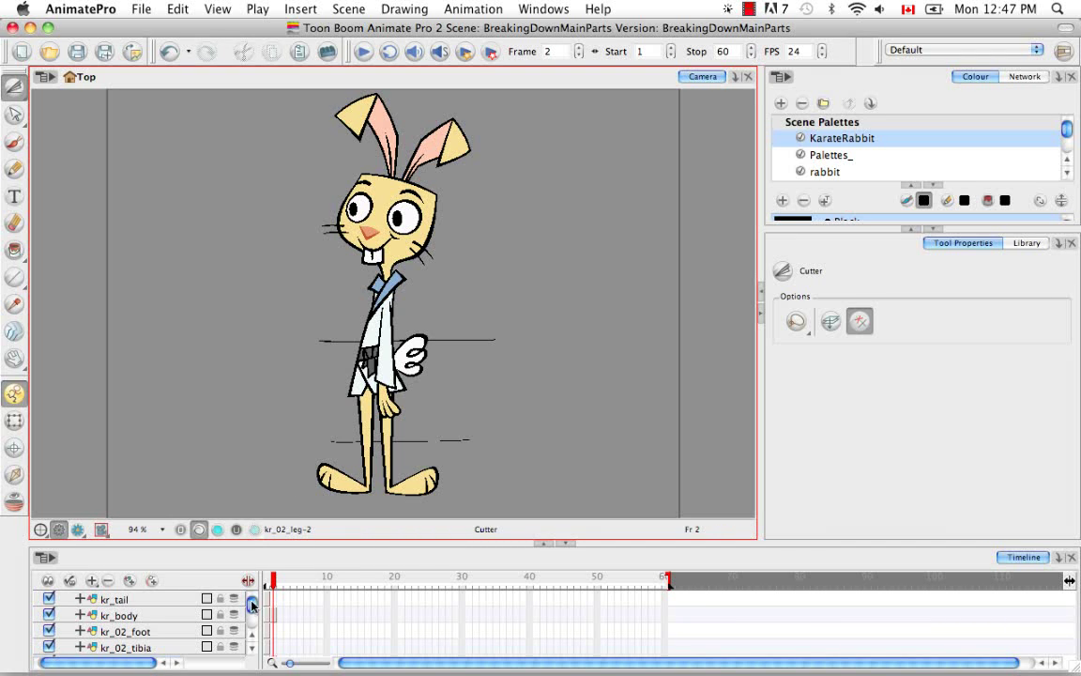
{"action": "left_click_drag", "start_coordinate": [252, 608], "coordinate": [254, 622]}
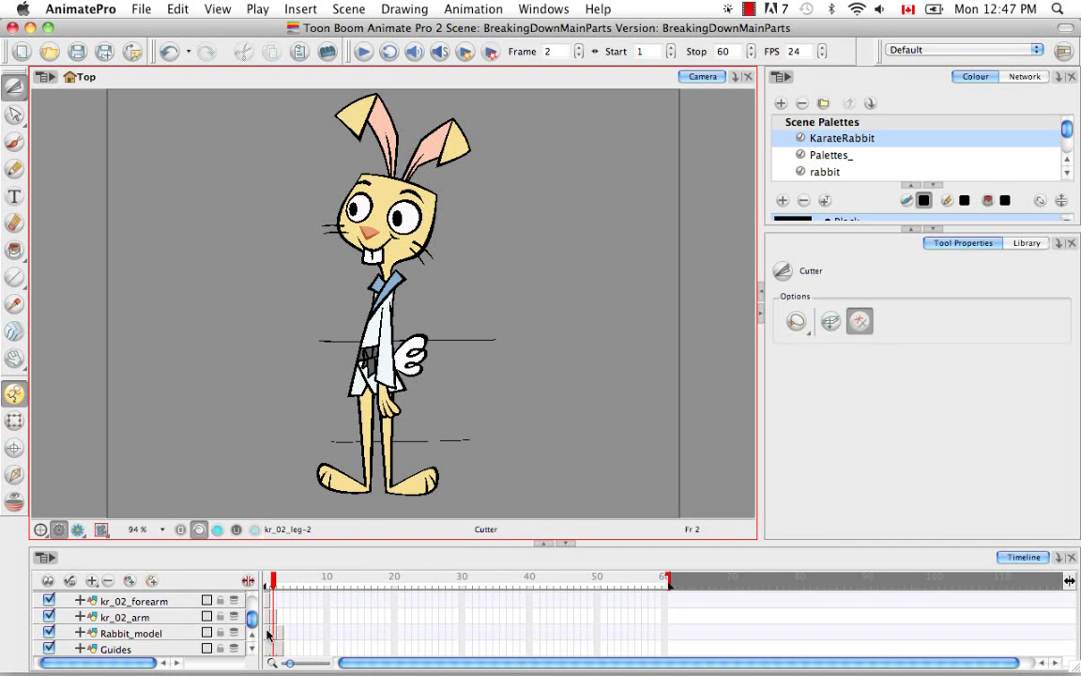
Lasso the side-view head on frame 3 of Rabbit_model and create a drawing from it on the kr_head layer.
{"action": "left_click", "coordinate": [284, 633]}
{"action": "mouse_move", "coordinate": [318, 268]}
{"action": "left_mouse_down"}
{"action": "mouse_move", "coordinate": [394, 248]}
{"action": "mouse_move", "coordinate": [281, 188]}
{"action": "mouse_move", "coordinate": [300, 244]}
{"action": "left_mouse_up"}
{"action": "key", "text": "super+shift+d"}
{"action": "left_click", "coordinate": [689, 308]}
{"action": "left_click", "coordinate": [648, 452]}
{"action": "key", "text": "Return"}
Lasso the torso on frame 3 of Rabbit_model and create a drawing from it on the kr_body layer.
{"action": "mouse_move", "coordinate": [399, 266]}
{"action": "left_mouse_down"}
{"action": "mouse_move", "coordinate": [328, 281]}
{"action": "mouse_move", "coordinate": [435, 305]}
{"action": "mouse_move", "coordinate": [427, 281]}
{"action": "left_mouse_up"}
{"action": "key", "text": "Escape"}
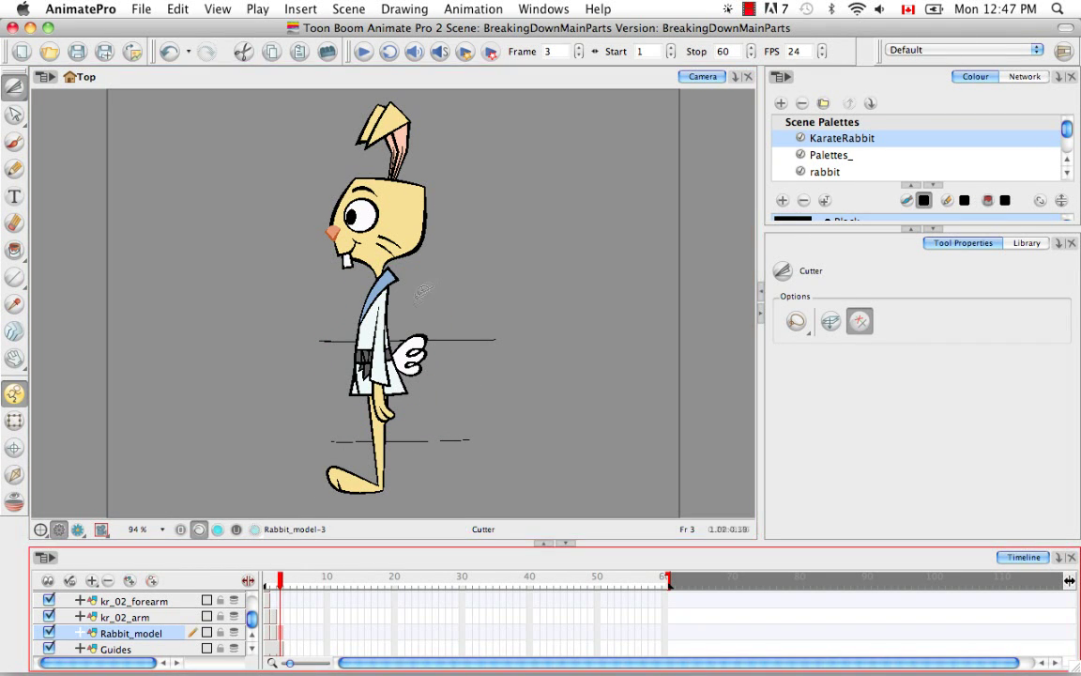
{"action": "mouse_move", "coordinate": [458, 279]}
{"action": "left_mouse_down"}
{"action": "mouse_move", "coordinate": [319, 339]}
{"action": "mouse_move", "coordinate": [441, 272]}
{"action": "left_mouse_up"}
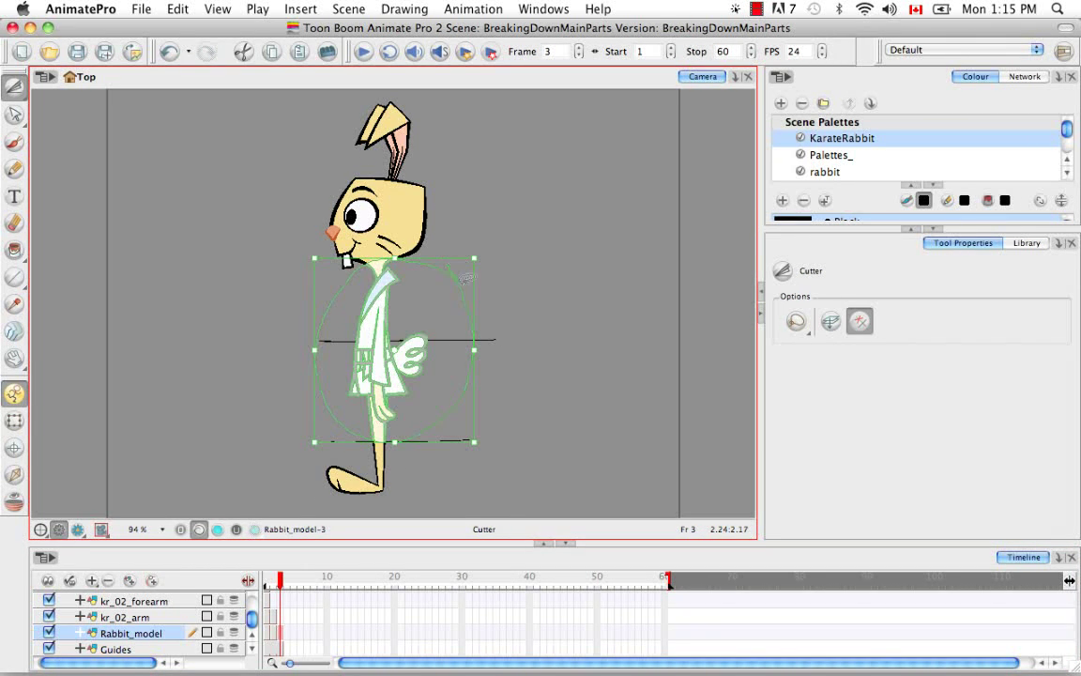
{"action": "key", "text": "super+F9"}
{"action": "left_click", "coordinate": [688, 306]}
{"action": "left_click", "coordinate": [659, 437]}
{"action": "left_click", "coordinate": [663, 372]}
{"action": "key", "text": "Escape"}
Lasso the visible arm on frame 3 of Rabbit_model and create a drawing from it on the kr_02_arm layer.
{"action": "left_click", "coordinate": [132, 632]}
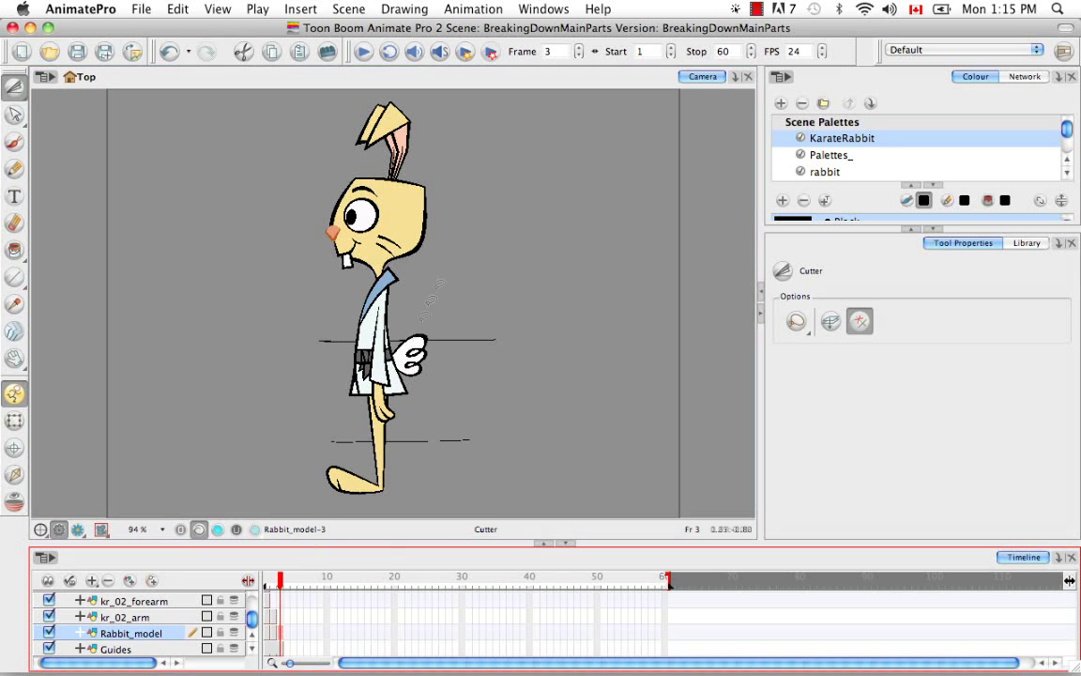
{"action": "mouse_move", "coordinate": [380, 267]}
{"action": "left_mouse_down"}
{"action": "mouse_move", "coordinate": [354, 413]}
{"action": "mouse_move", "coordinate": [416, 298]}
{"action": "left_mouse_up"}
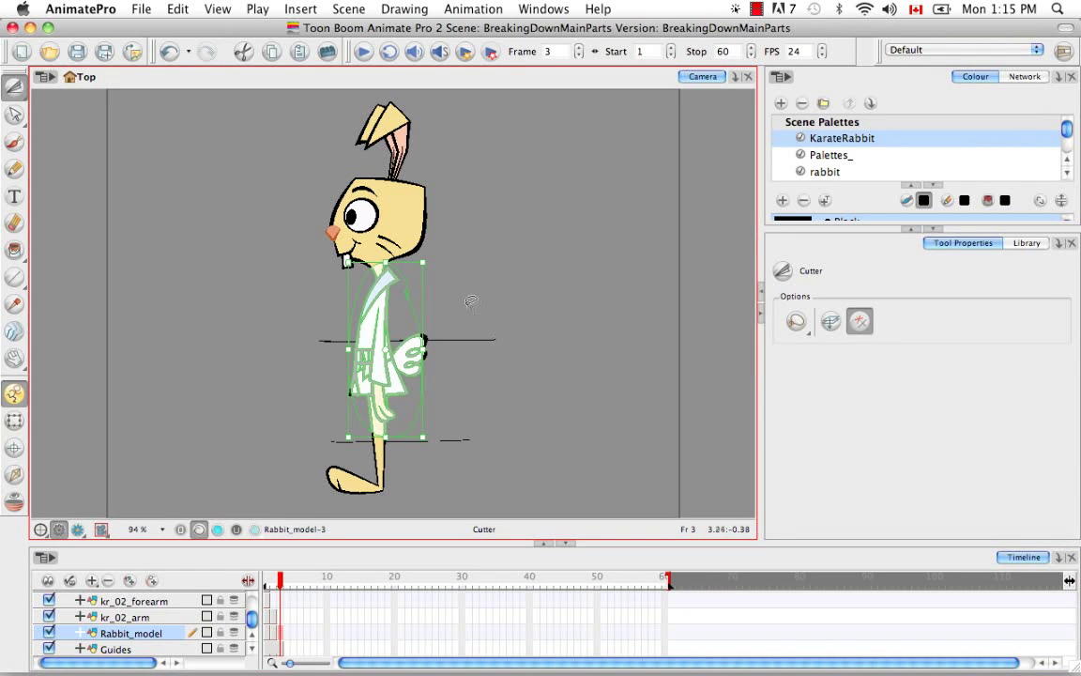
{"action": "key", "text": "super+F9"}
{"action": "left_click", "coordinate": [662, 367]}
{"action": "key", "text": "Escape"}
Lasso the leg and foot on frame 3 of Rabbit_model and create a drawing from them on the kr_02_leg layer.
{"action": "mouse_move", "coordinate": [413, 399]}
{"action": "left_mouse_down"}
{"action": "mouse_move", "coordinate": [388, 358]}
{"action": "mouse_move", "coordinate": [419, 415]}
{"action": "left_mouse_up"}
{"action": "key", "text": "Escape"}
{"action": "left_click", "coordinate": [278, 634]}
{"action": "key", "text": "super+F9"}
{"action": "left_click", "coordinate": [688, 305]}
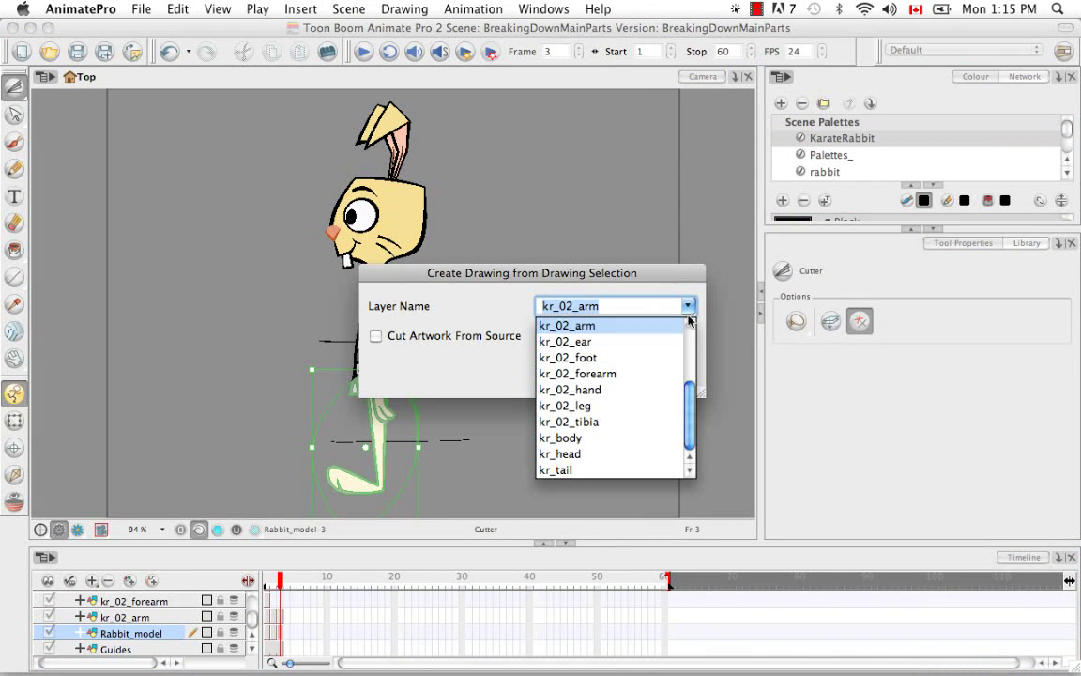
{"action": "left_click", "coordinate": [664, 405]}
{"action": "left_click", "coordinate": [633, 371]}
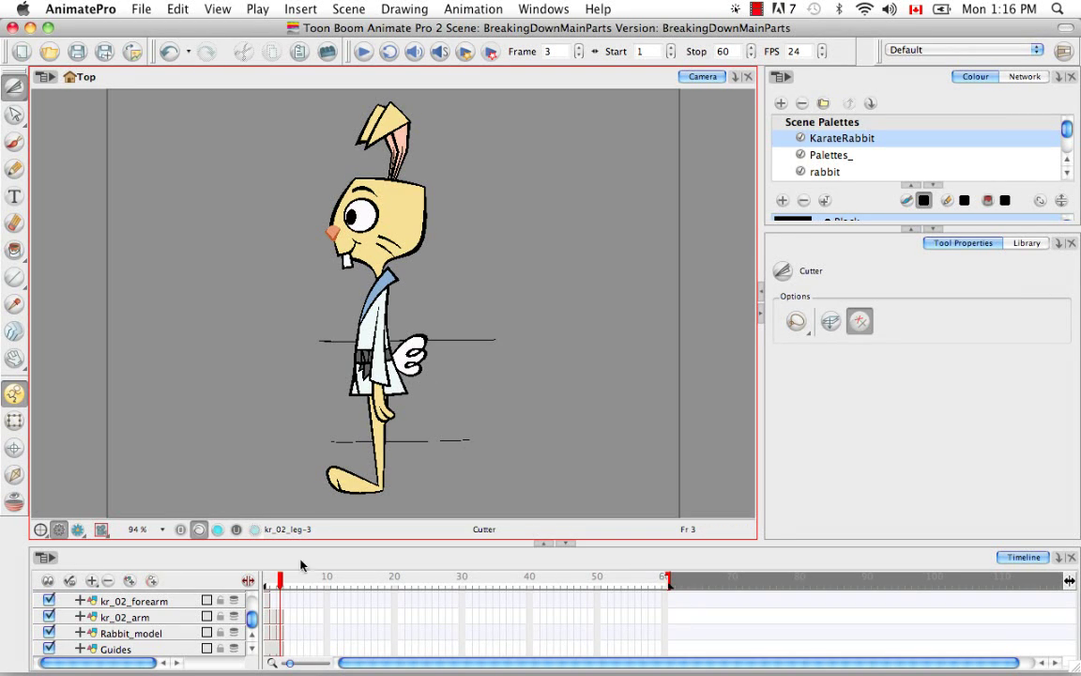
Lock and hide the Rabbit_model layer in the timeline.
{"action": "mouse_move", "coordinate": [255, 619]}
{"action": "left_mouse_down"}
{"action": "mouse_move", "coordinate": [251, 603]}
{"action": "mouse_move", "coordinate": [252, 621]}
{"action": "left_mouse_up"}
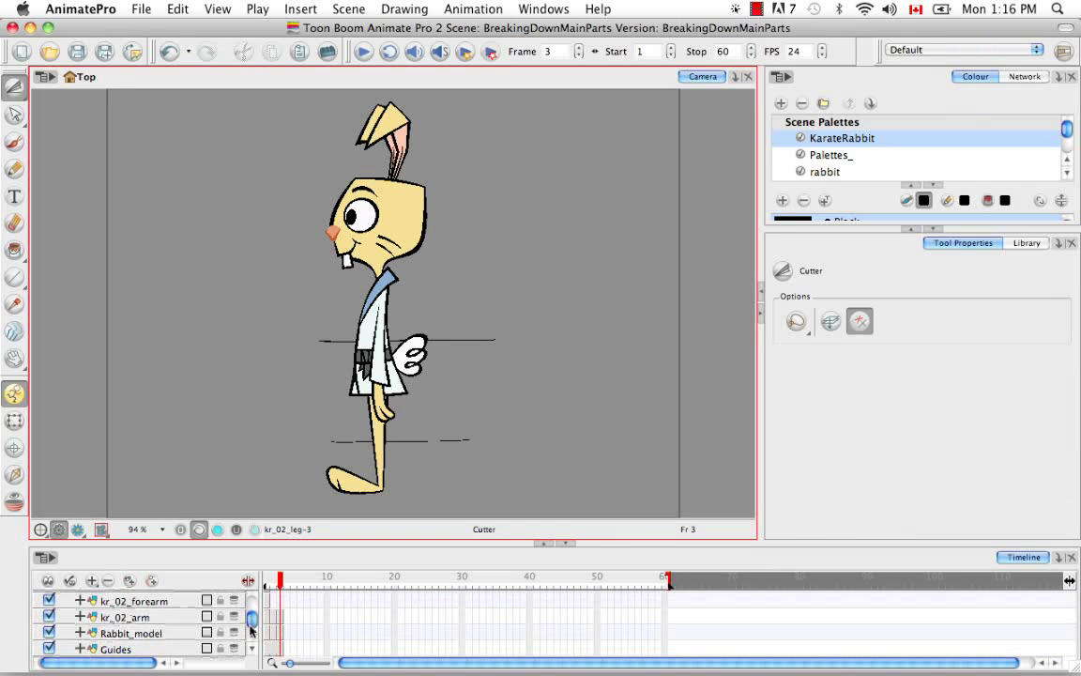
{"action": "mouse_move", "coordinate": [280, 583]}
{"action": "left_mouse_down"}
{"action": "mouse_move", "coordinate": [266, 582]}
{"action": "mouse_move", "coordinate": [286, 588]}
{"action": "left_mouse_up"}
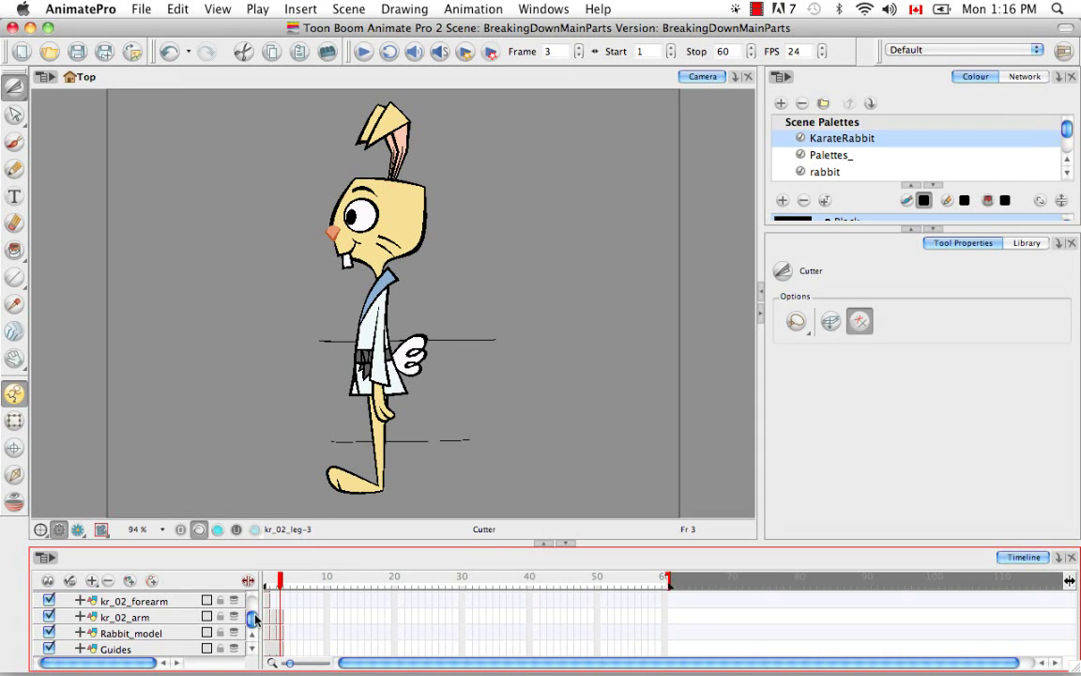
{"action": "left_click_drag", "start_coordinate": [256, 624], "coordinate": [232, 546]}
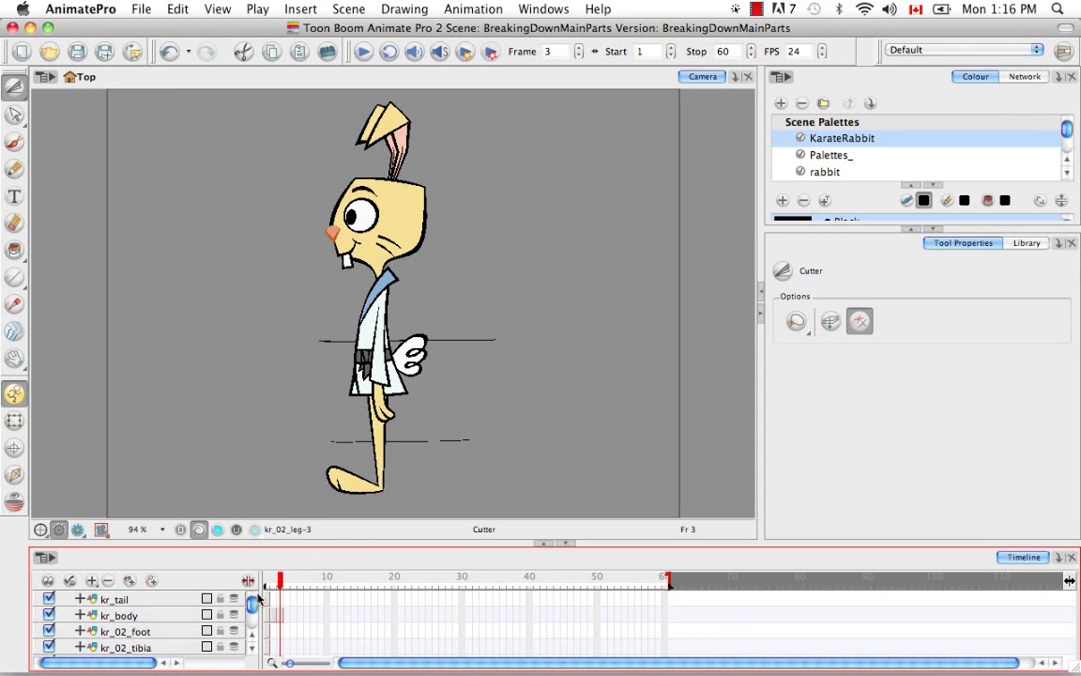
{"action": "left_click", "coordinate": [431, 479]}
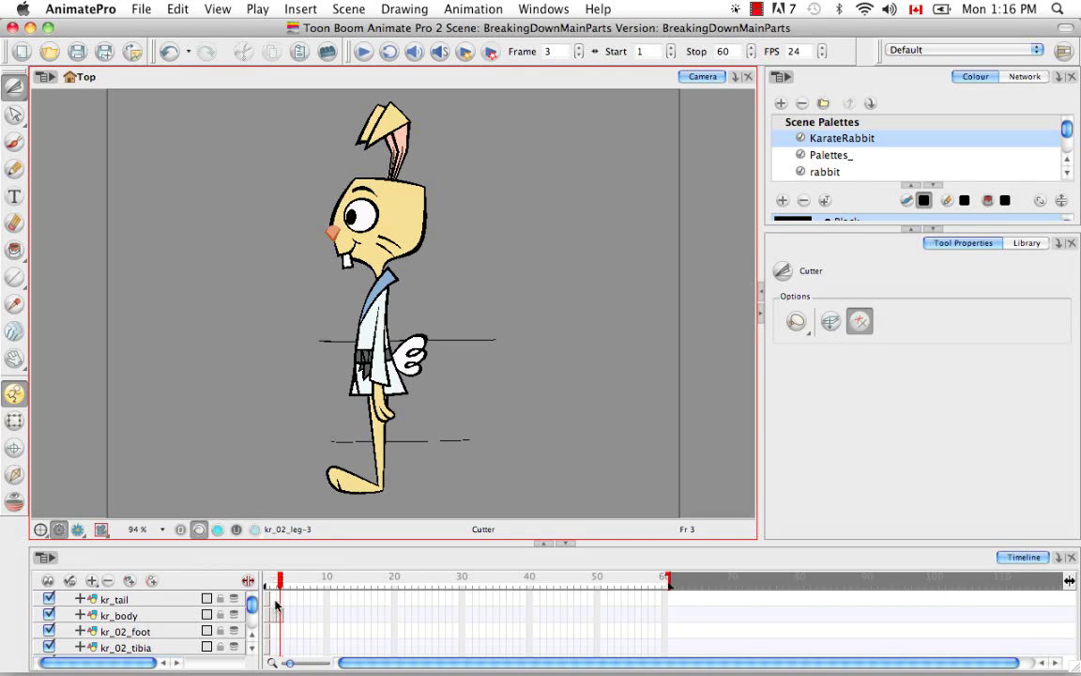
{"action": "left_click", "coordinate": [272, 615]}
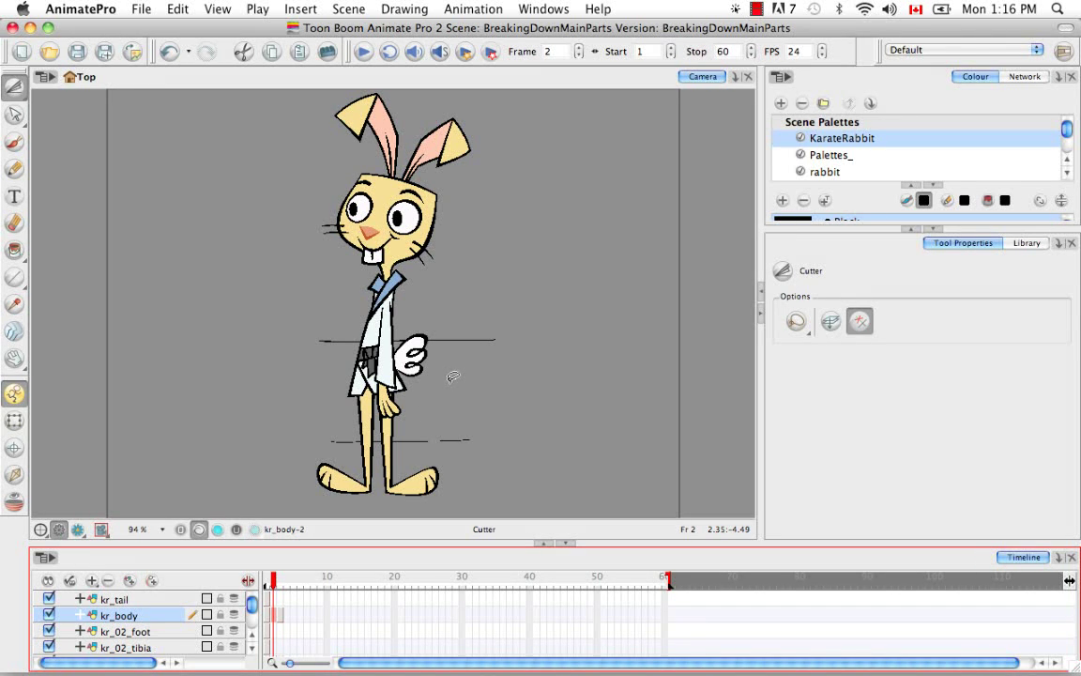
{"action": "left_click_drag", "start_coordinate": [252, 602], "coordinate": [251, 624]}
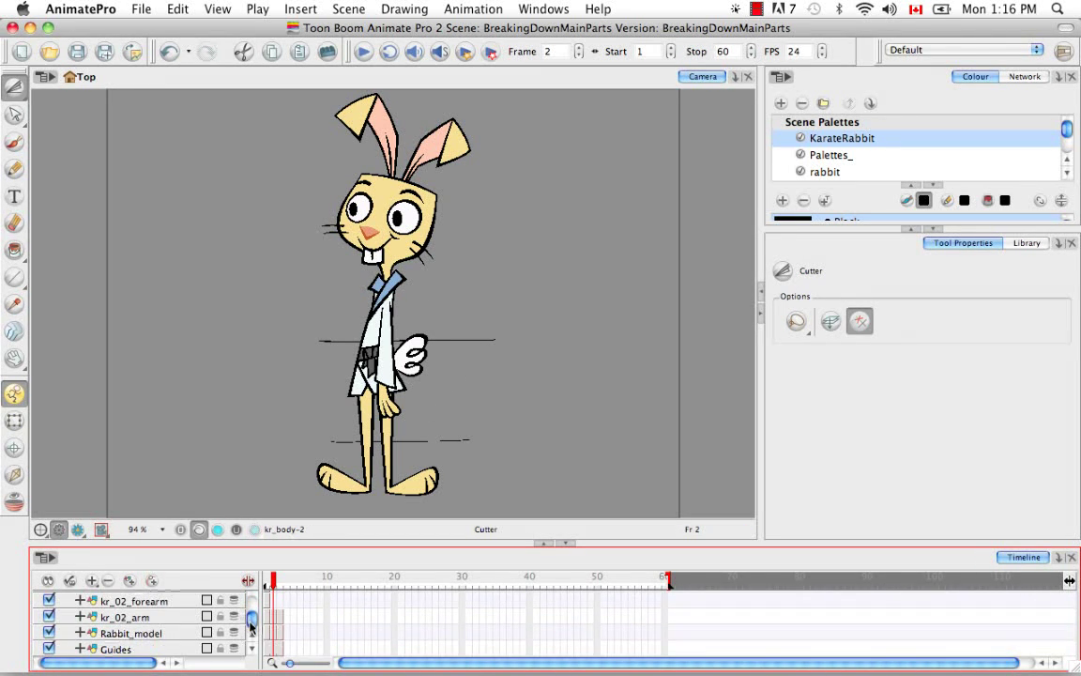
{"action": "left_click", "coordinate": [199, 633]}
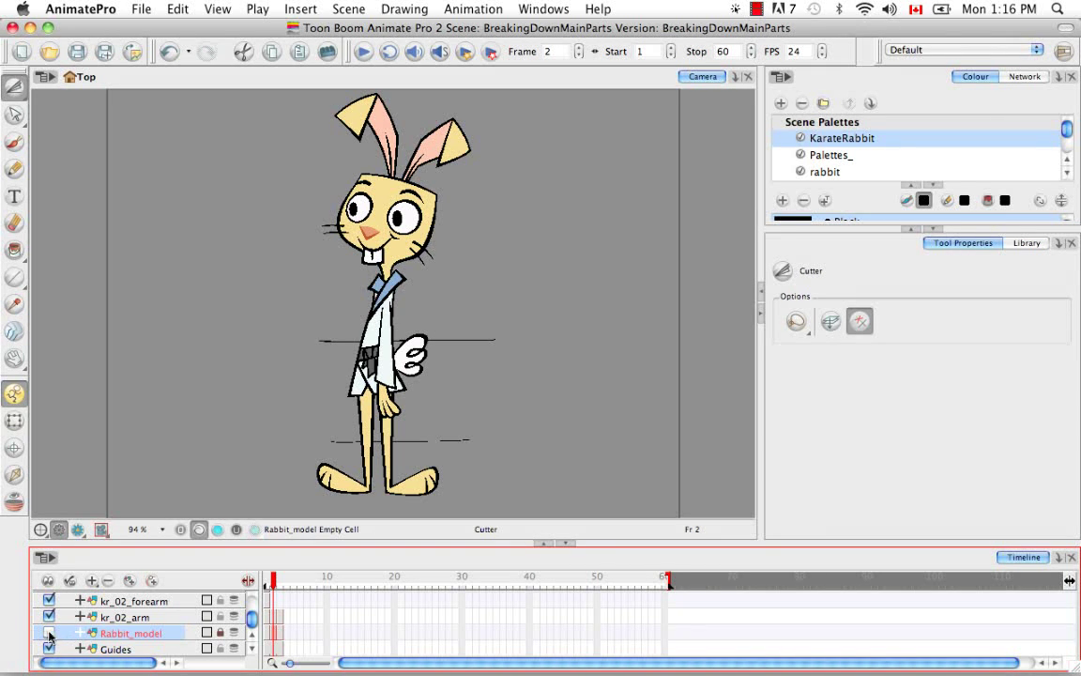
Lasso the tail on frame 2 of kr_body and create a drawing from it on kr_tail, with the artwork cut from the source.
{"action": "left_click_drag", "start_coordinate": [251, 620], "coordinate": [252, 605]}
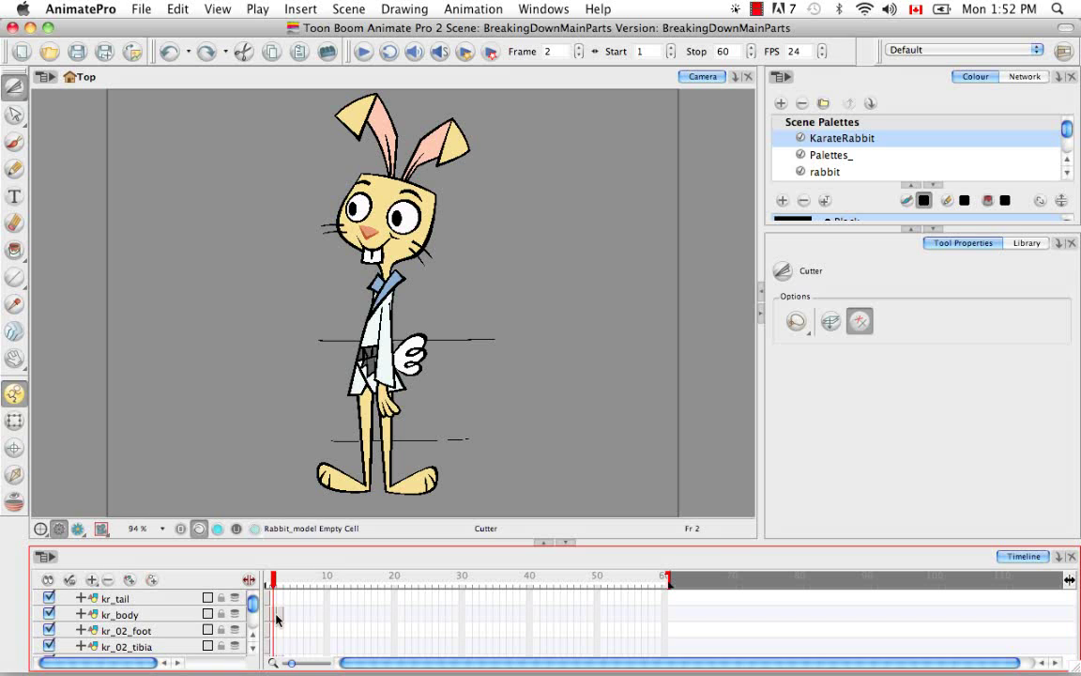
{"action": "left_click", "coordinate": [274, 616]}
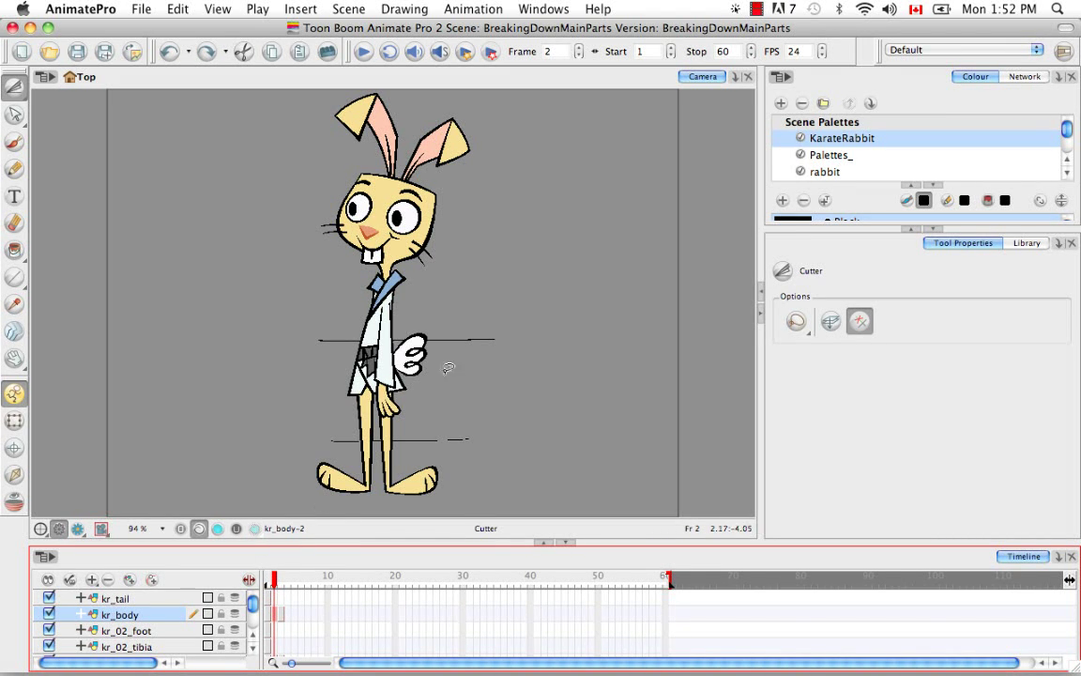
{"action": "left_click", "coordinate": [455, 339]}
{"action": "key", "text": "super+equal"}
{"action": "key", "text": "super+equal"}
{"action": "key", "text": "super+equal"}
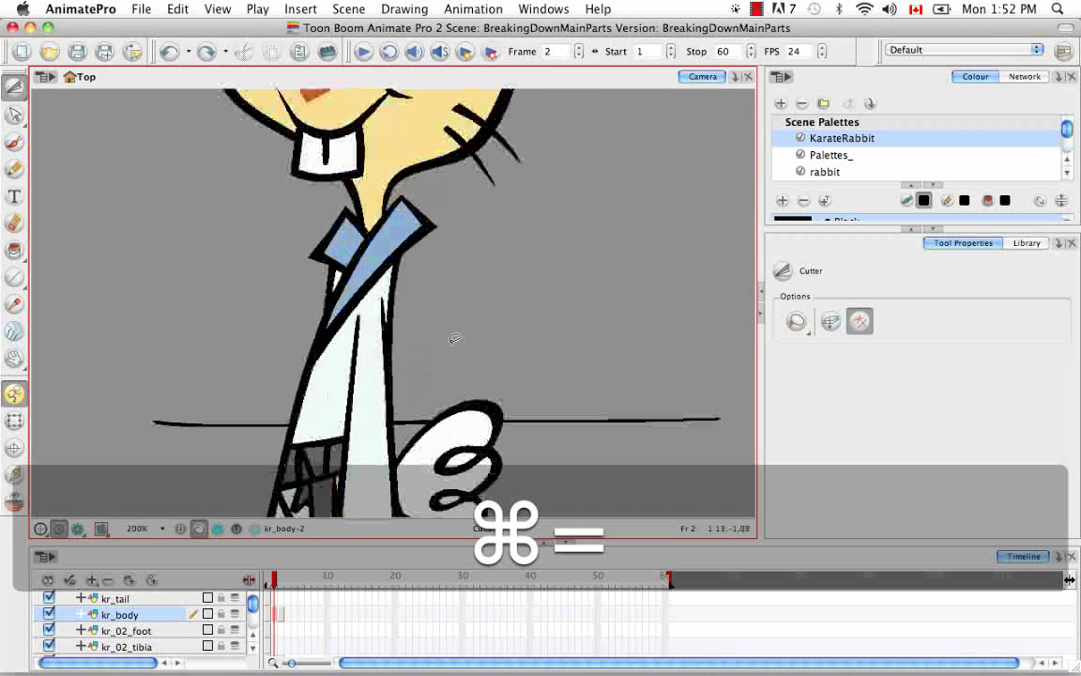
{"action": "key", "text": "space"}
{"action": "left_click_drag", "start_coordinate": [466, 345], "coordinate": [461, 190]}
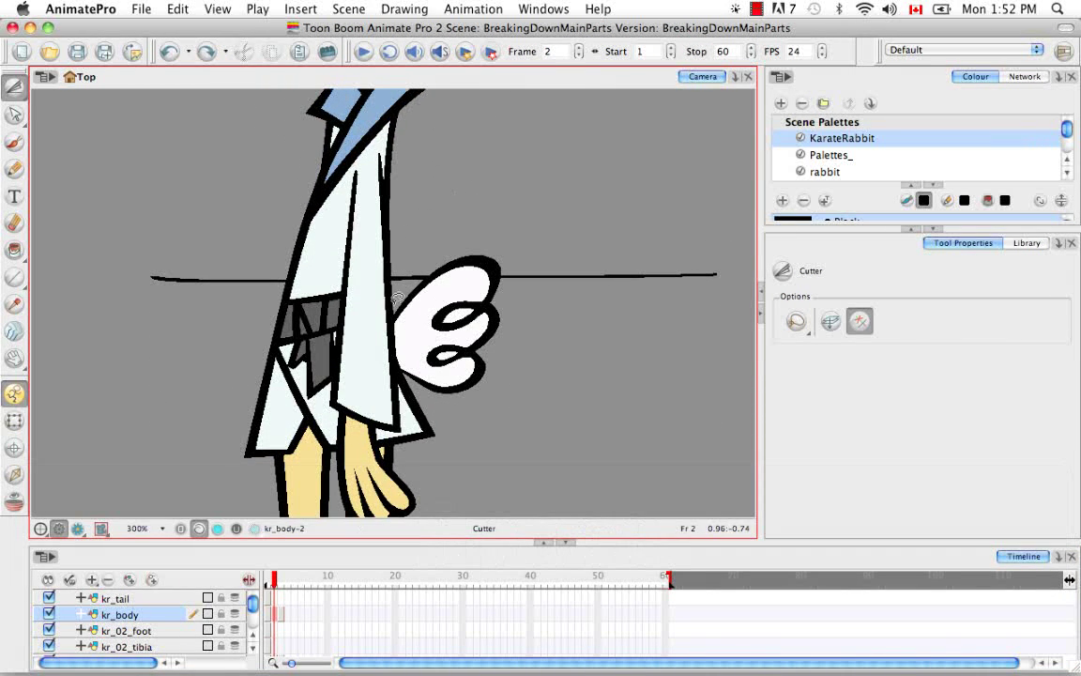
{"action": "mouse_move", "coordinate": [411, 286]}
{"action": "left_mouse_down"}
{"action": "mouse_move", "coordinate": [514, 243]}
{"action": "mouse_move", "coordinate": [534, 305]}
{"action": "mouse_move", "coordinate": [527, 370]}
{"action": "mouse_move", "coordinate": [488, 406]}
{"action": "mouse_move", "coordinate": [450, 408]}
{"action": "mouse_move", "coordinate": [409, 369]}
{"action": "left_mouse_up"}
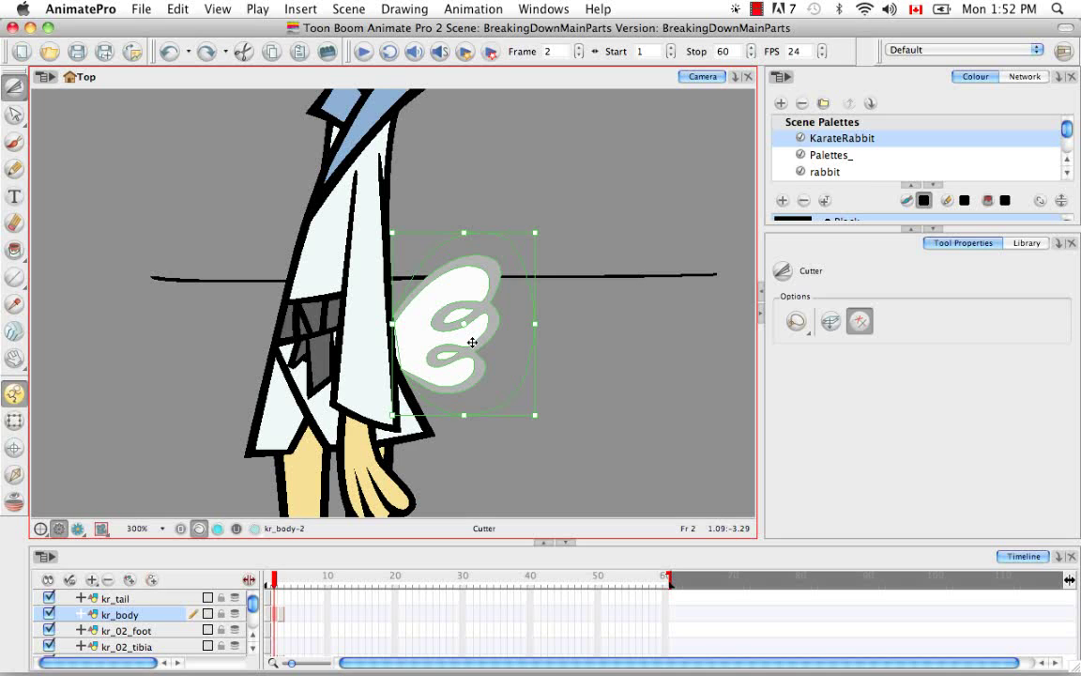
{"action": "key", "text": "super"}
{"action": "key", "text": "super+F9"}
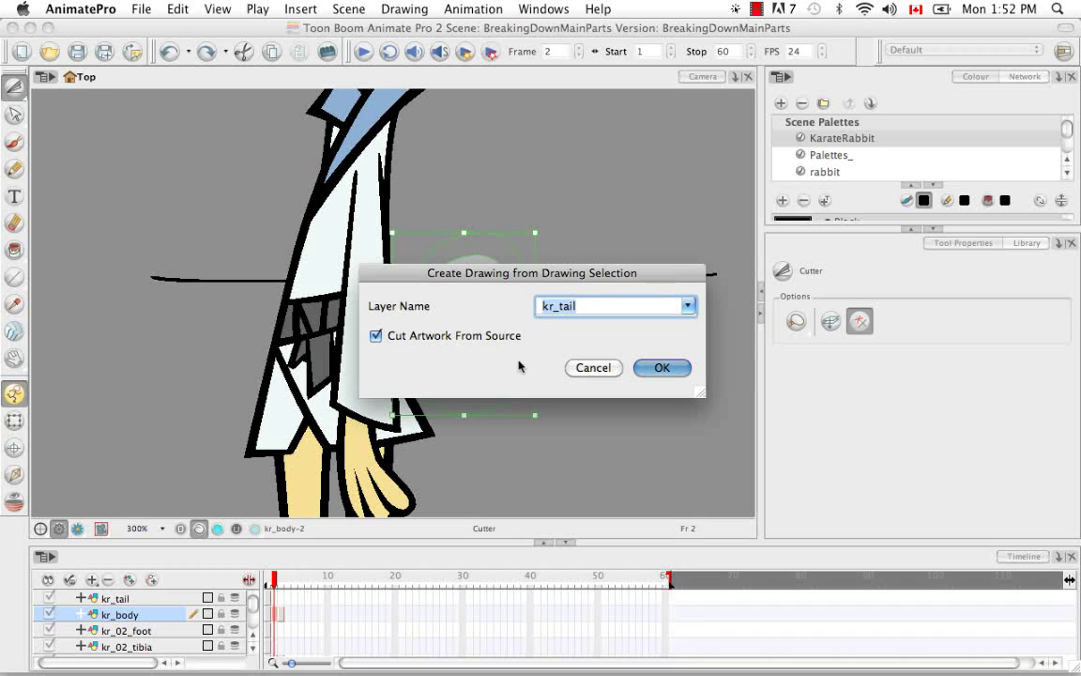
{"action": "left_click", "coordinate": [663, 368]}
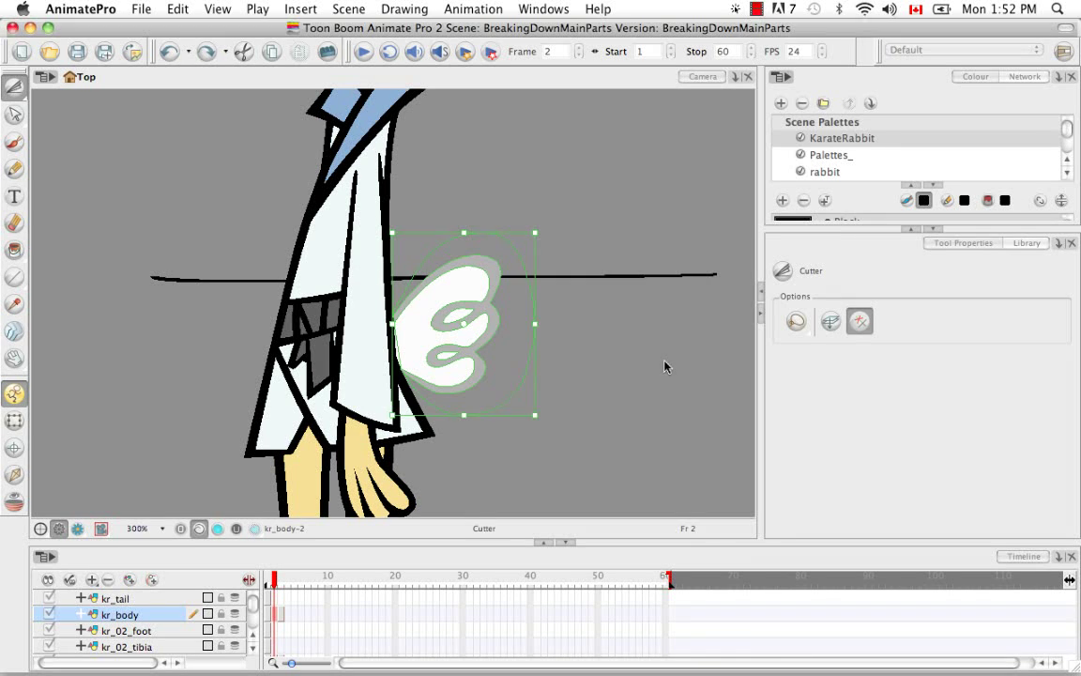
{"action": "left_click", "coordinate": [597, 375]}
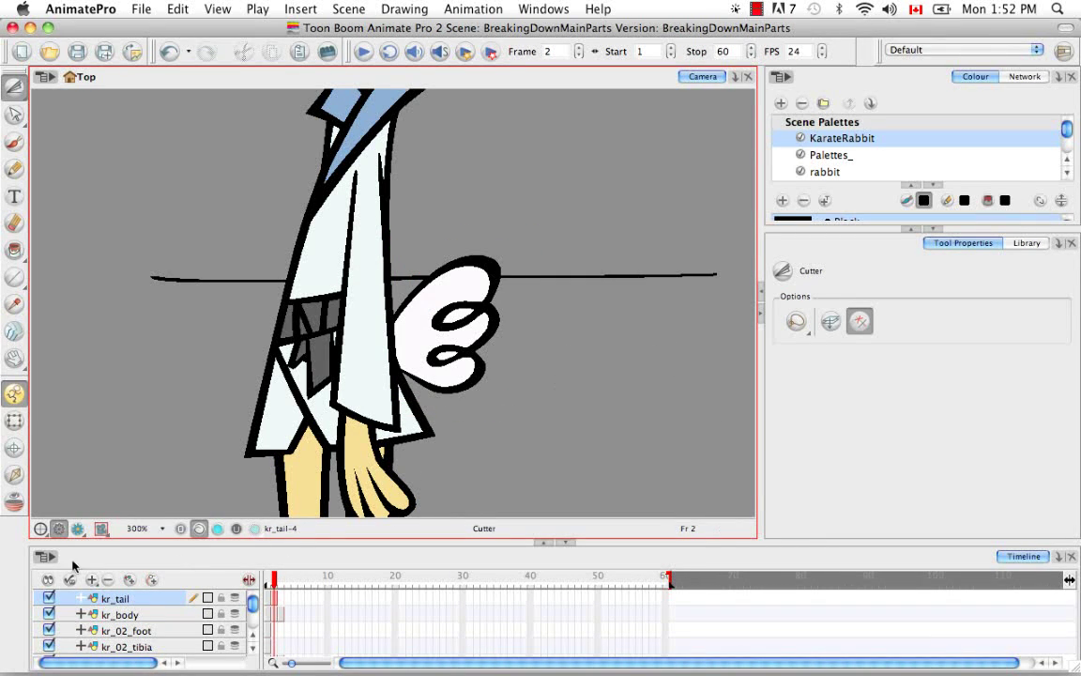
Examine the kr_tail and kr_body layers one at a time with the others hidden, and show all layers again.
{"action": "left_click", "coordinate": [48, 581]}
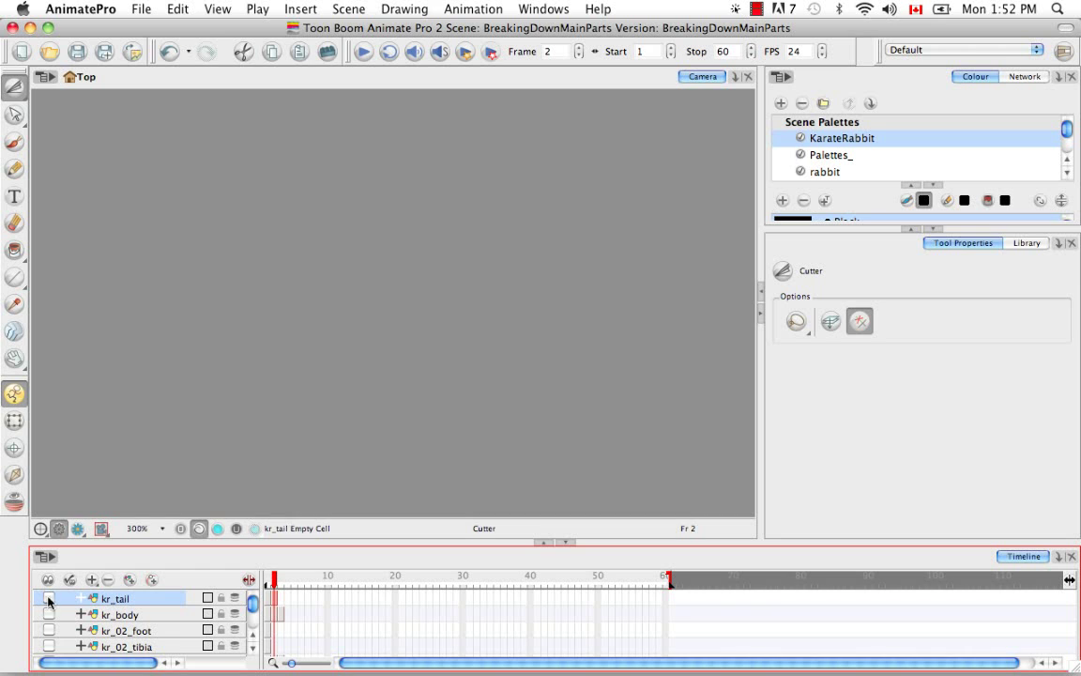
{"action": "left_click", "coordinate": [48, 597]}
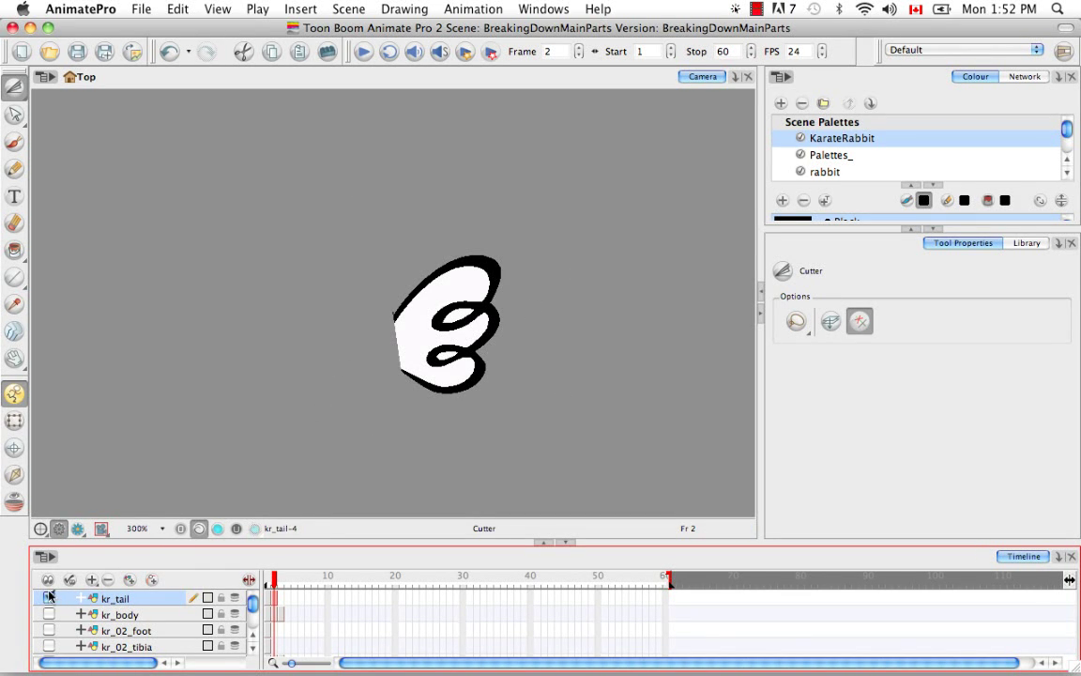
{"action": "left_click", "coordinate": [49, 597]}
{"action": "left_click", "coordinate": [48, 613]}
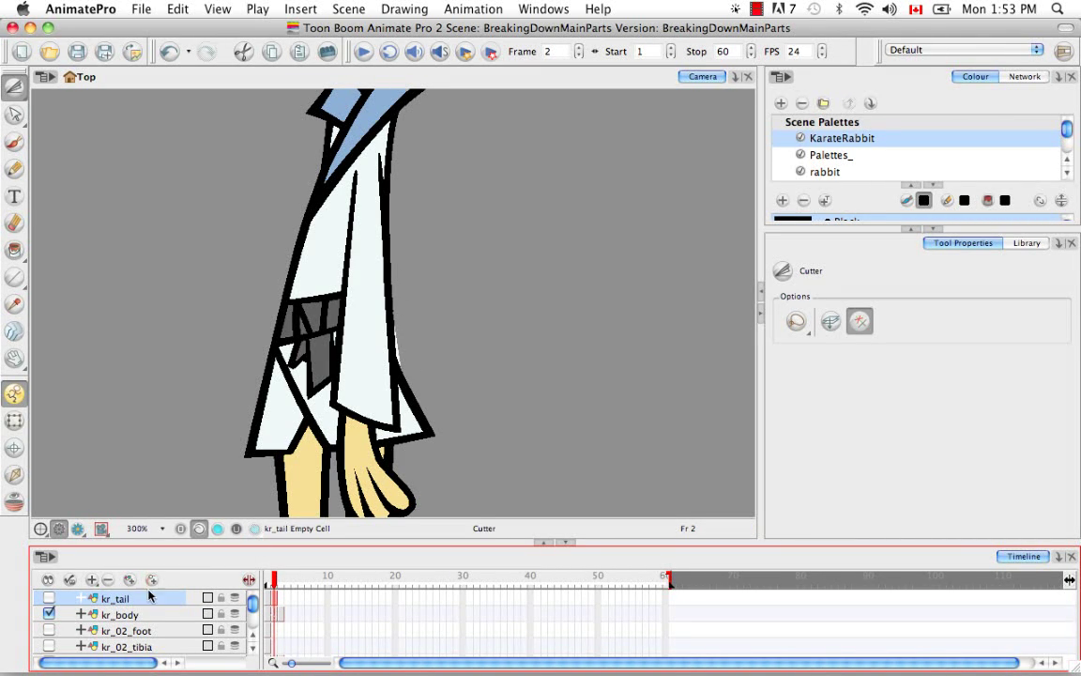
{"action": "left_click", "coordinate": [49, 613]}
{"action": "left_click", "coordinate": [49, 598]}
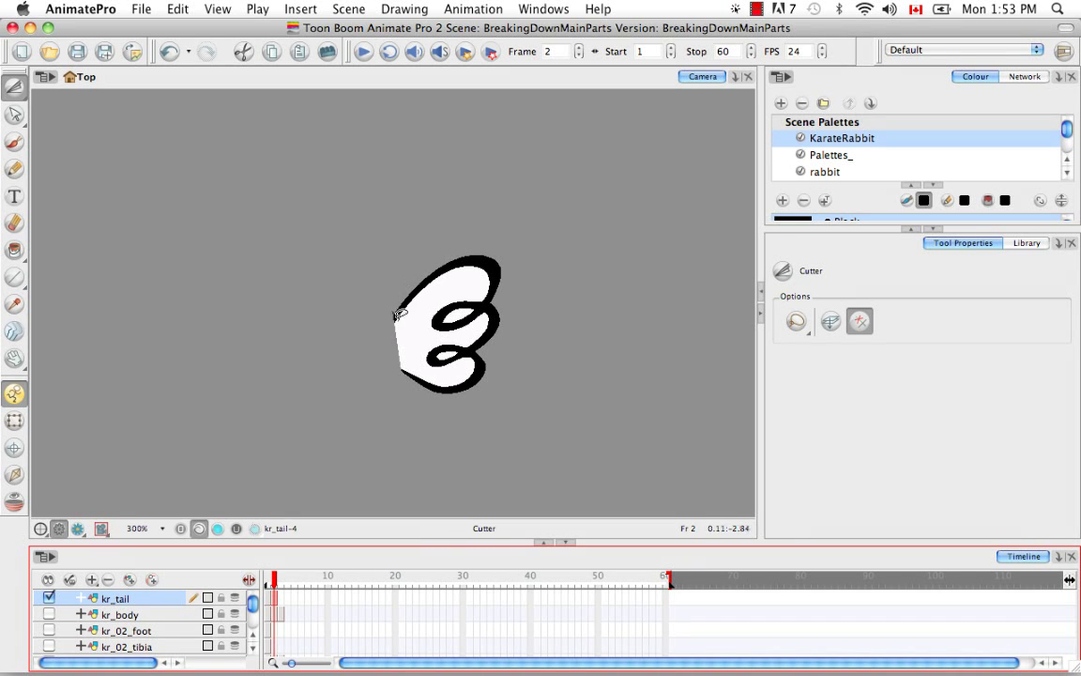
{"action": "left_click", "coordinate": [392, 399]}
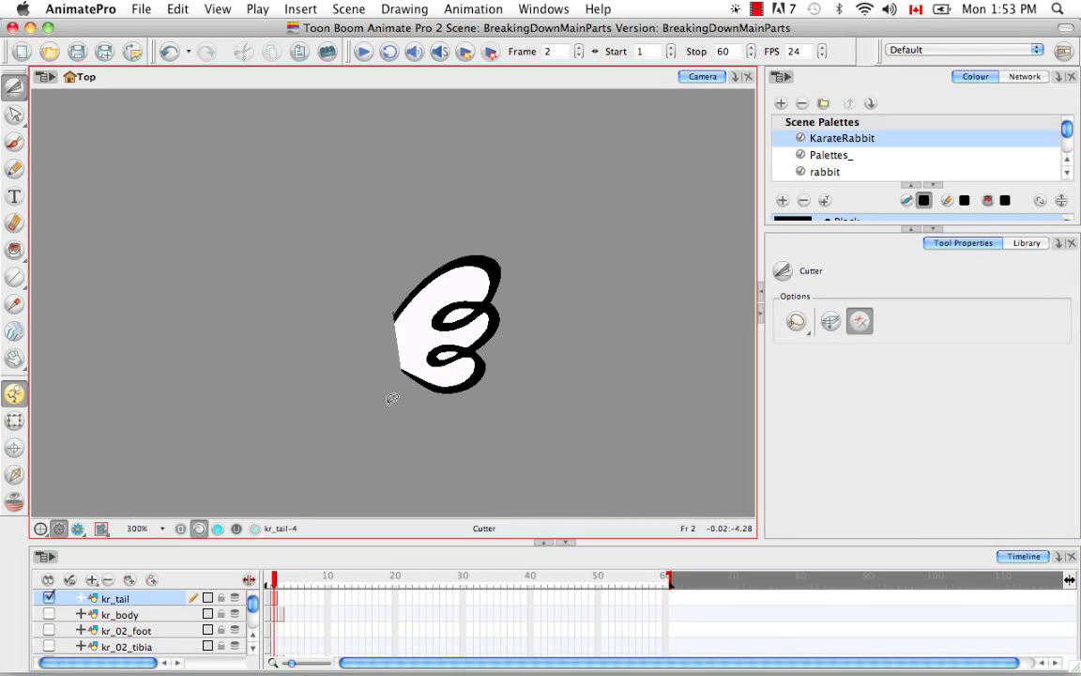
{"action": "left_click", "coordinate": [48, 579]}
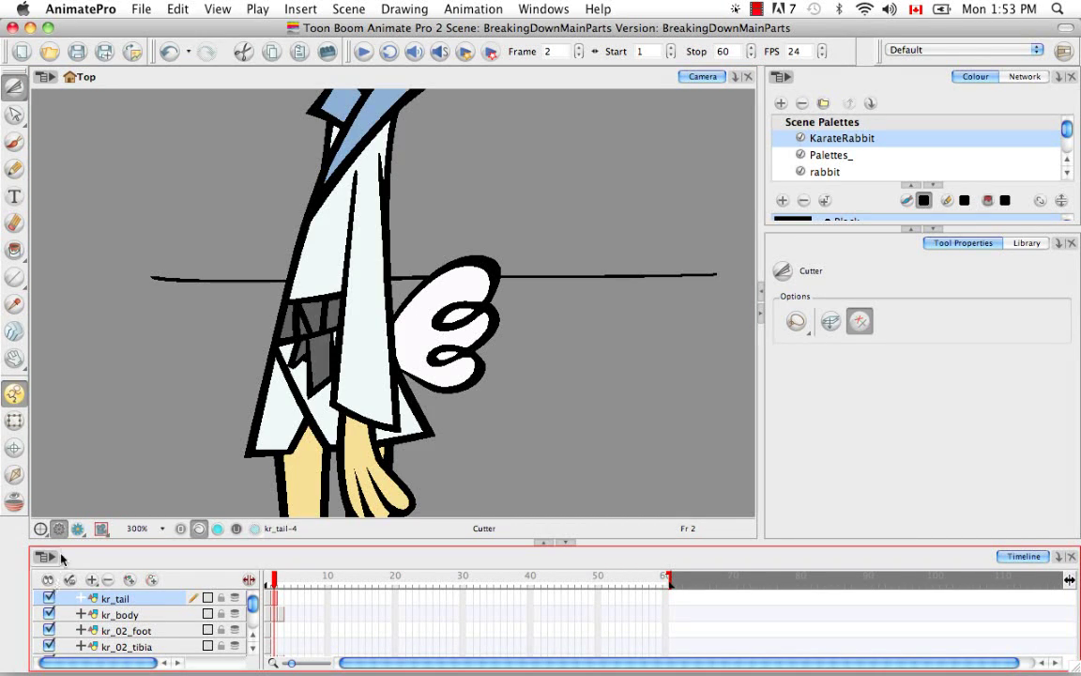
Select the kr_02_leg layer on frame 2 and switch the Cutter to rectangular marquee selection.
{"action": "left_click", "coordinate": [187, 394]}
{"action": "key", "text": "shift+m"}
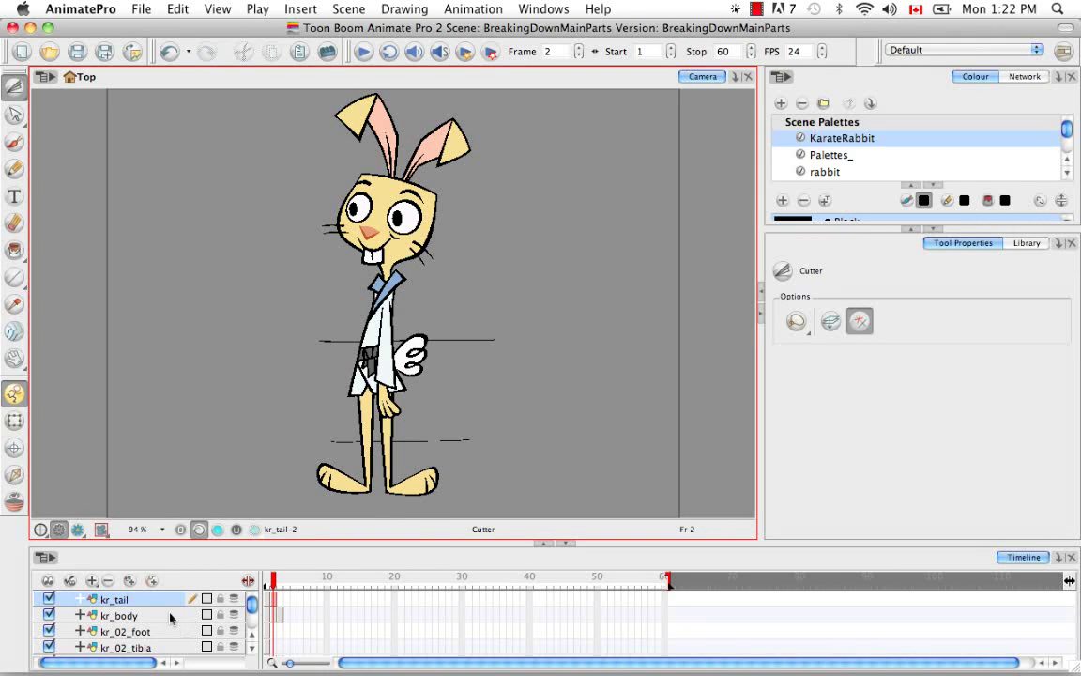
{"action": "scroll", "coordinate": [252, 608], "scroll_direction": "down", "scroll_amount": 2}
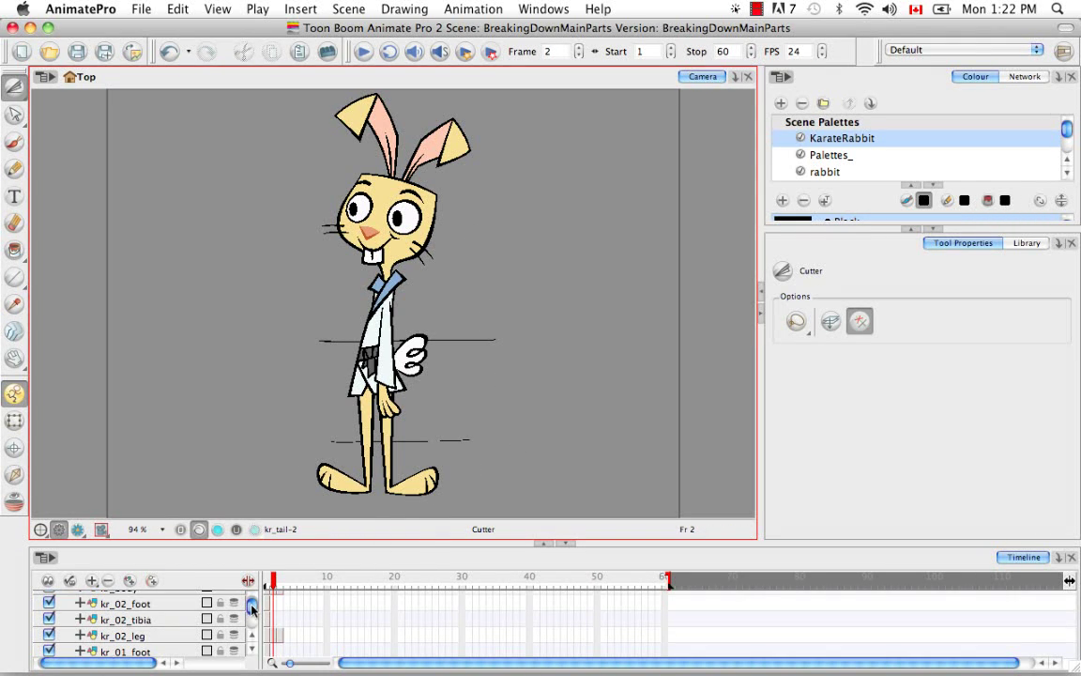
{"action": "left_click", "coordinate": [178, 635]}
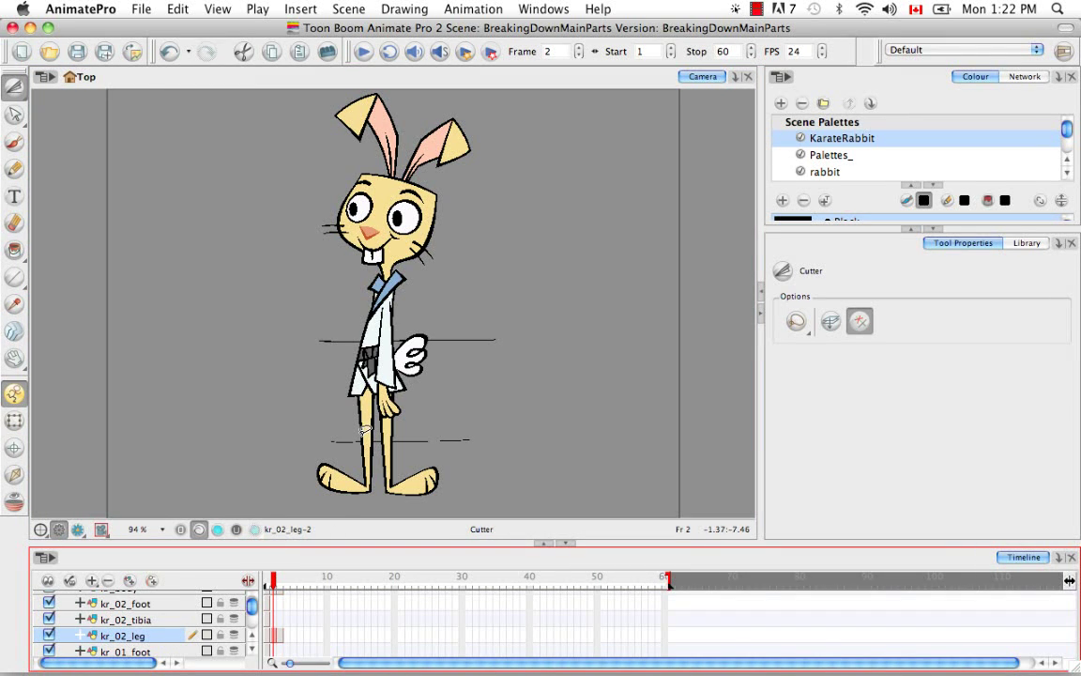
{"action": "key", "text": "super+equal"}
{"action": "key", "text": "space"}
{"action": "left_click_drag", "start_coordinate": [433, 387], "coordinate": [500, 304]}
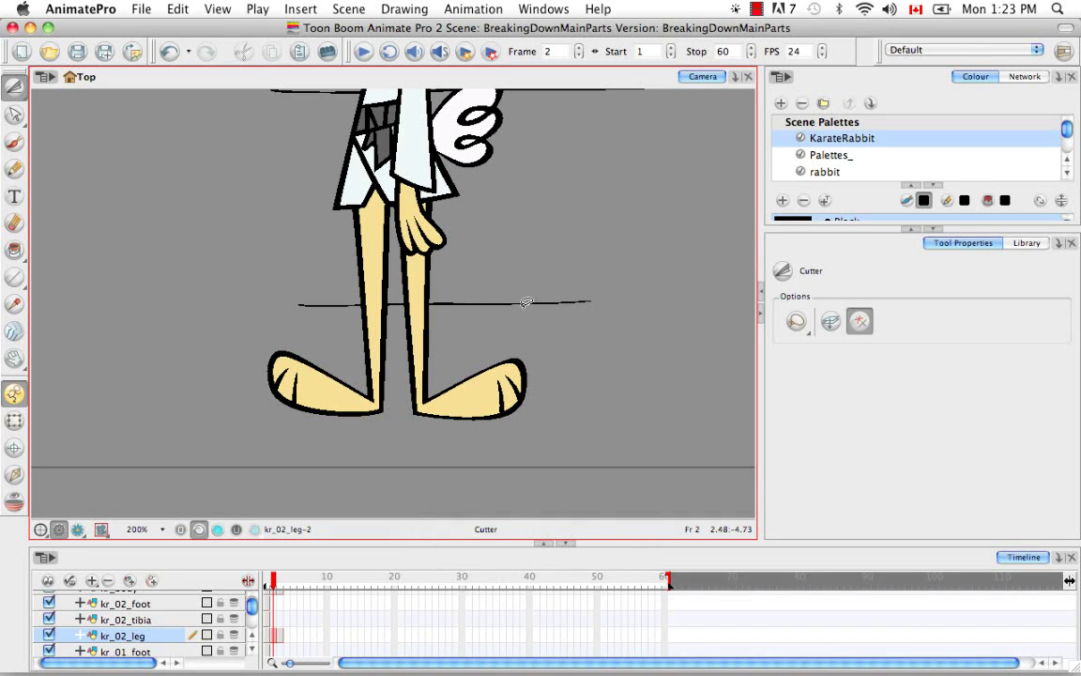
{"action": "left_click", "coordinate": [796, 321]}
{"action": "left_click", "coordinate": [816, 350]}
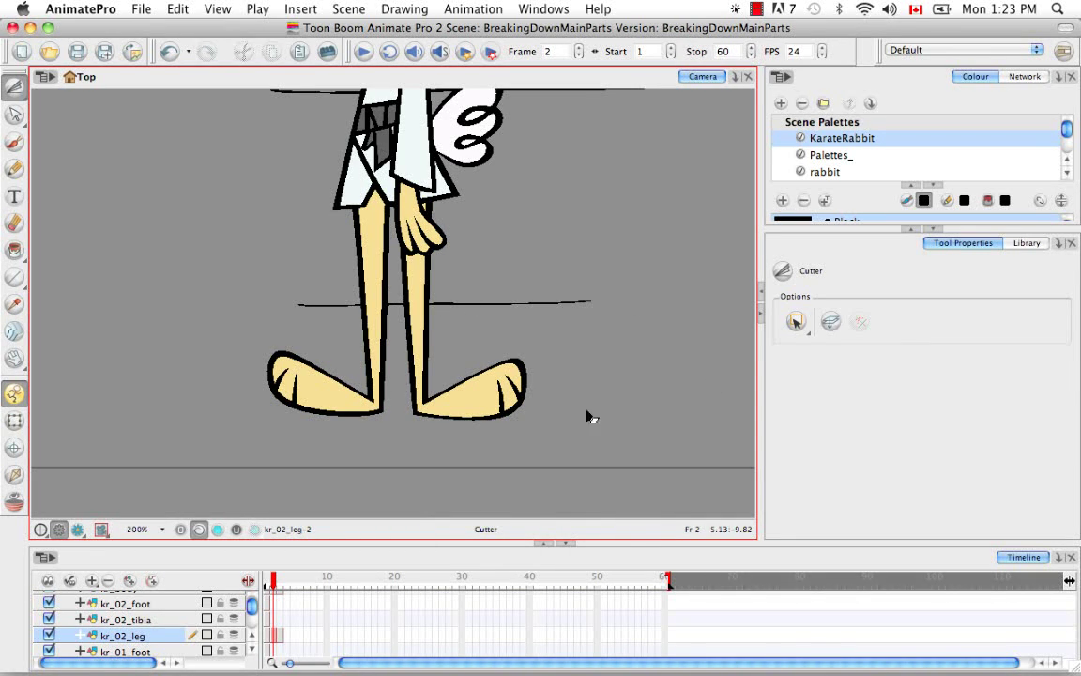
Marquee-select the lower leg and foot on frame 2 of kr_02_leg and create a kr_02_tibia drawing with the artwork cut from the source.
{"action": "left_click_drag", "start_coordinate": [401, 441], "coordinate": [549, 308]}
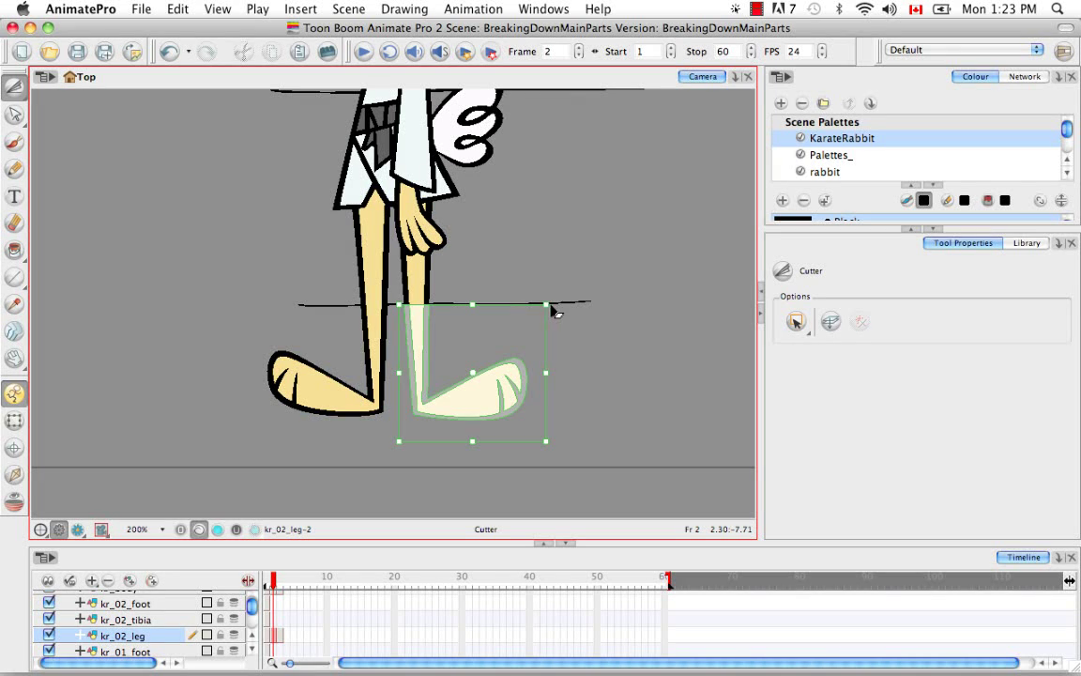
{"action": "key", "text": "super"}
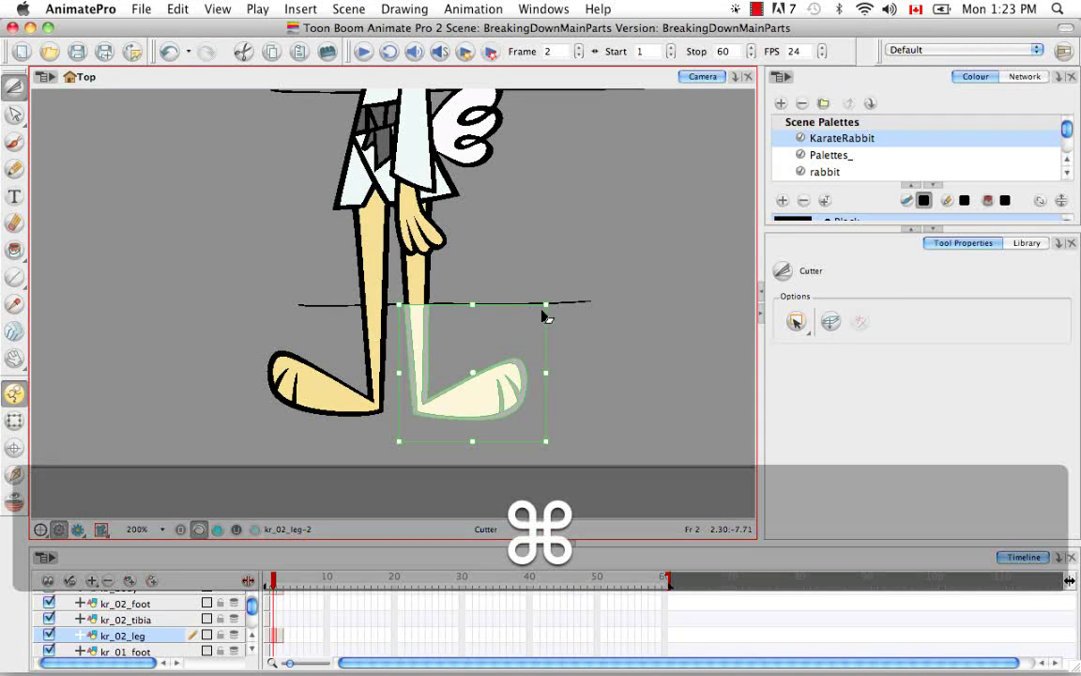
{"action": "key", "text": "super+F9"}
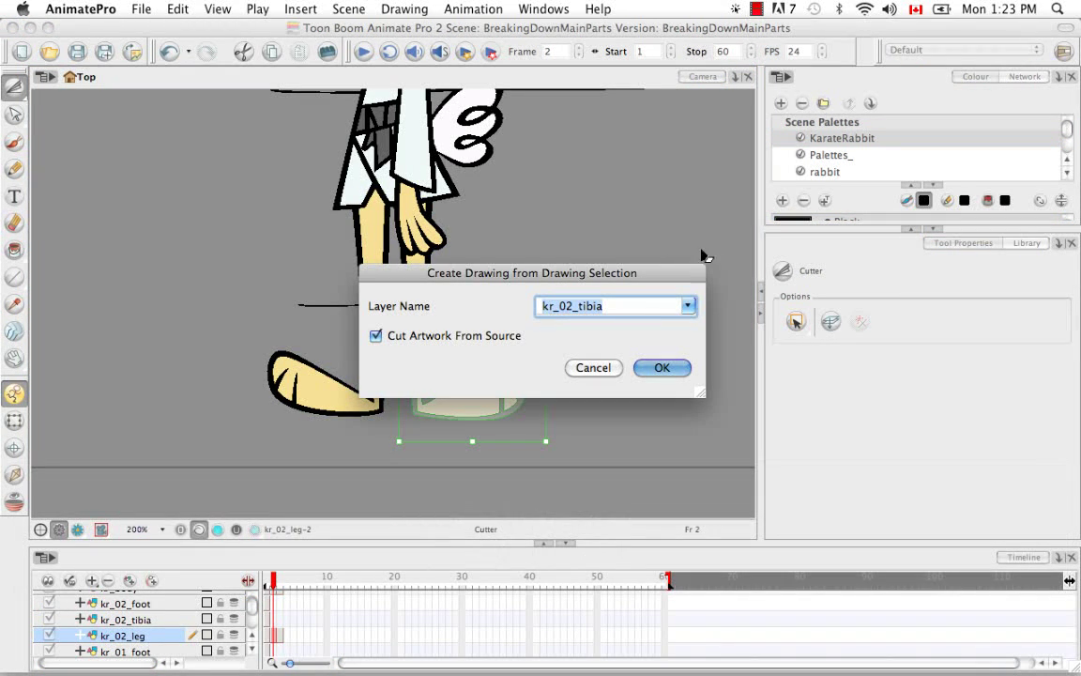
{"action": "left_click", "coordinate": [646, 370]}
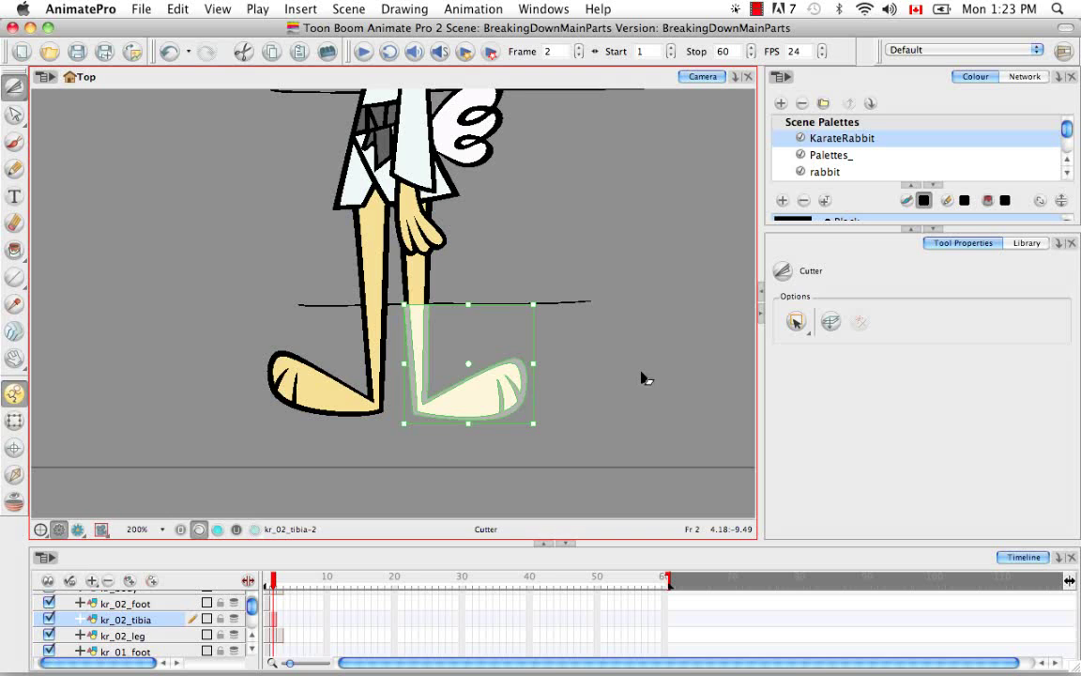
{"action": "left_click", "coordinate": [638, 376]}
Lasso the foot on frame 2 of kr_02_tibia with the Cutter and create a drawing from it on kr_02_foot.
{"action": "mouse_move", "coordinate": [415, 427]}
{"action": "left_mouse_down"}
{"action": "mouse_move", "coordinate": [545, 411]}
{"action": "mouse_move", "coordinate": [562, 394]}
{"action": "mouse_move", "coordinate": [528, 436]}
{"action": "mouse_move", "coordinate": [521, 422]}
{"action": "left_mouse_up"}
{"action": "left_click", "coordinate": [796, 321]}
{"action": "left_click", "coordinate": [820, 374]}
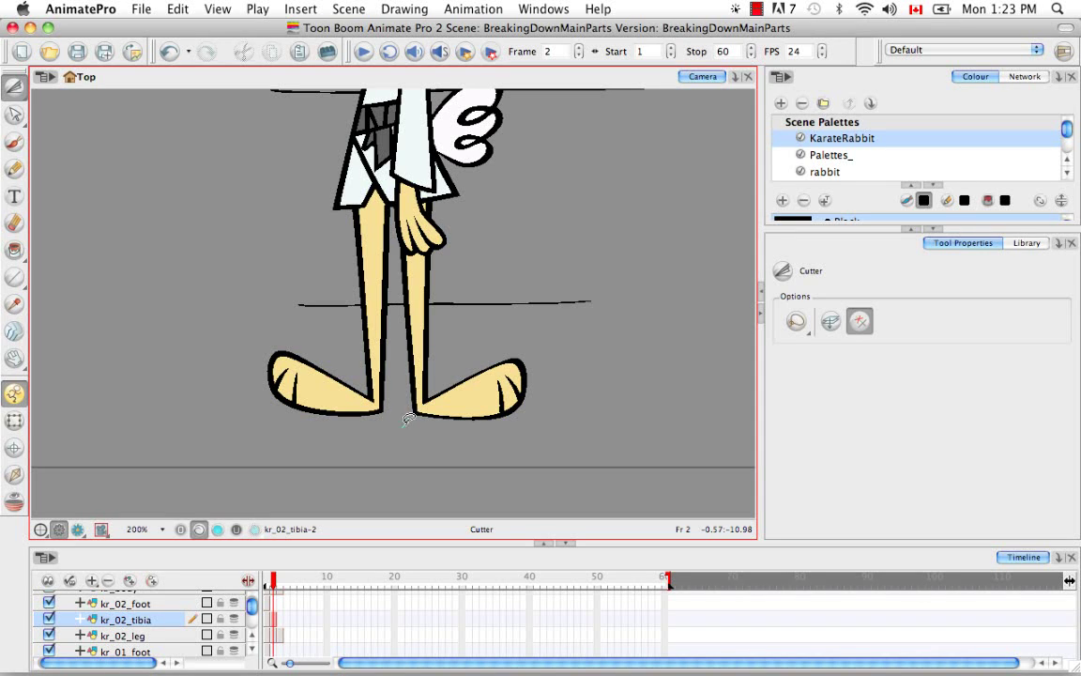
{"action": "mouse_move", "coordinate": [421, 402]}
{"action": "left_mouse_down"}
{"action": "mouse_move", "coordinate": [480, 360]}
{"action": "mouse_move", "coordinate": [542, 350]}
{"action": "mouse_move", "coordinate": [557, 413]}
{"action": "mouse_move", "coordinate": [483, 443]}
{"action": "mouse_move", "coordinate": [413, 425]}
{"action": "left_mouse_up"}
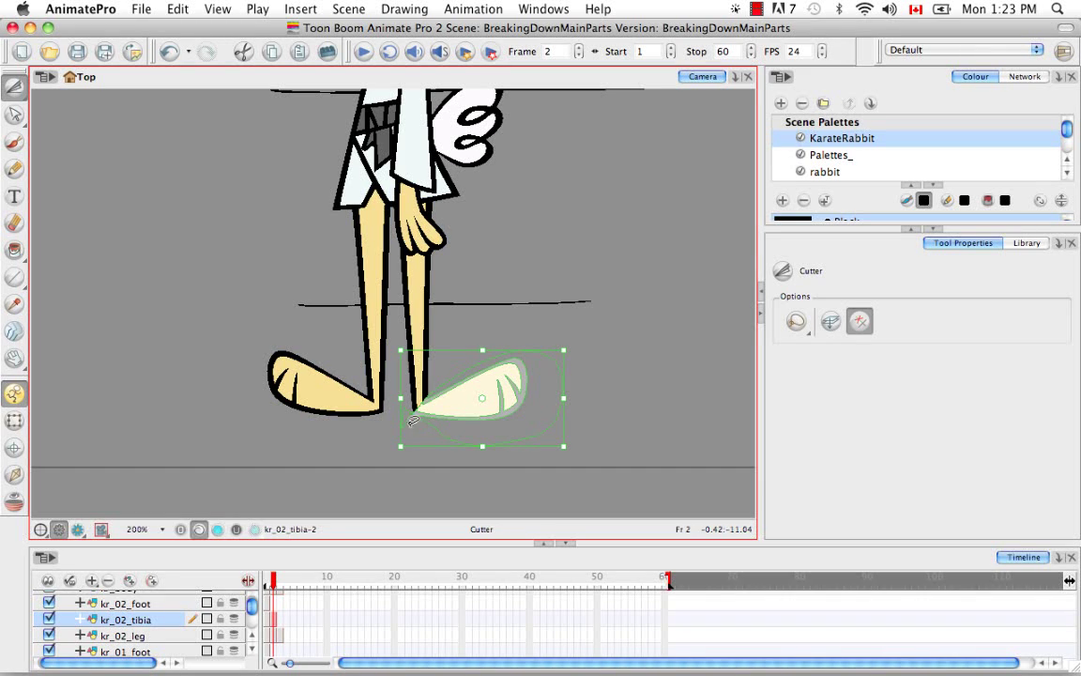
{"action": "mouse_move", "coordinate": [385, 432]}
{"action": "left_mouse_down"}
{"action": "mouse_move", "coordinate": [428, 414]}
{"action": "mouse_move", "coordinate": [405, 405]}
{"action": "mouse_move", "coordinate": [413, 443]}
{"action": "left_mouse_up"}
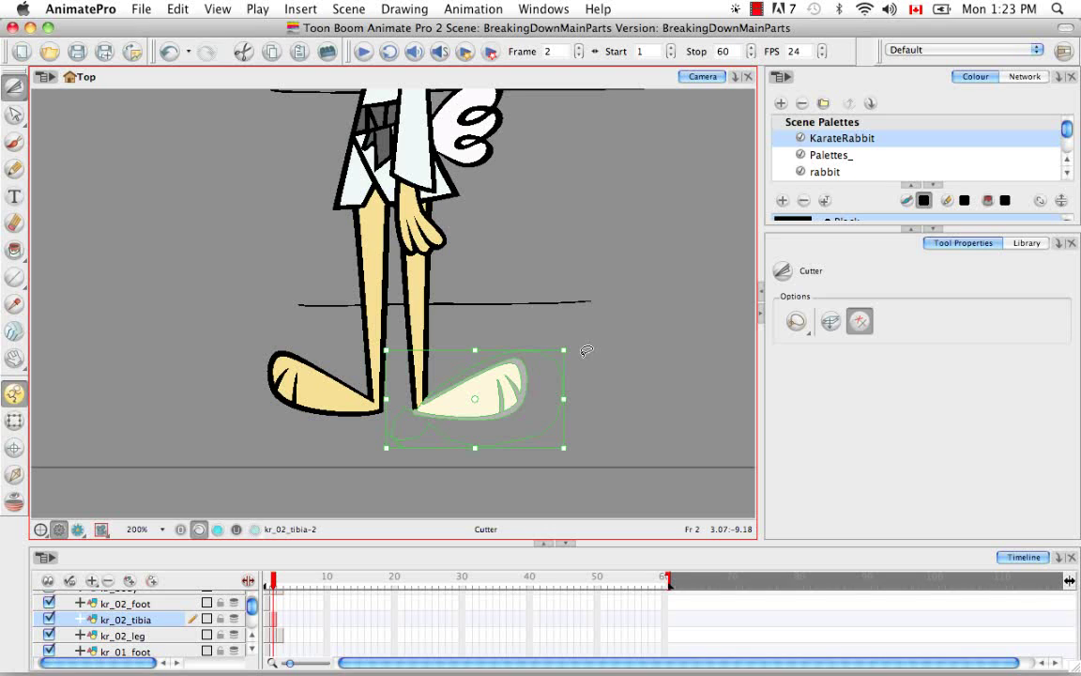
{"action": "key", "text": "super"}
{"action": "key", "text": "super+F9"}
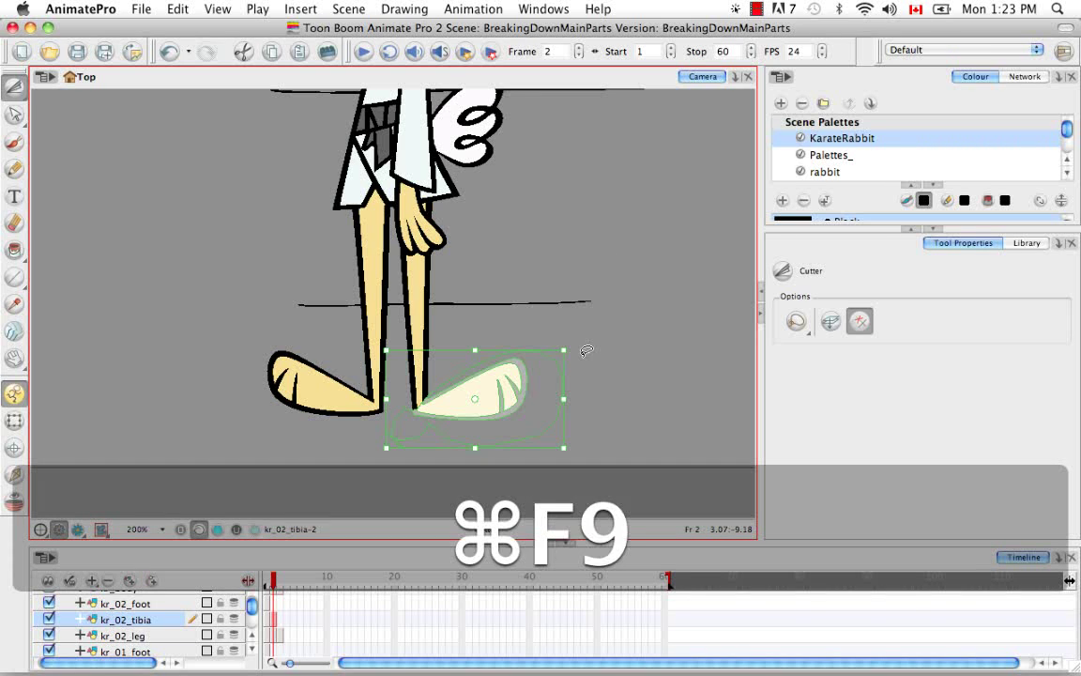
{"action": "left_click", "coordinate": [662, 368]}
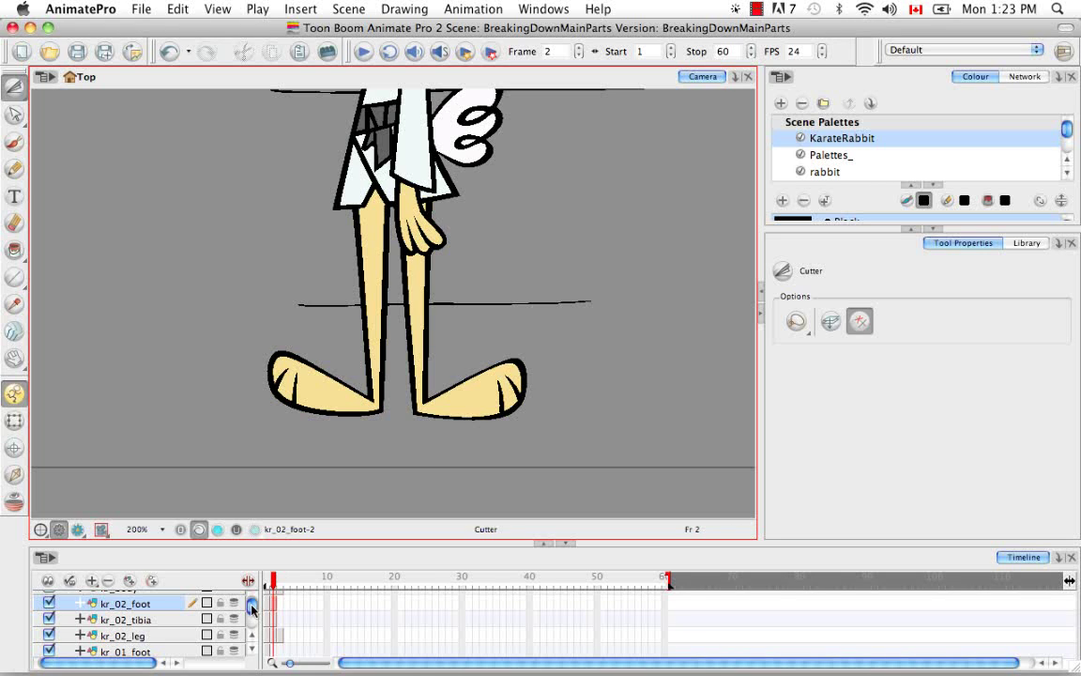
Marquee-select the lower leg and foot on frame 2 of kr_01_leg and create a drawing from them on kr_01_tibia.
{"action": "left_click_drag", "start_coordinate": [252, 609], "coordinate": [251, 613]}
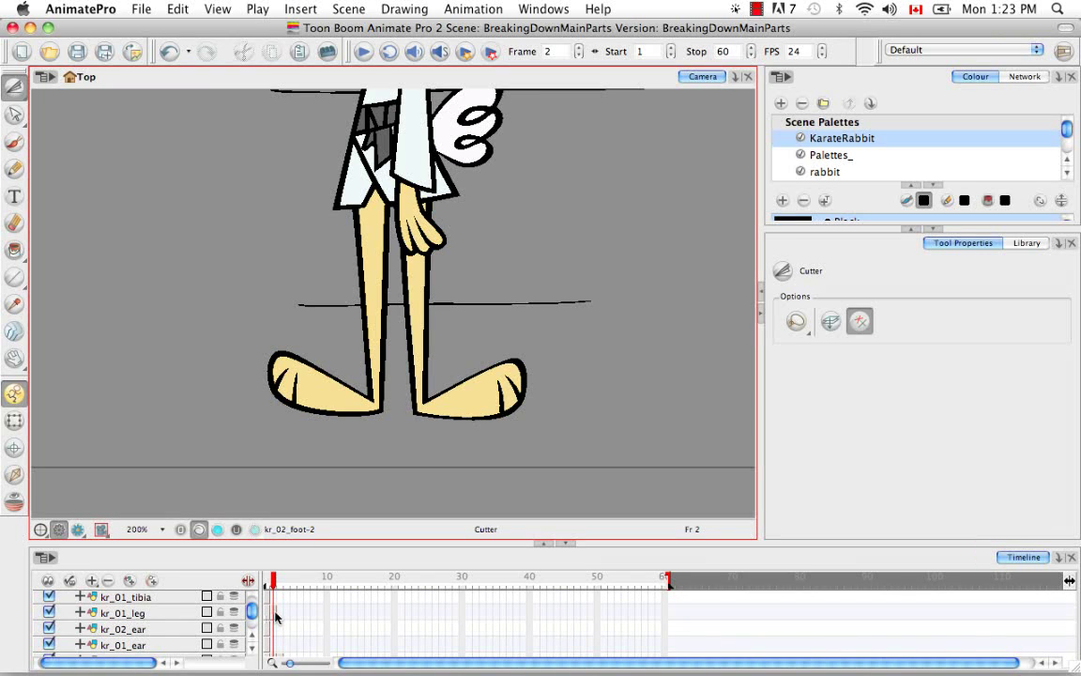
{"action": "left_click", "coordinate": [274, 613]}
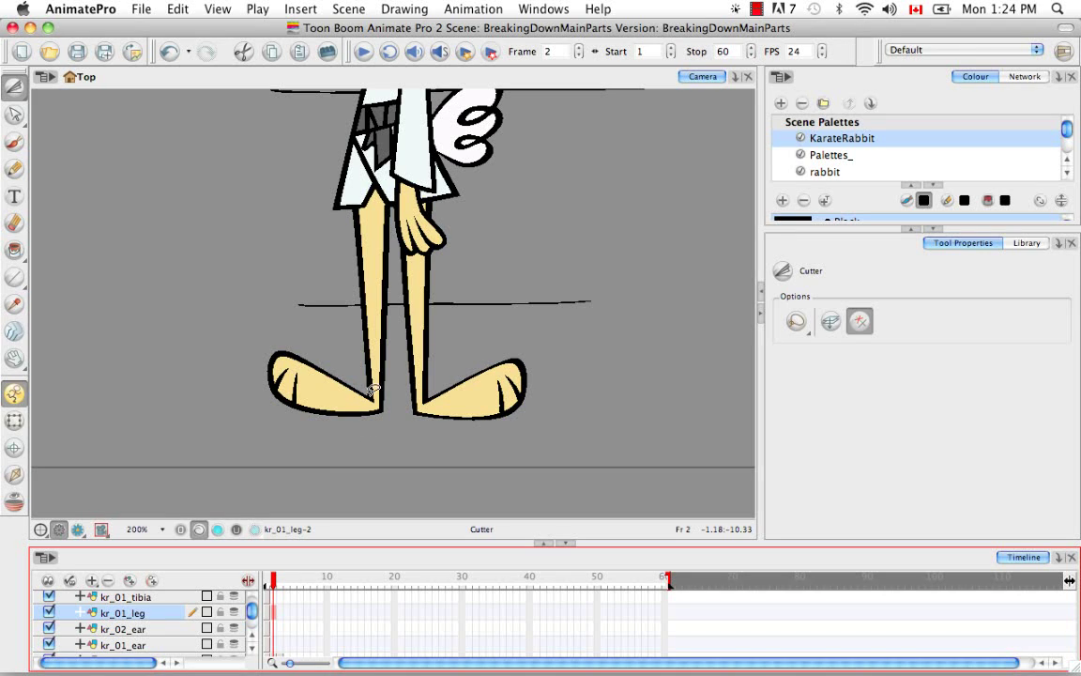
{"action": "left_click", "coordinate": [796, 321]}
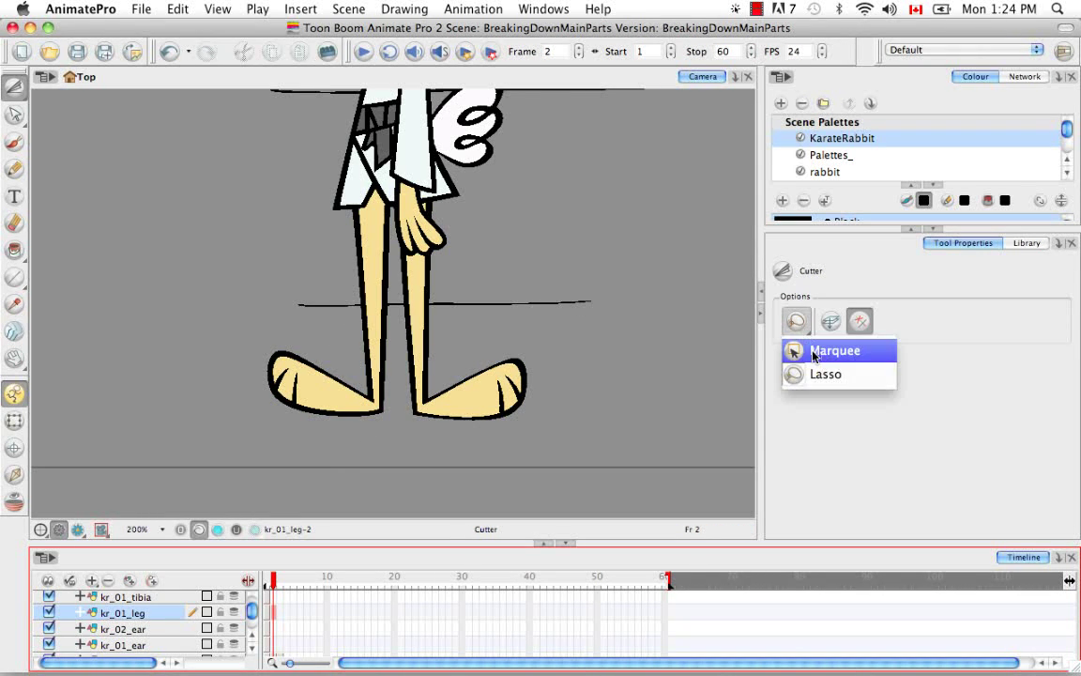
{"action": "left_click", "coordinate": [820, 350]}
{"action": "left_click_drag", "start_coordinate": [388, 393], "coordinate": [390, 307]}
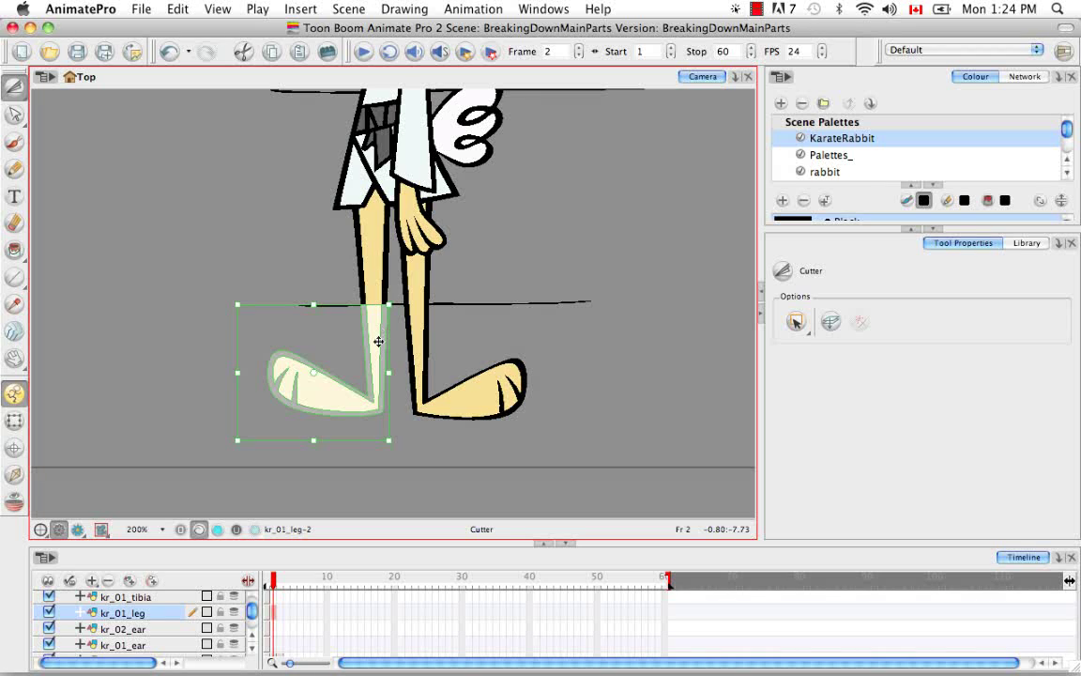
{"action": "key", "text": "super"}
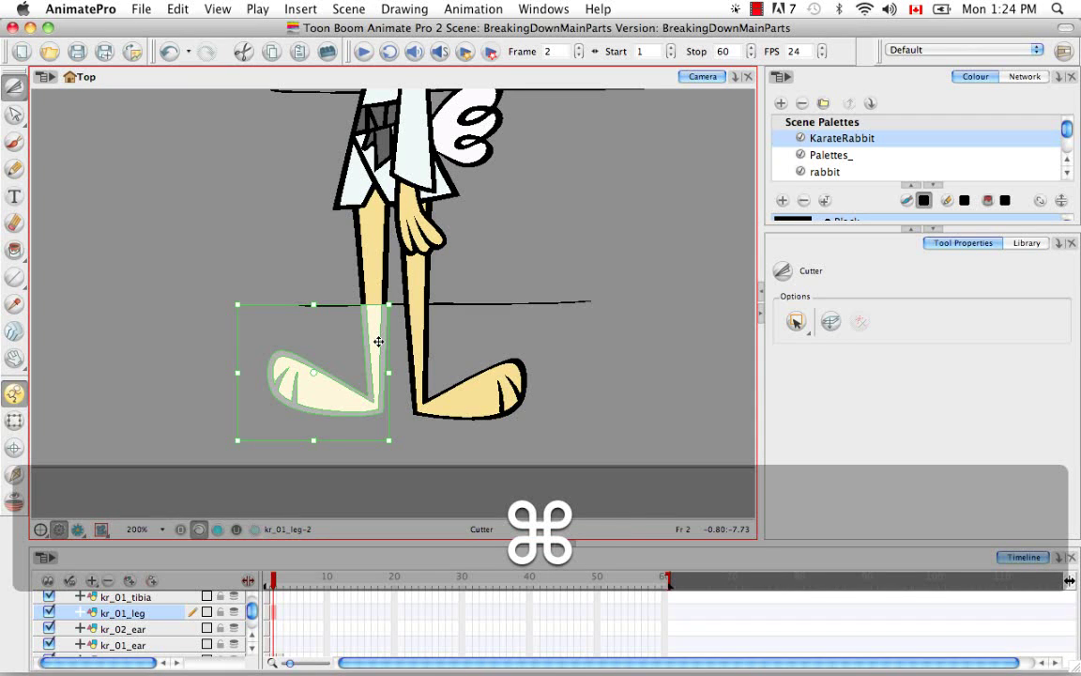
{"action": "key", "text": "super+F9"}
{"action": "left_click", "coordinate": [654, 367]}
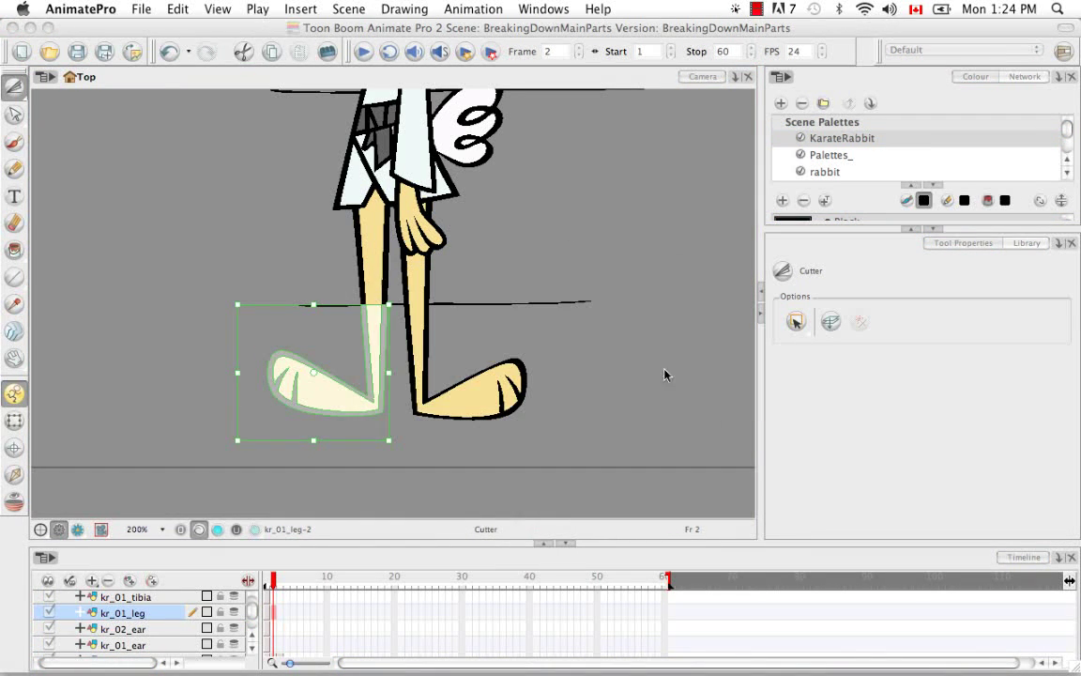
{"action": "left_click", "coordinate": [362, 453]}
Lasso the foot on frame 2 of kr_01_tibia and create a kr_01_foot drawing with the artwork cut from the source.
{"action": "left_click", "coordinate": [797, 323]}
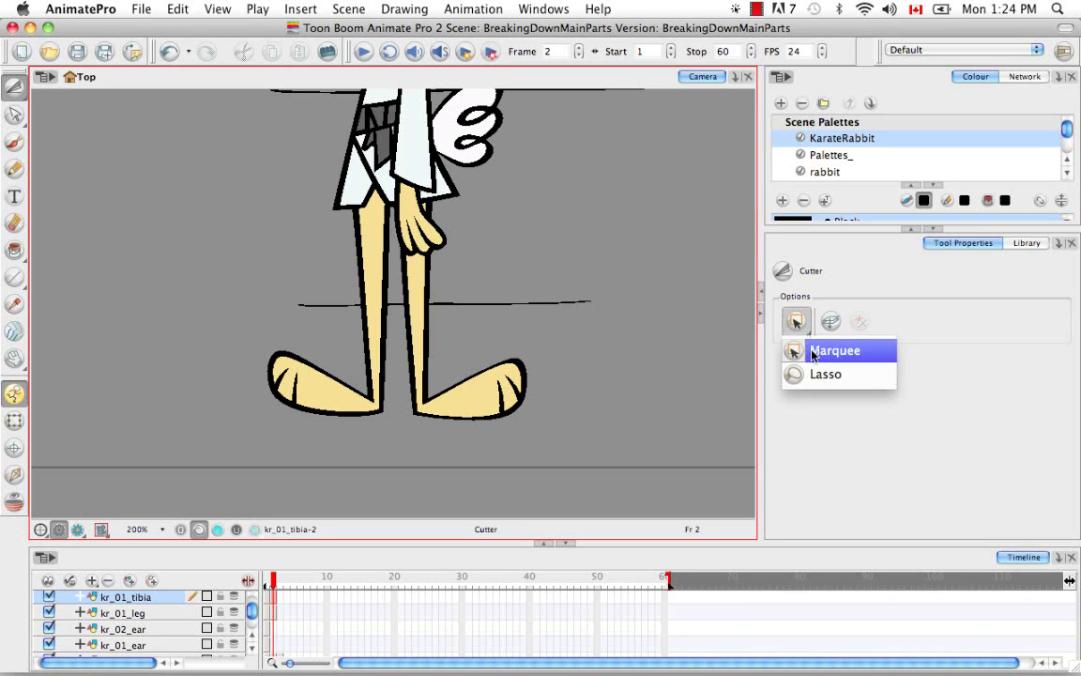
{"action": "left_click_drag", "start_coordinate": [812, 352], "coordinate": [824, 374]}
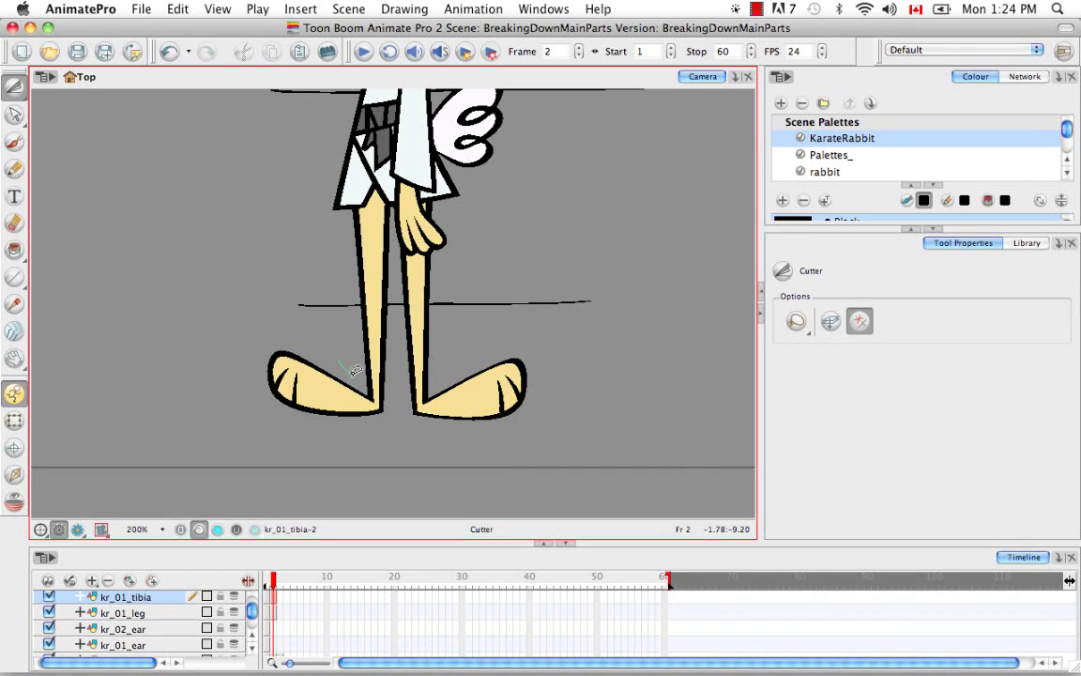
{"action": "mouse_move", "coordinate": [347, 443]}
{"action": "left_mouse_down"}
{"action": "mouse_move", "coordinate": [271, 426]}
{"action": "mouse_move", "coordinate": [236, 347]}
{"action": "left_mouse_up"}
{"action": "left_click_drag", "start_coordinate": [348, 367], "coordinate": [351, 372]}
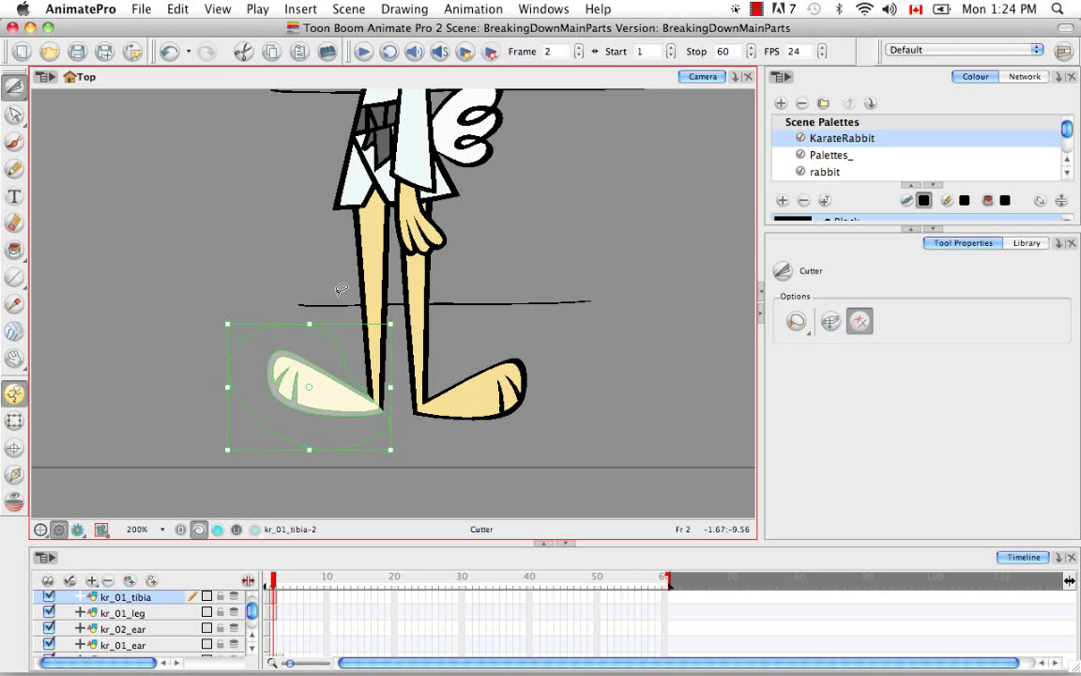
{"action": "key", "text": "super"}
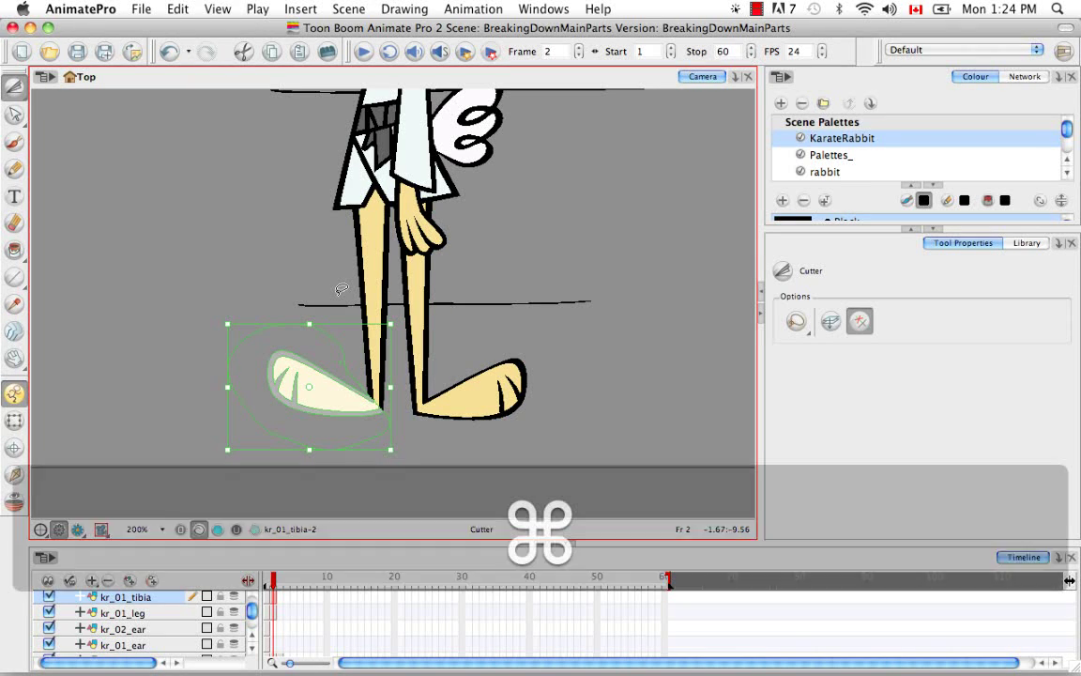
{"action": "key", "text": "super+F9"}
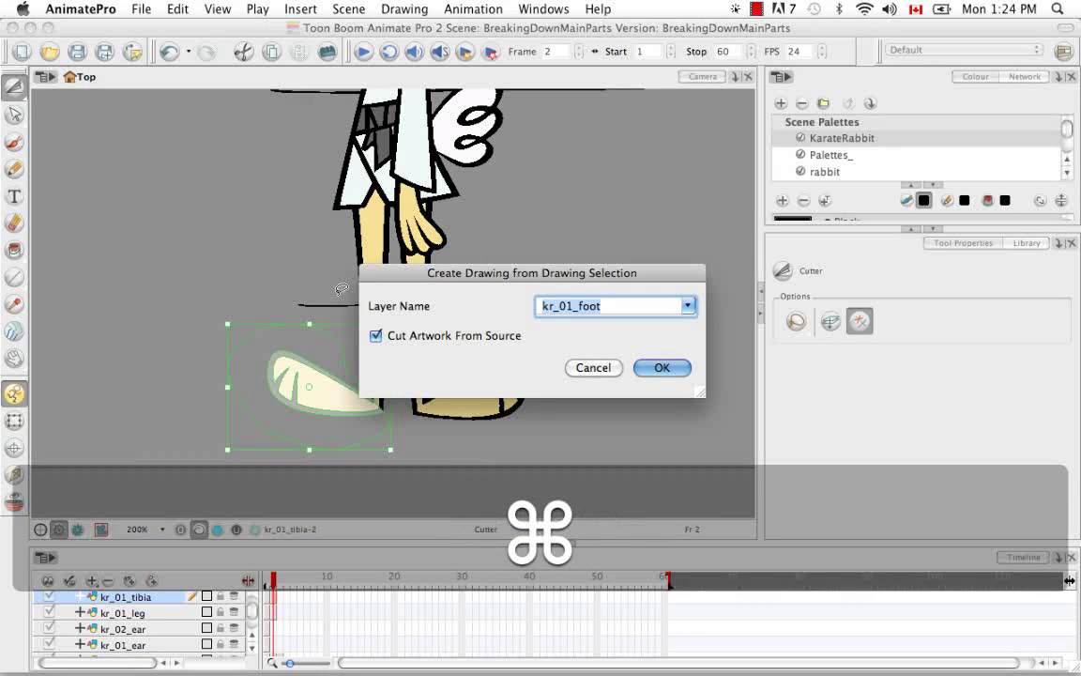
{"action": "left_click", "coordinate": [660, 368]}
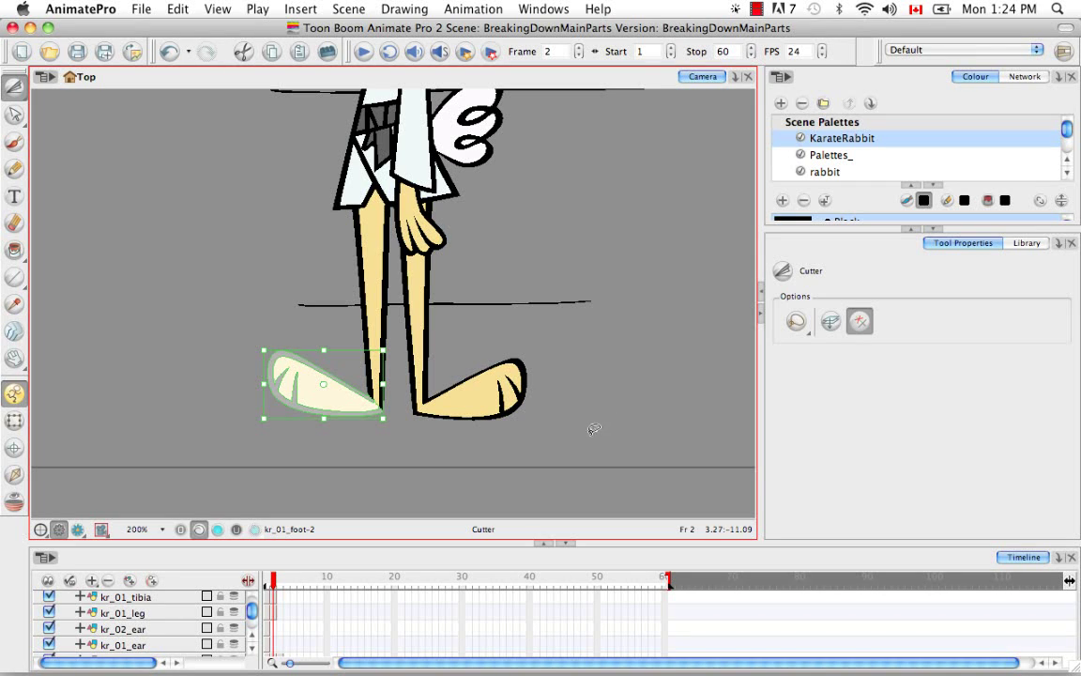
{"action": "left_click", "coordinate": [589, 428]}
Marquee-select the arm below the elbow guide line on frame 2 of kr_02_arm and create a drawing from it on kr_02_forearm.
{"action": "key", "text": "space"}
{"action": "left_click_drag", "start_coordinate": [516, 274], "coordinate": [538, 374]}
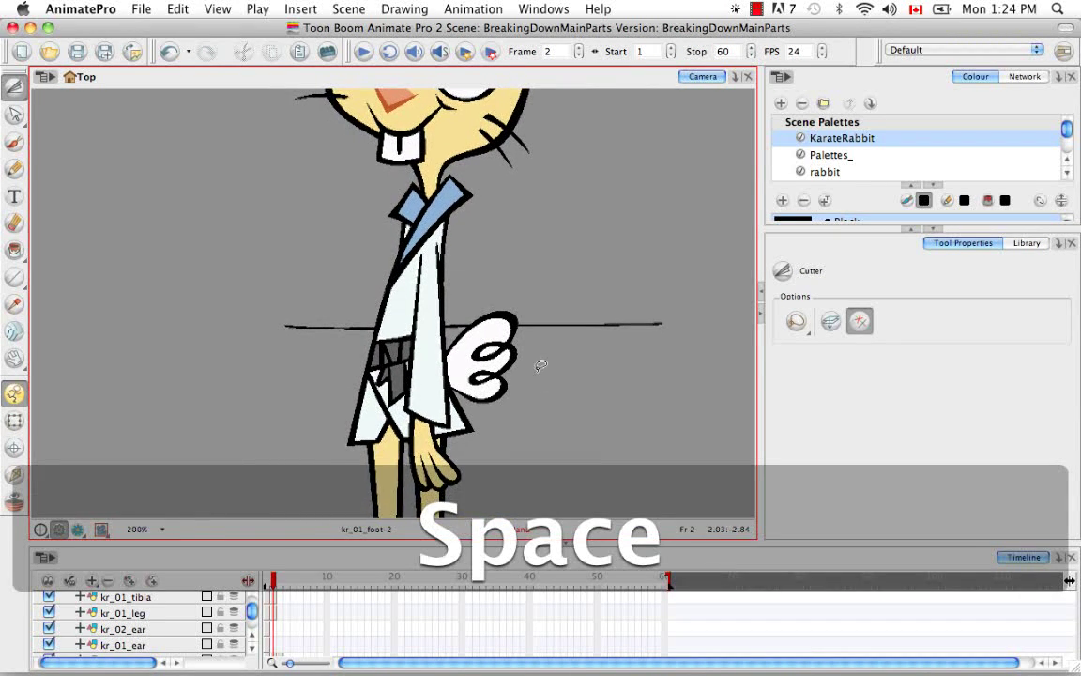
{"action": "left_click_drag", "start_coordinate": [250, 615], "coordinate": [254, 623]}
{"action": "left_click", "coordinate": [168, 619]}
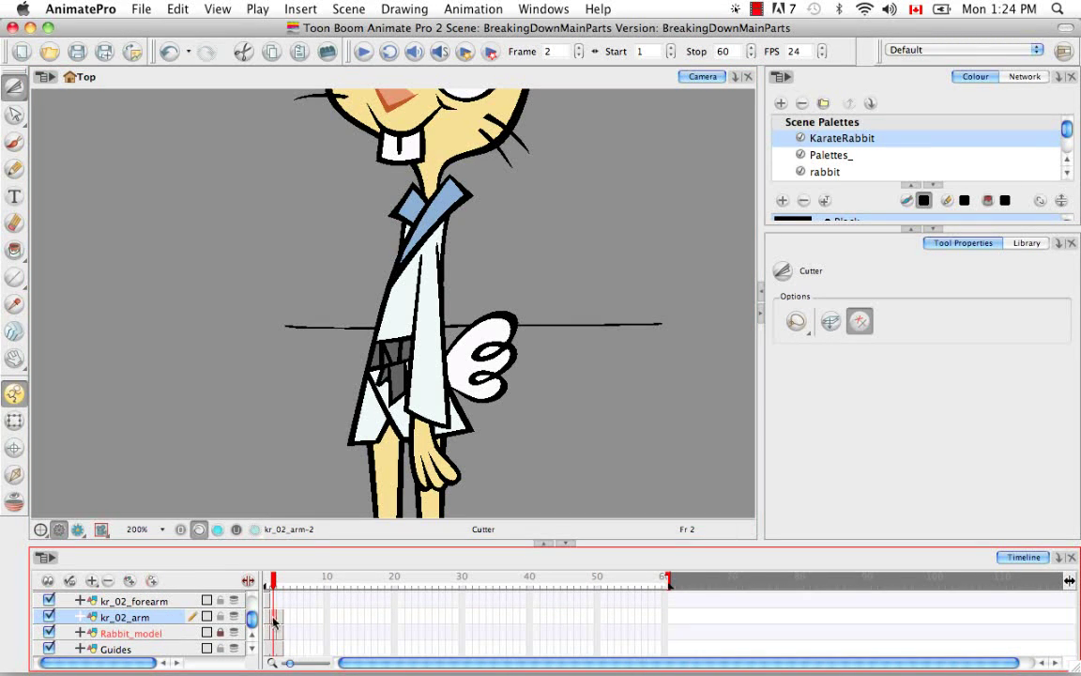
{"action": "left_click_drag", "start_coordinate": [530, 404], "coordinate": [540, 364]}
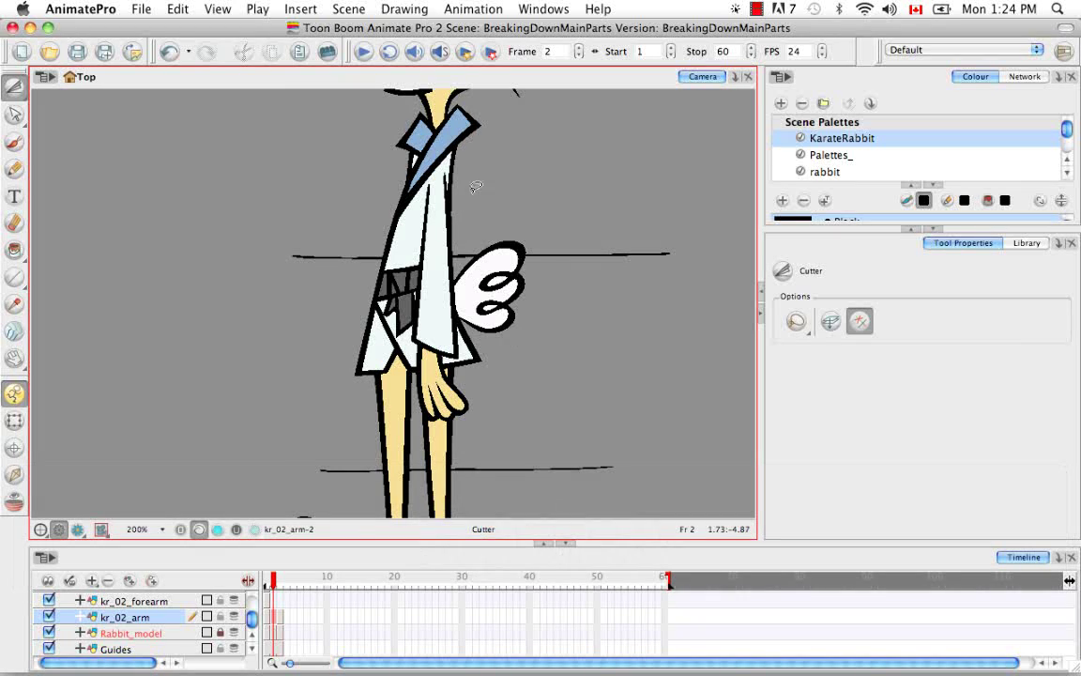
{"action": "left_click", "coordinate": [797, 321]}
{"action": "left_click", "coordinate": [834, 350]}
{"action": "mouse_move", "coordinate": [318, 439]}
{"action": "left_mouse_down"}
{"action": "mouse_move", "coordinate": [518, 241]}
{"action": "mouse_move", "coordinate": [540, 266]}
{"action": "left_mouse_up"}
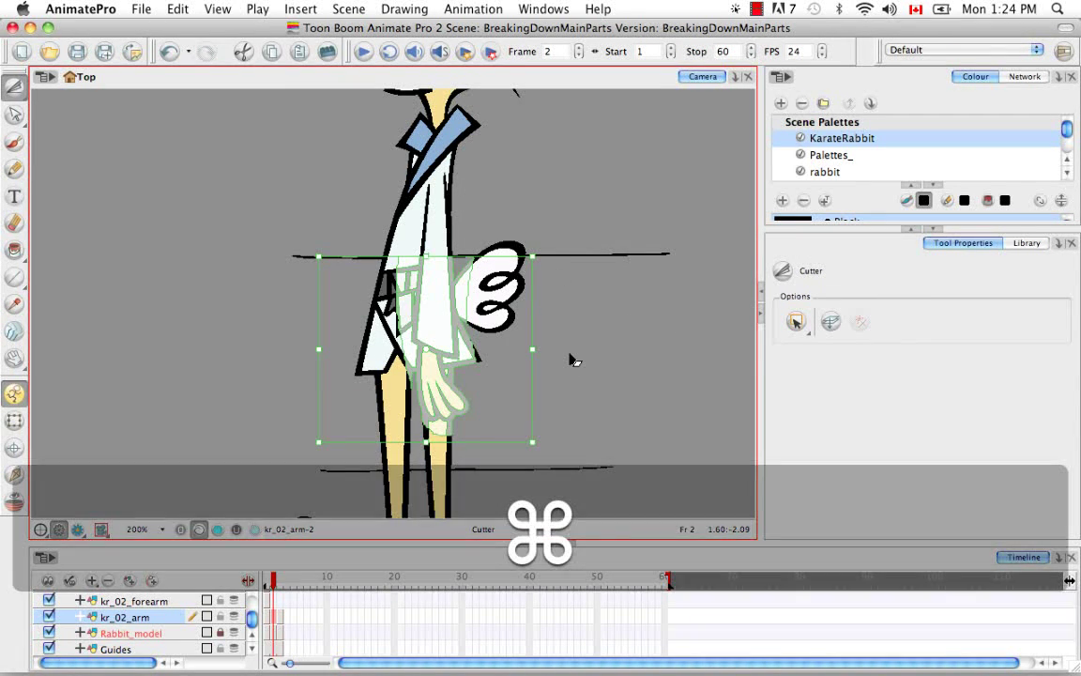
{"action": "key", "text": "super+F9"}
{"action": "left_click", "coordinate": [655, 367]}
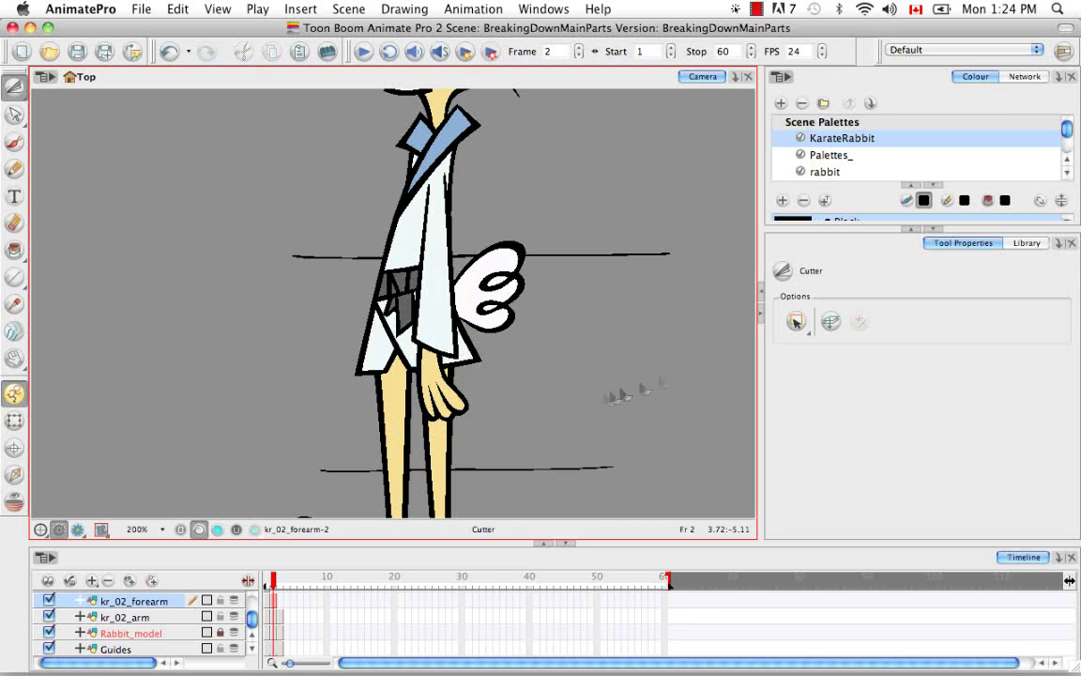
Lasso the hand on frame 2 of kr_02_forearm with the Cutter and create a drawing from it on kr_02_hand.
{"action": "left_click", "coordinate": [796, 322]}
{"action": "left_click", "coordinate": [832, 380]}
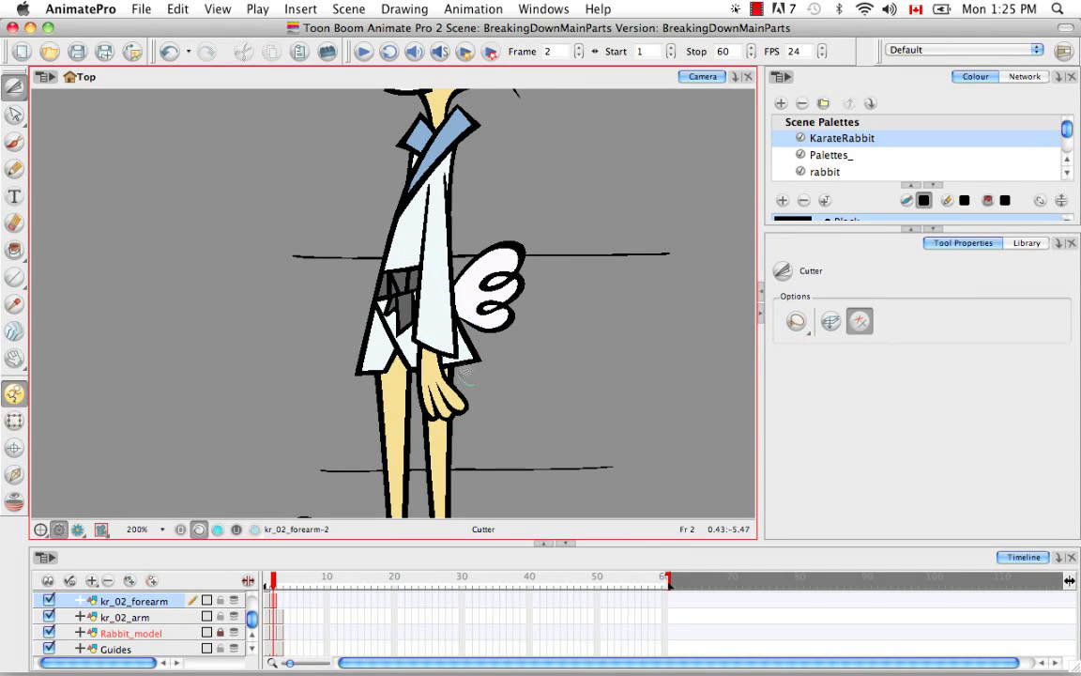
{"action": "left_click_drag", "start_coordinate": [426, 418], "coordinate": [478, 360]}
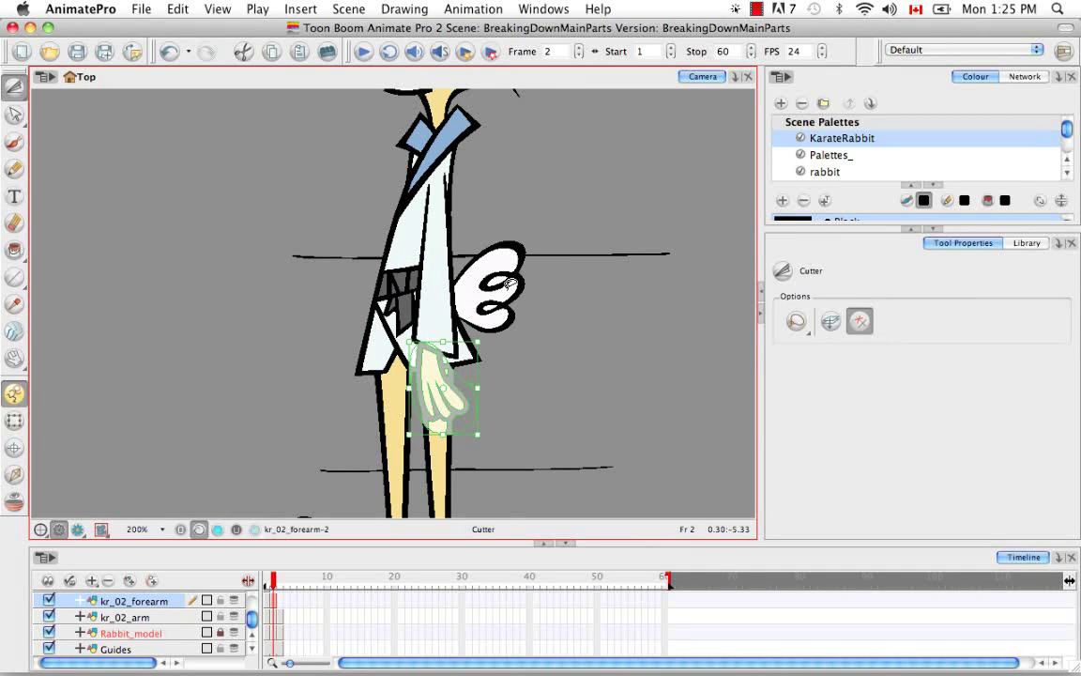
{"action": "key", "text": "super+slash"}
{"action": "left_click", "coordinate": [658, 371]}
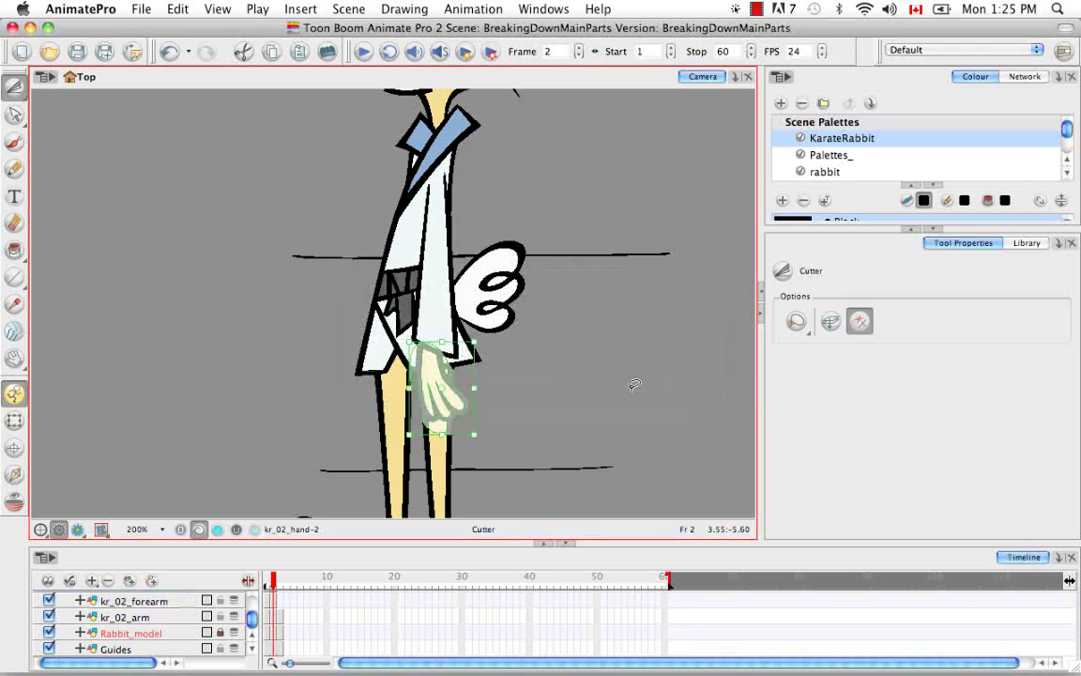
Lasso the ear above the larger eye on frame 2 of kr_head and create a drawing from it on kr_02_ear.
{"action": "key", "text": "space"}
{"action": "left_click_drag", "start_coordinate": [555, 265], "coordinate": [563, 441]}
{"action": "left_click_drag", "start_coordinate": [543, 230], "coordinate": [531, 457]}
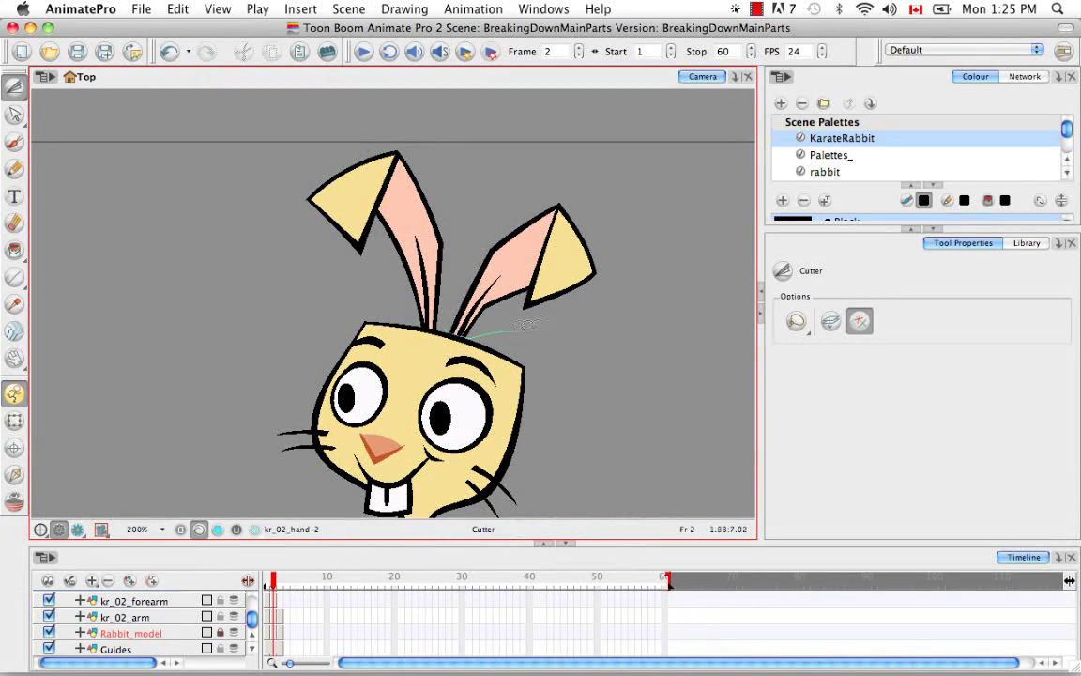
{"action": "left_click_drag", "start_coordinate": [450, 325], "coordinate": [452, 327]}
{"action": "scroll", "coordinate": [278, 610], "scroll_direction": "up", "scroll_amount": 5}
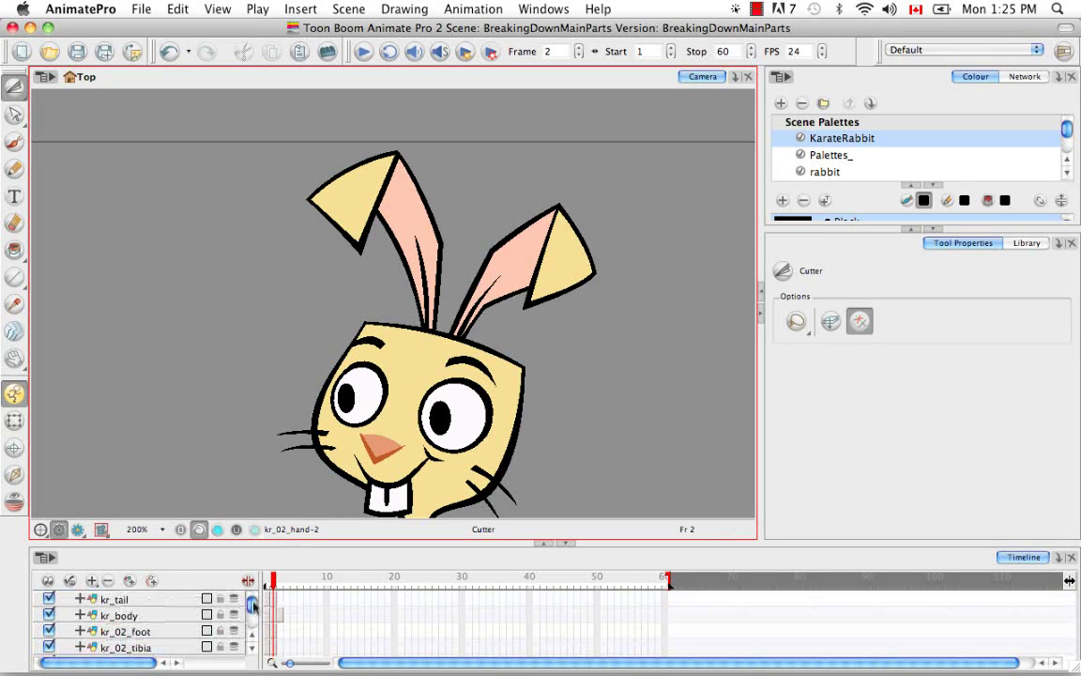
{"action": "left_click", "coordinate": [279, 608]}
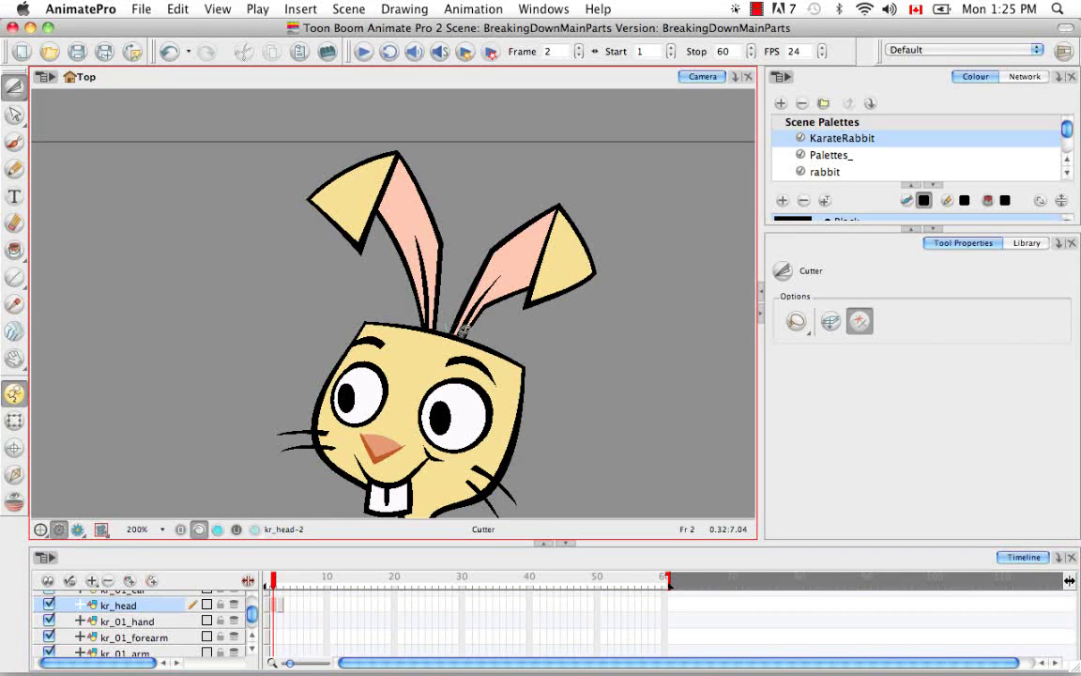
{"action": "mouse_move", "coordinate": [495, 325]}
{"action": "left_mouse_down"}
{"action": "mouse_move", "coordinate": [418, 281]}
{"action": "mouse_move", "coordinate": [455, 333]}
{"action": "left_mouse_up"}
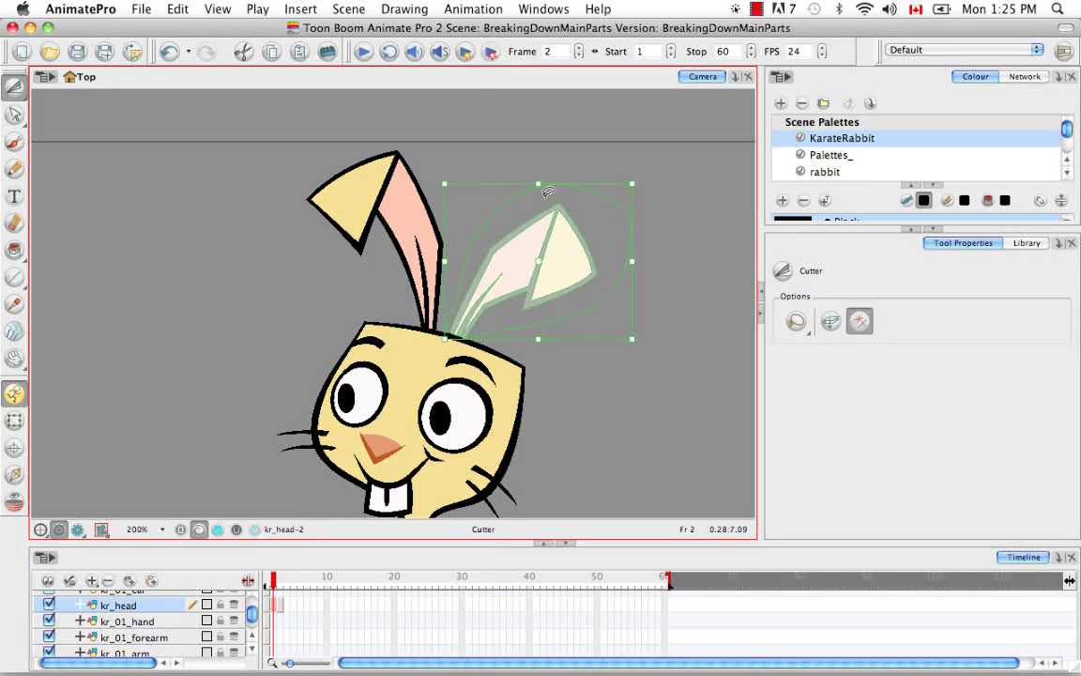
{"action": "key", "text": "super+j"}
{"action": "left_click", "coordinate": [688, 306]}
{"action": "left_click", "coordinate": [566, 437]}
{"action": "left_click", "coordinate": [651, 367]}
Lasso the ear above the smaller eye on frame 2 of kr_head and create a drawing from it on kr_01_ear.
{"action": "key", "text": "2"}
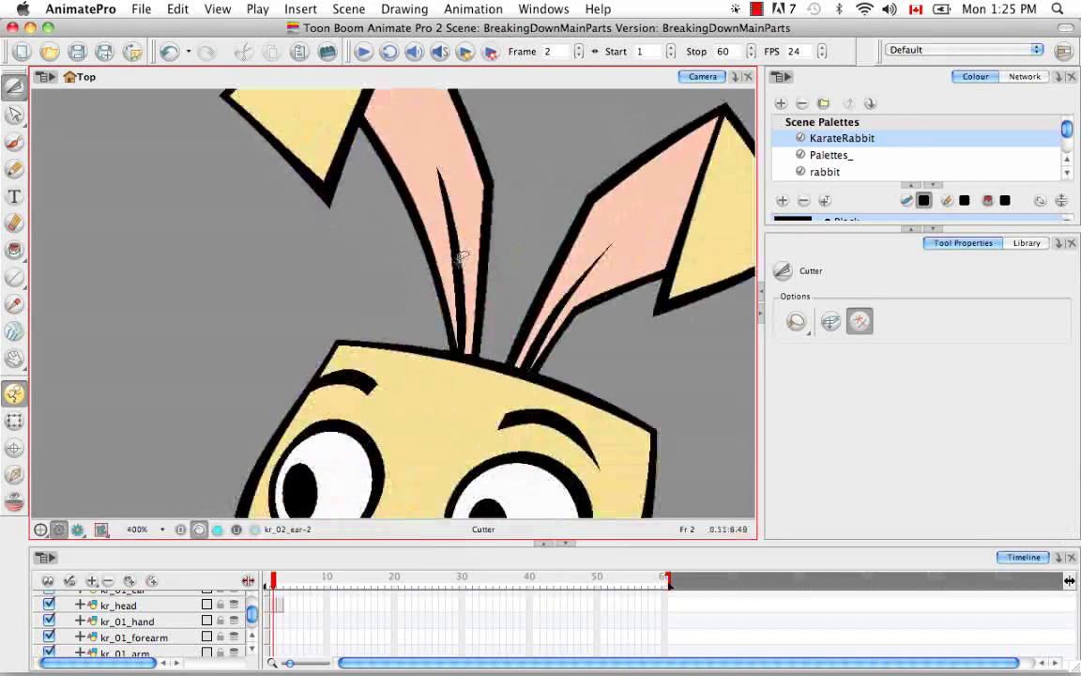
{"action": "left_click_drag", "start_coordinate": [462, 256], "coordinate": [425, 364]}
{"action": "mouse_move", "coordinate": [394, 444]}
{"action": "left_mouse_down"}
{"action": "mouse_move", "coordinate": [444, 457]}
{"action": "mouse_move", "coordinate": [501, 262]}
{"action": "mouse_move", "coordinate": [163, 196]}
{"action": "mouse_move", "coordinate": [413, 456]}
{"action": "left_mouse_up"}
{"action": "left_click", "coordinate": [278, 605]}
{"action": "mouse_move", "coordinate": [466, 402]}
{"action": "left_mouse_down"}
{"action": "mouse_move", "coordinate": [401, 125]}
{"action": "mouse_move", "coordinate": [335, 82]}
{"action": "left_mouse_up"}
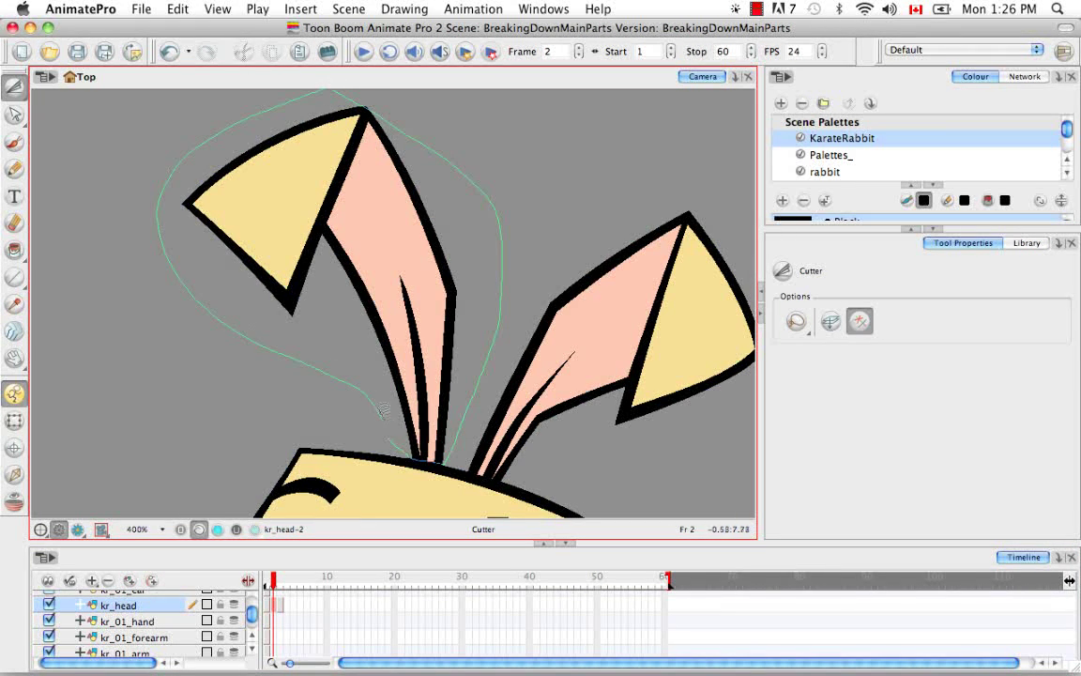
{"action": "left_click_drag", "start_coordinate": [375, 401], "coordinate": [392, 440]}
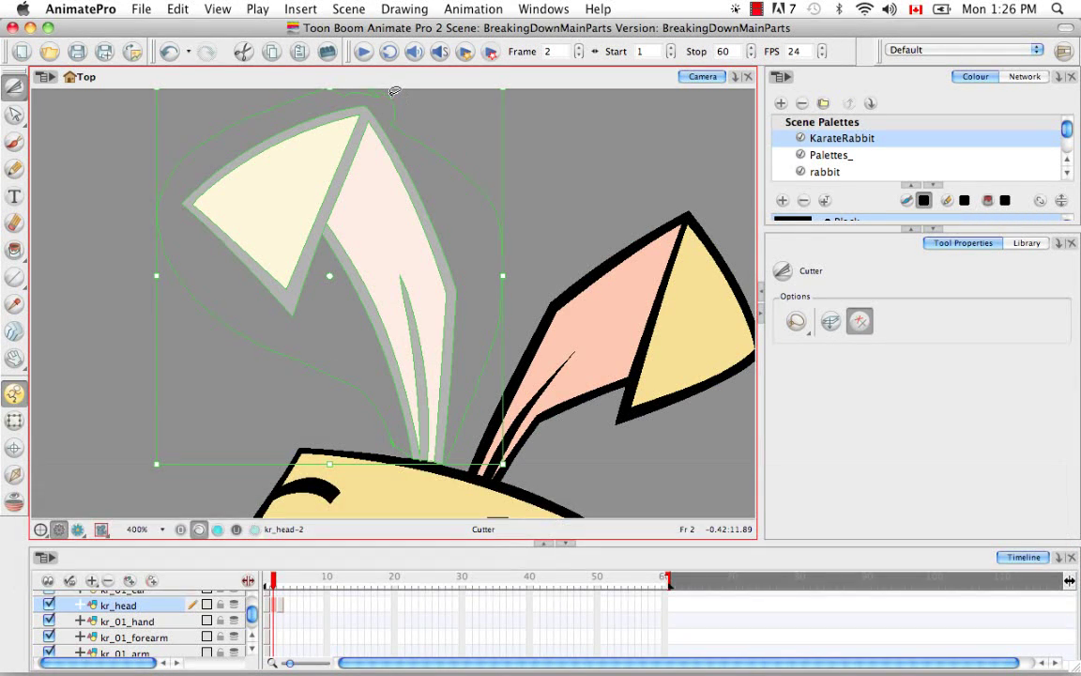
{"action": "key", "text": "super+9"}
{"action": "left_click", "coordinate": [656, 366]}
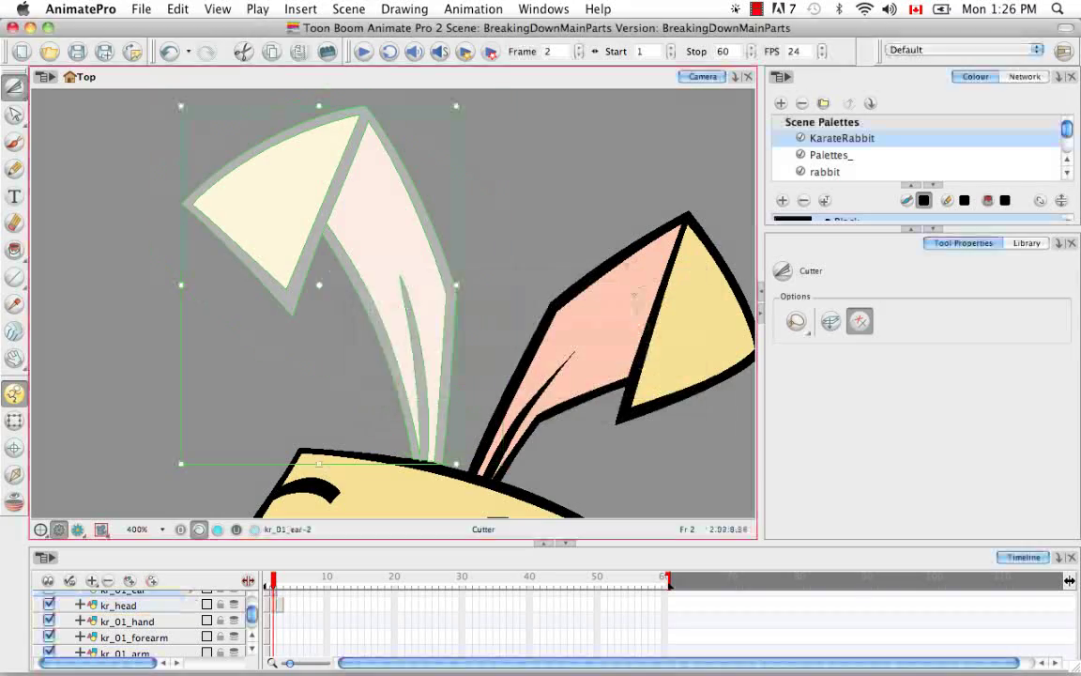
Lasso the smaller eye with its surrounding skin on frame 2 of kr_head and create a kr_01_eyelid drawing with the artwork cut from the source.
{"action": "key", "text": "shift+m"}
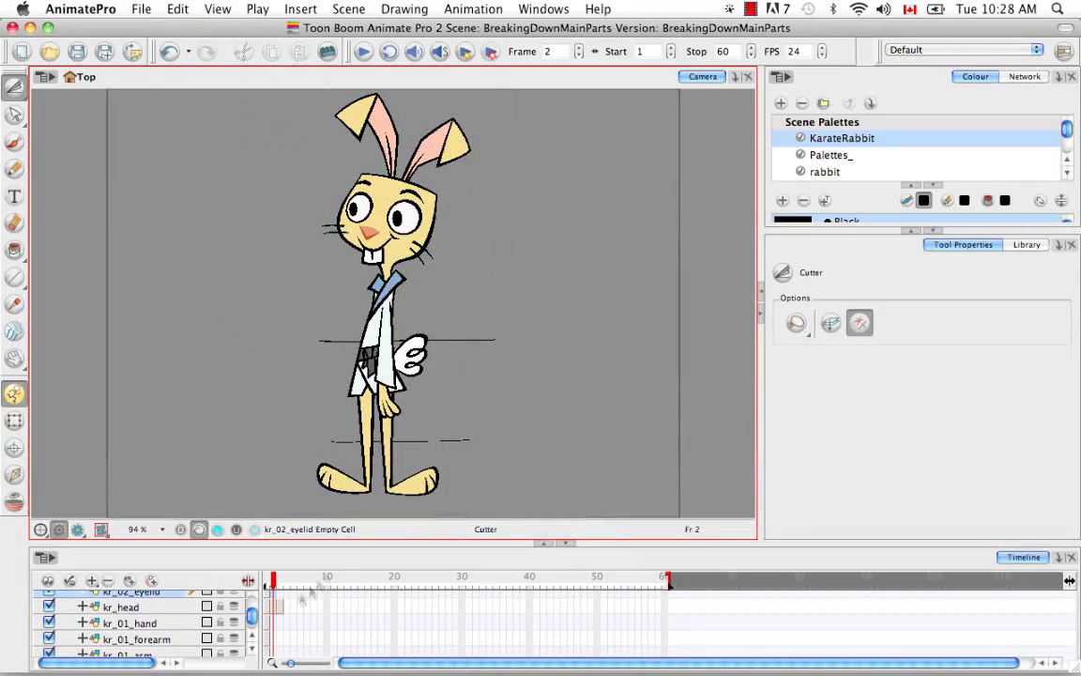
{"action": "left_click", "coordinate": [120, 606]}
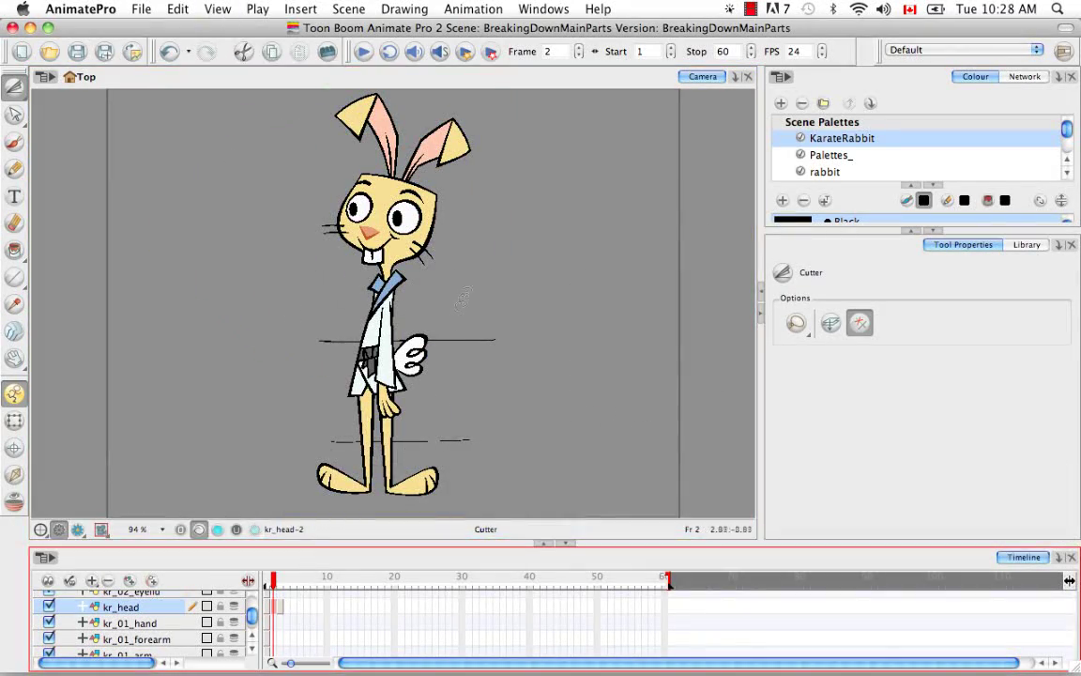
{"action": "key", "text": "super+equal"}
{"action": "key", "text": "super+equal"}
{"action": "key", "text": "super+equal"}
{"action": "key", "text": "super+equal"}
{"action": "key", "text": "space"}
{"action": "left_click_drag", "start_coordinate": [461, 280], "coordinate": [503, 516]}
{"action": "left_click_drag", "start_coordinate": [405, 134], "coordinate": [430, 379]}
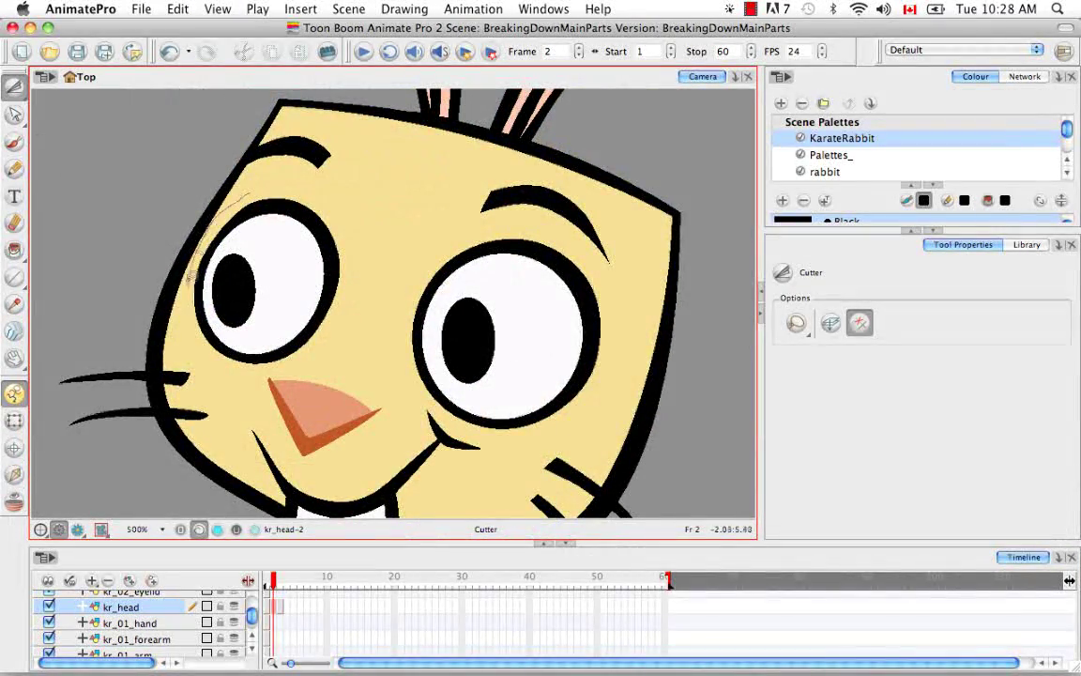
{"action": "mouse_move", "coordinate": [189, 277]}
{"action": "left_mouse_down"}
{"action": "mouse_move", "coordinate": [194, 344]}
{"action": "mouse_move", "coordinate": [243, 367]}
{"action": "left_mouse_up"}
{"action": "left_click_drag", "start_coordinate": [301, 190], "coordinate": [243, 194]}
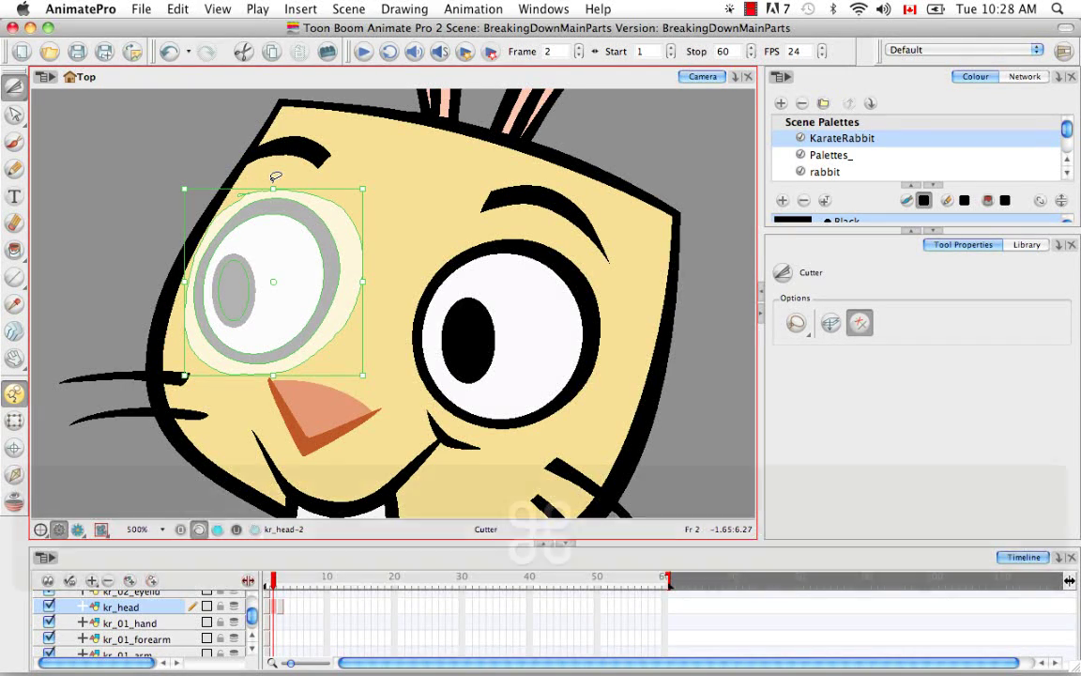
{"action": "key", "text": "super+comma"}
{"action": "left_click", "coordinate": [688, 306]}
{"action": "scroll", "coordinate": [573, 359], "scroll_direction": "down", "scroll_amount": 3}
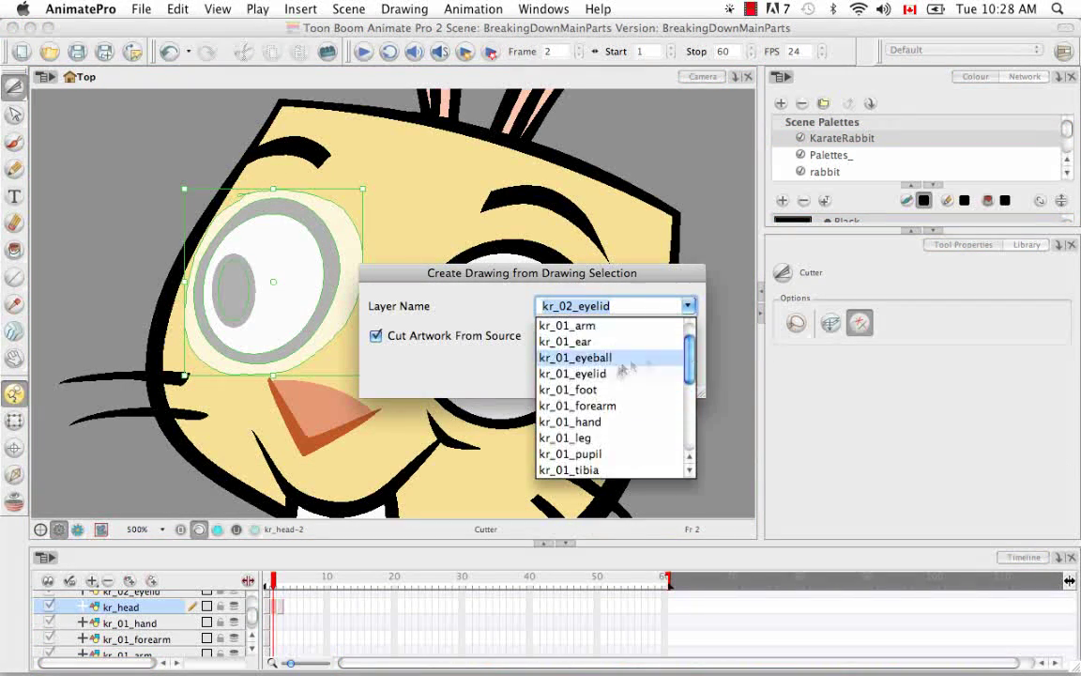
{"action": "left_click", "coordinate": [568, 347]}
{"action": "left_click", "coordinate": [661, 367]}
{"action": "left_click", "coordinate": [615, 328]}
Show only the kr_01_eyelid layer and ungroup its eye artwork.
{"action": "left_click_drag", "start_coordinate": [252, 617], "coordinate": [253, 614]}
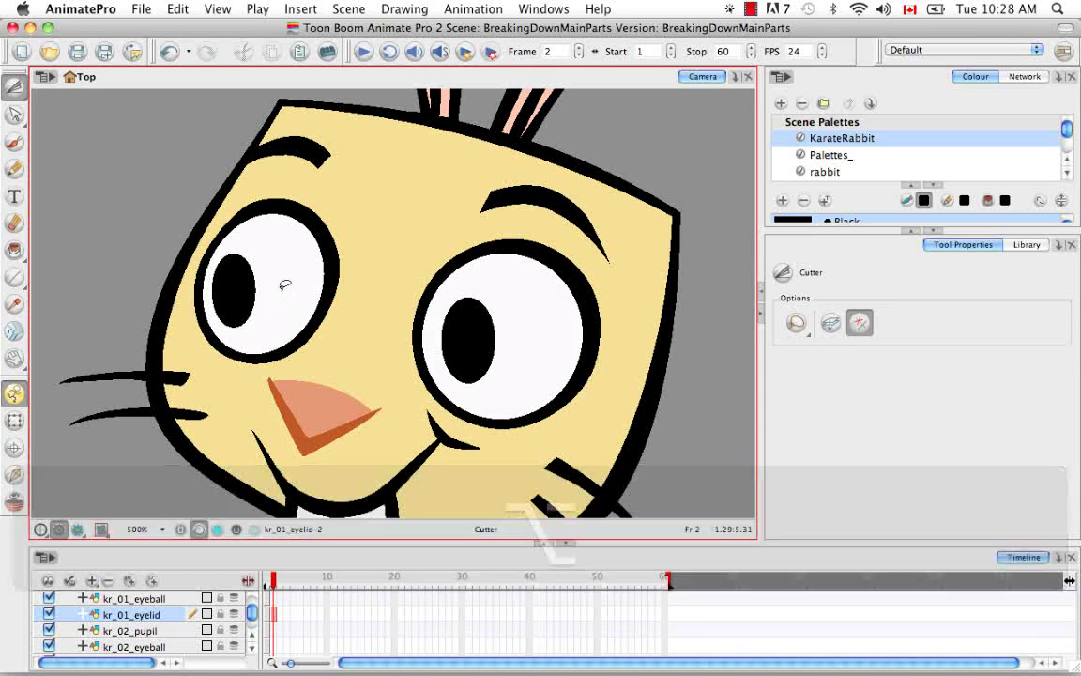
{"action": "left_click", "coordinate": [49, 613], "text": "alt"}
{"action": "left_click", "coordinate": [14, 86]}
{"action": "left_click", "coordinate": [70, 87]}
{"action": "left_click_drag", "start_coordinate": [158, 132], "coordinate": [272, 133]}
{"action": "left_click", "coordinate": [176, 9]}
{"action": "mouse_move", "coordinate": [376, 405]}
{"action": "left_click", "coordinate": [492, 421]}
Select the eye white on kr_01_eyelid, show all layers and create a kr_01_eyeball drawing with the artwork cut from the source.
{"action": "left_click", "coordinate": [258, 258], "text": "alt"}
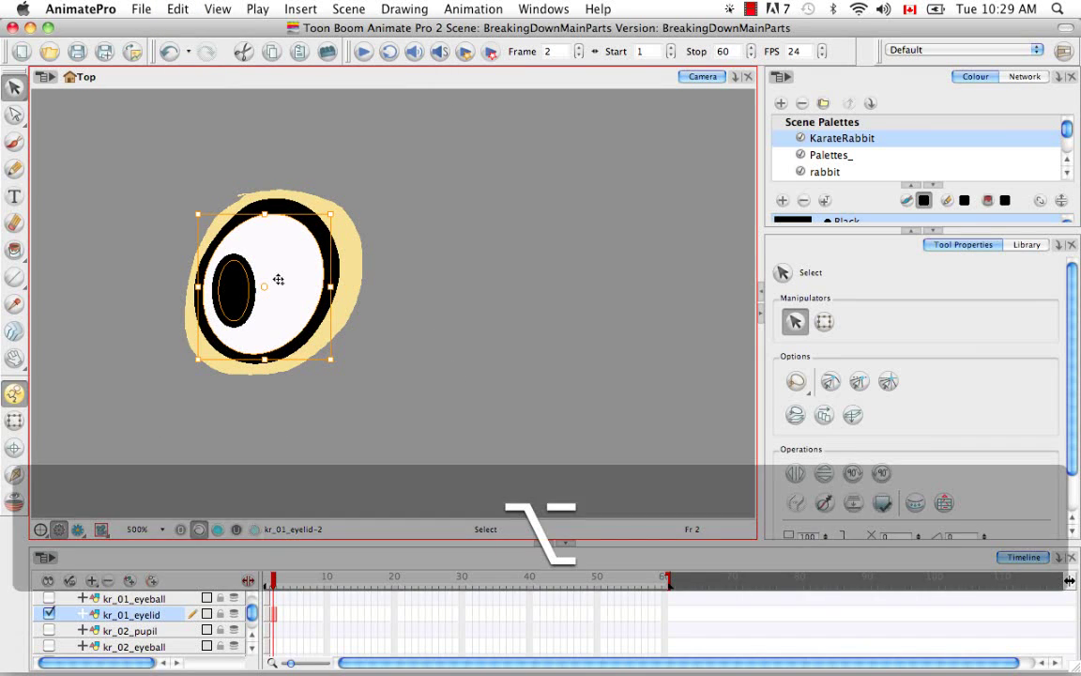
{"action": "key", "text": "super+F9"}
{"action": "left_click", "coordinate": [593, 368]}
{"action": "left_click", "coordinate": [48, 580]}
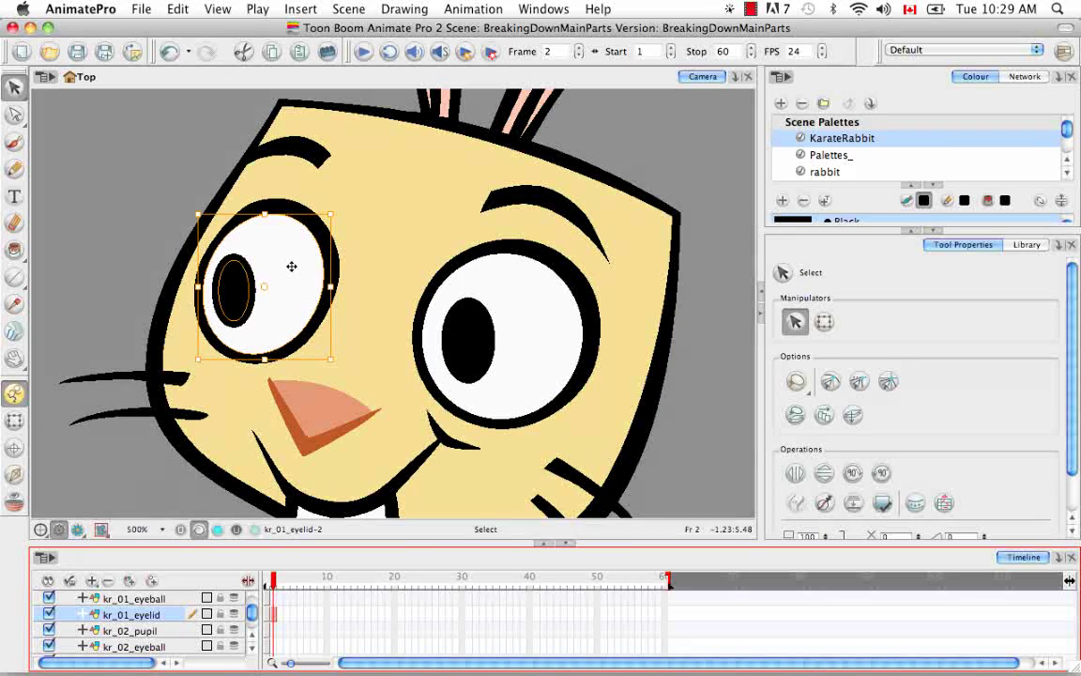
{"action": "key", "text": "super+F9"}
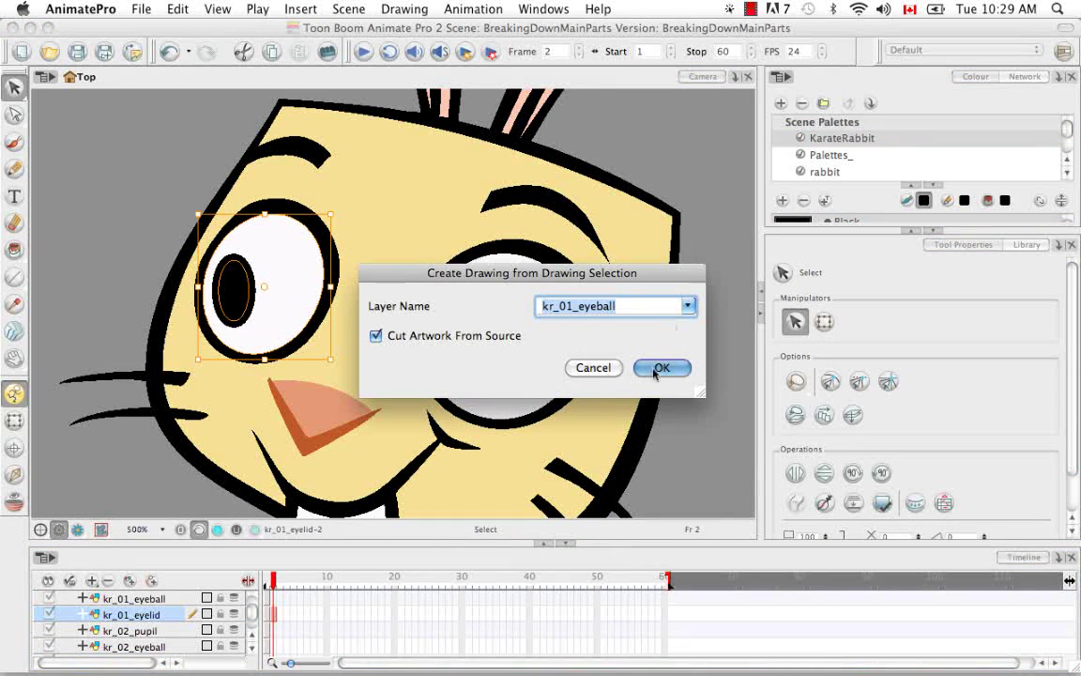
{"action": "key", "text": "Return"}
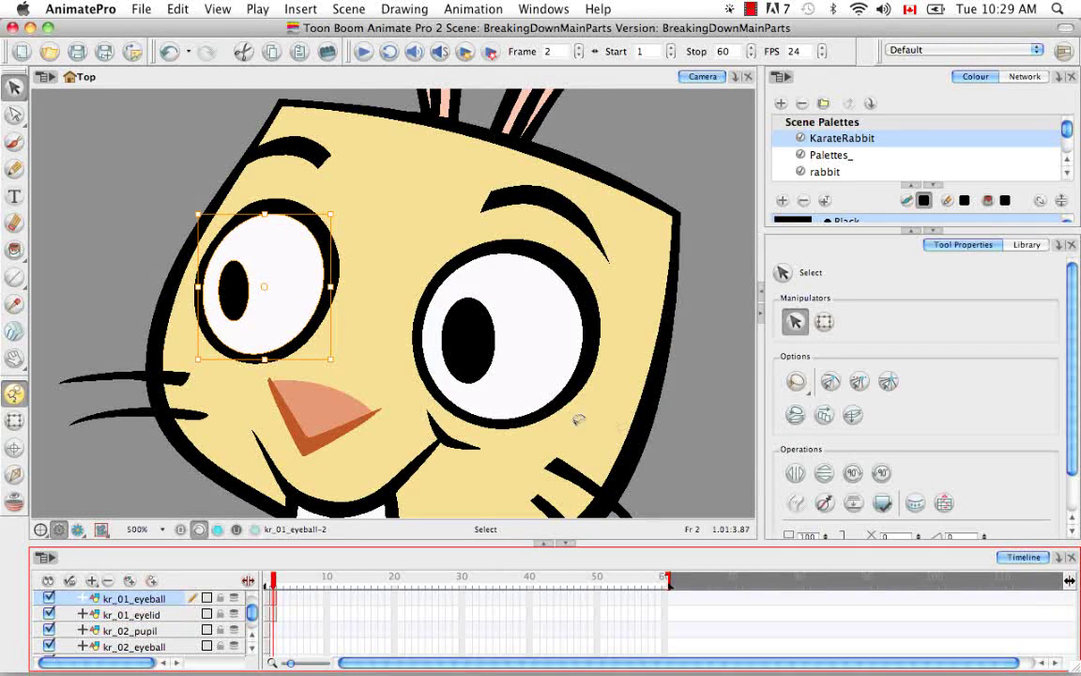
Hide kr_01_eyeball, select the pupil on frame 2 of kr_01_eyelid and create a drawing from it on kr_01_pupil.
{"action": "left_click", "coordinate": [49, 597], "text": "alt"}
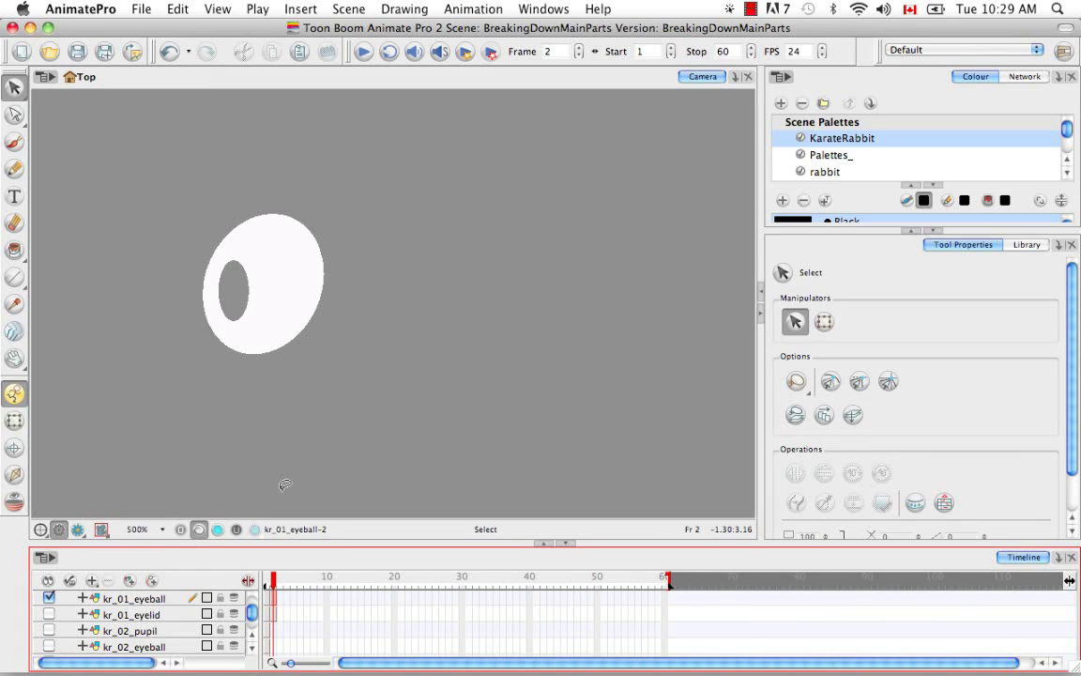
{"action": "left_click", "coordinate": [273, 617]}
{"action": "left_click", "coordinate": [49, 614], "text": "alt"}
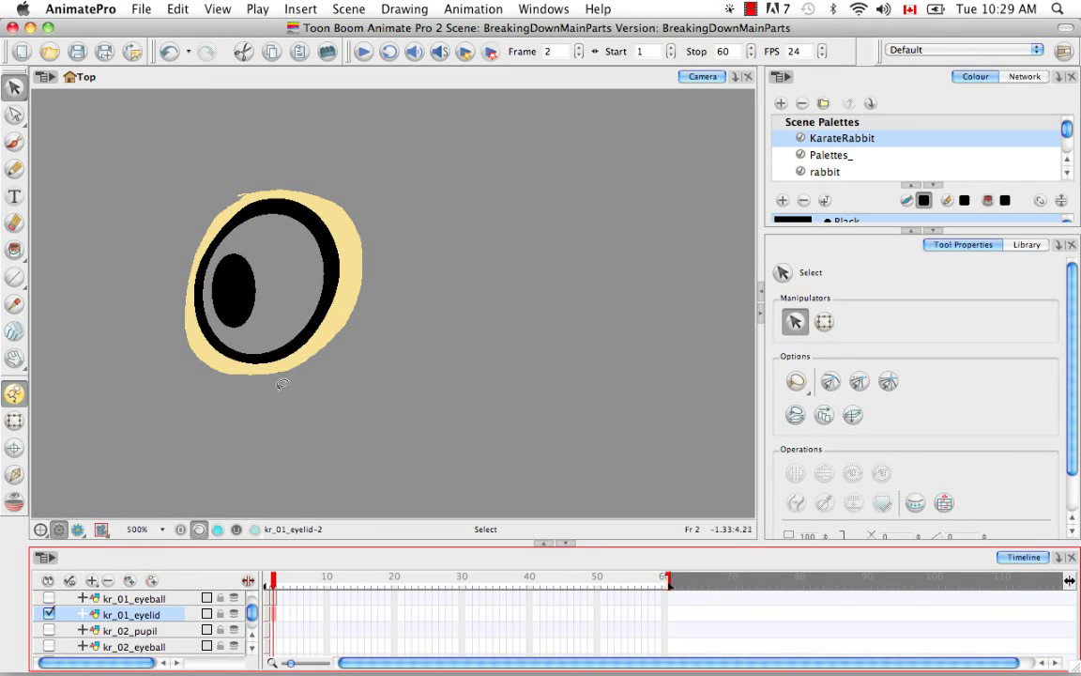
{"action": "left_click", "coordinate": [48, 580]}
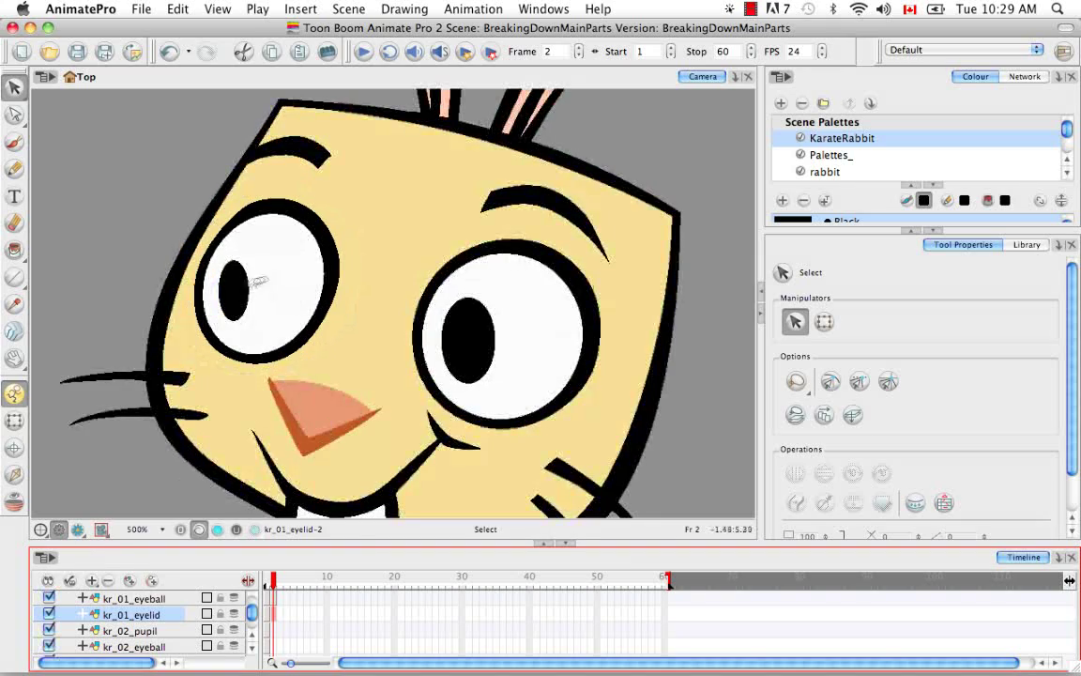
{"action": "left_click", "coordinate": [248, 286]}
{"action": "left_click", "coordinate": [49, 598]}
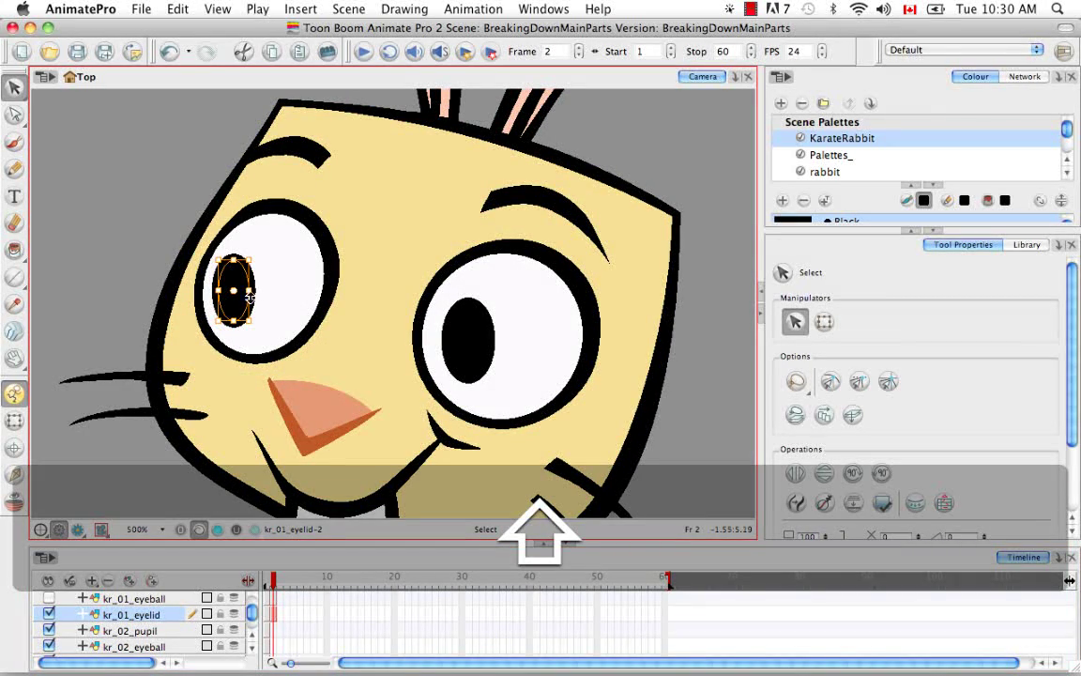
{"action": "key", "text": "2"}
{"action": "key", "text": "space"}
{"action": "left_click_drag", "start_coordinate": [258, 314], "coordinate": [428, 348]}
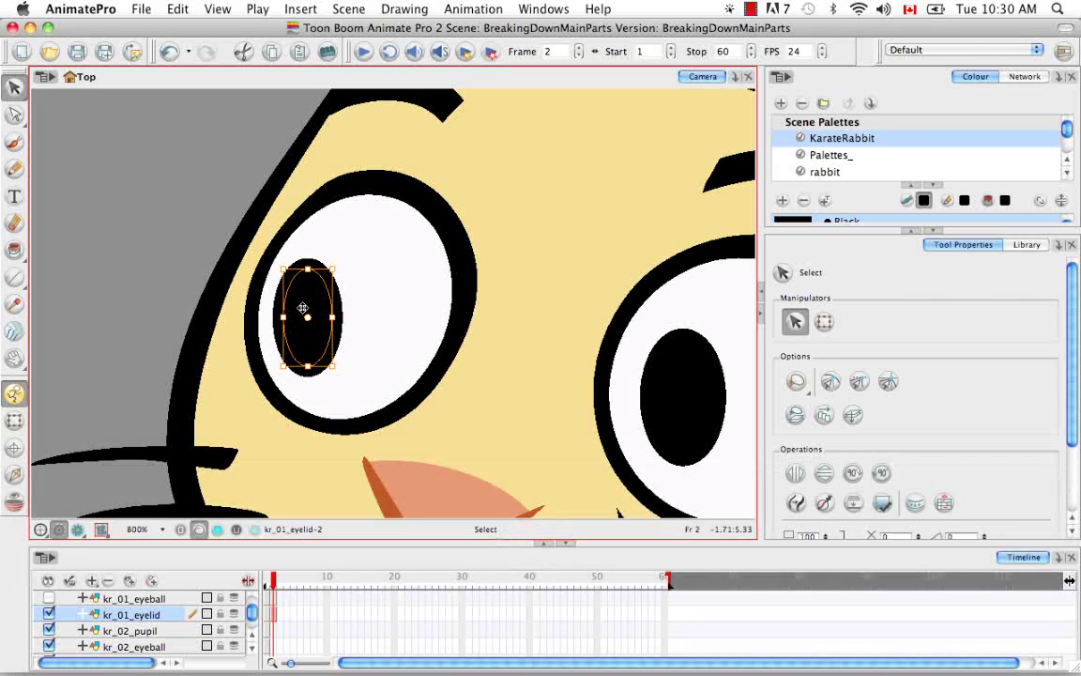
{"action": "key", "text": "super+F9"}
{"action": "left_click", "coordinate": [653, 367]}
Examine the kr_01_pupil drawing by isolating and toggling its layer, and show all layers again.
{"action": "left_click", "coordinate": [47, 581]}
{"action": "left_click", "coordinate": [47, 580]}
{"action": "left_click_drag", "start_coordinate": [251, 614], "coordinate": [252, 612]}
{"action": "left_click", "coordinate": [49, 621]}
{"action": "left_click", "coordinate": [150, 431]}
{"action": "left_click", "coordinate": [50, 621]}
{"action": "left_click", "coordinate": [48, 581]}
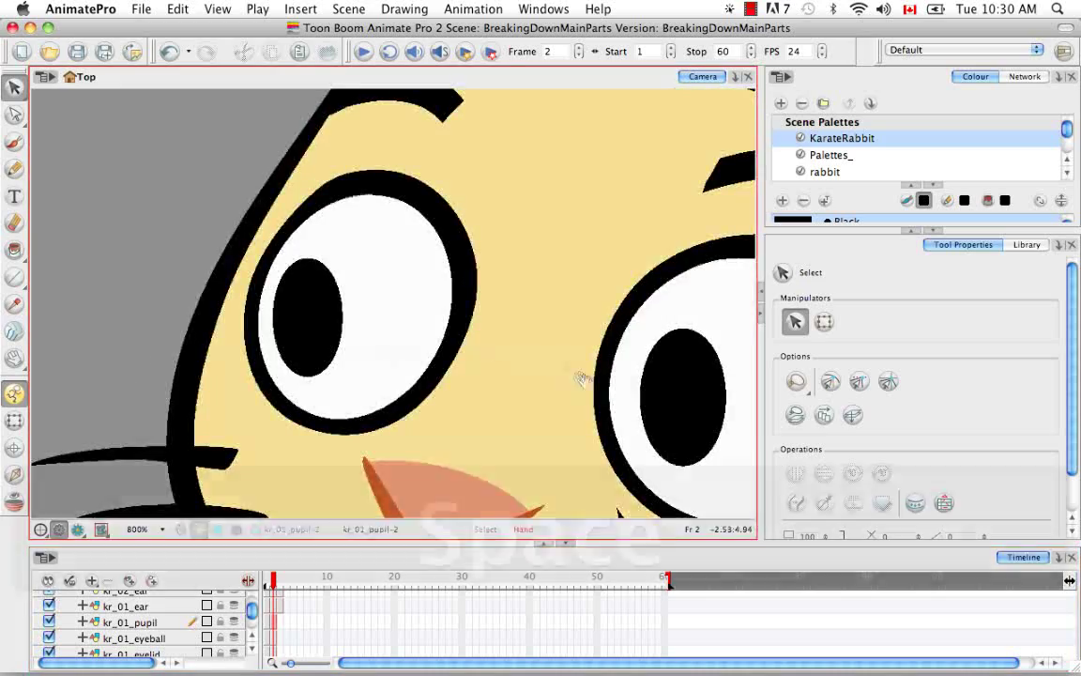
Select frame 2 of kr_head with the larger eye in view.
{"action": "key", "text": "space"}
{"action": "left_click_drag", "start_coordinate": [680, 450], "coordinate": [375, 368]}
{"action": "key", "text": "super+minus"}
{"action": "key", "text": "super+minus"}
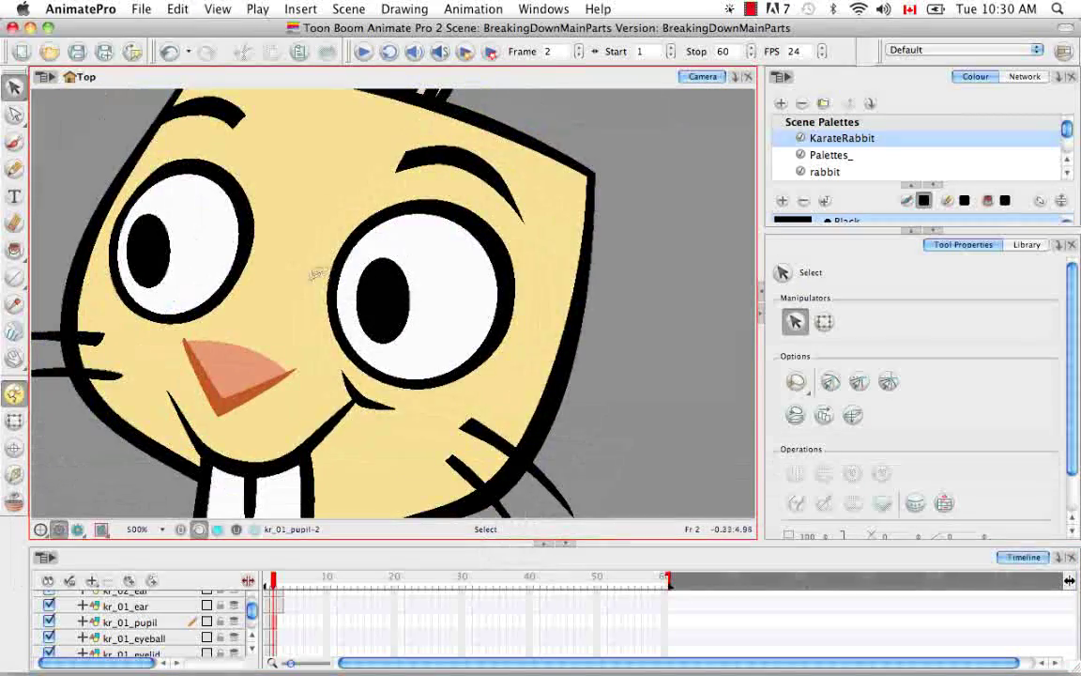
{"action": "left_click_drag", "start_coordinate": [250, 614], "coordinate": [252, 620]}
{"action": "left_click", "coordinate": [281, 600]}
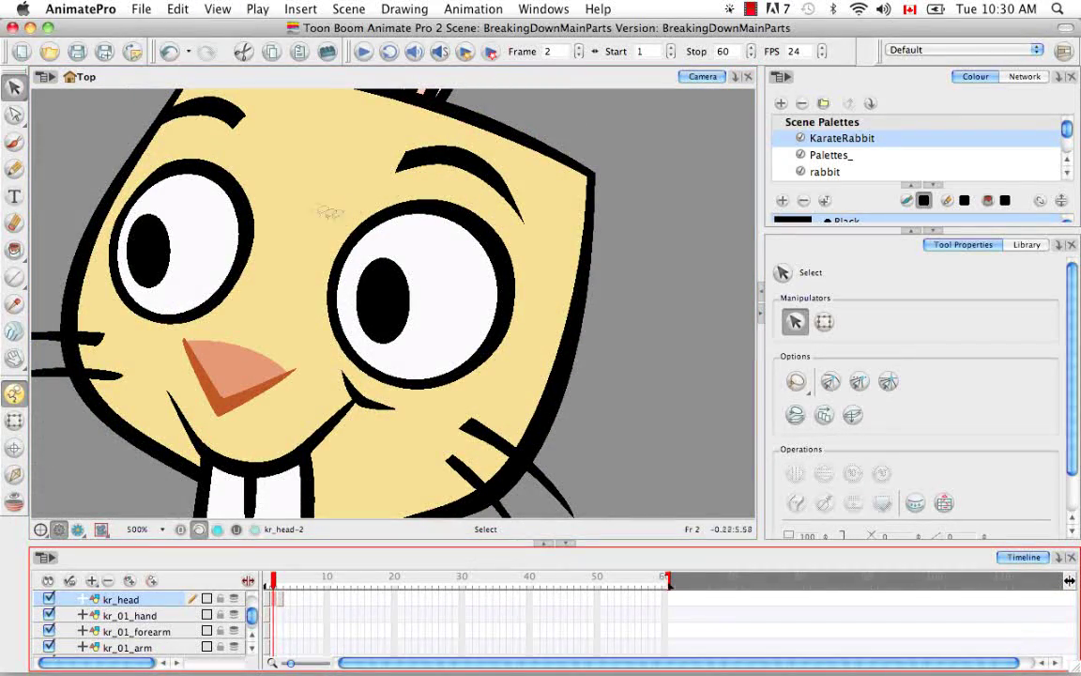
{"action": "left_click_drag", "start_coordinate": [372, 187], "coordinate": [319, 255]}
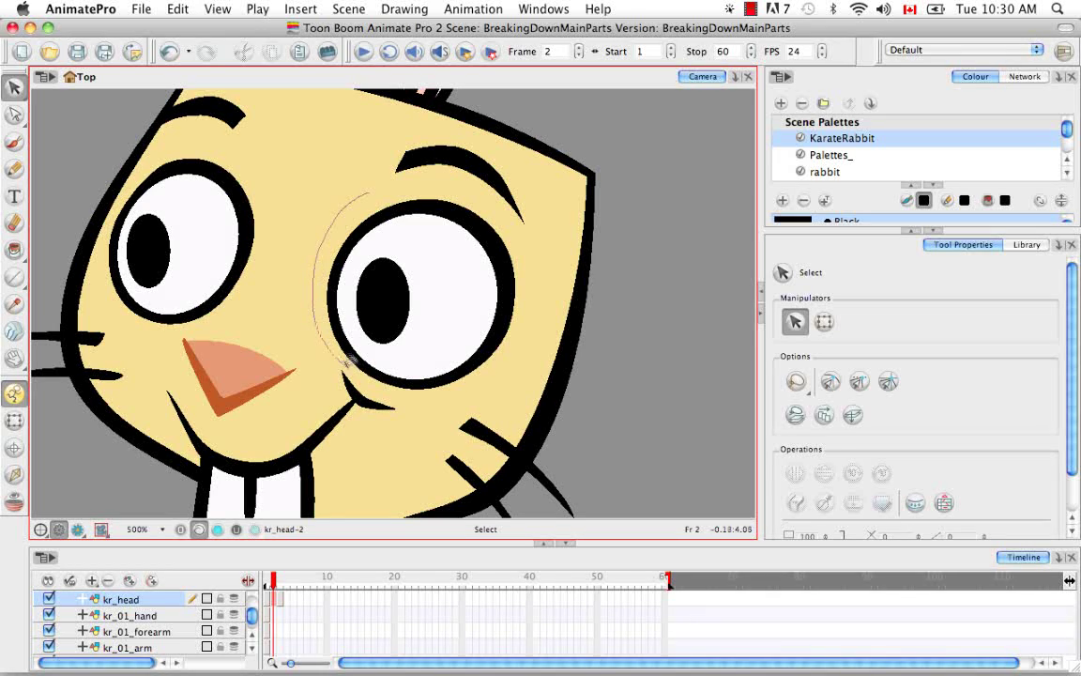
{"action": "mouse_move", "coordinate": [423, 394]}
{"action": "left_mouse_down"}
{"action": "mouse_move", "coordinate": [507, 354]}
{"action": "mouse_move", "coordinate": [532, 254]}
{"action": "left_mouse_up"}
{"action": "left_click_drag", "start_coordinate": [397, 178], "coordinate": [380, 183]}
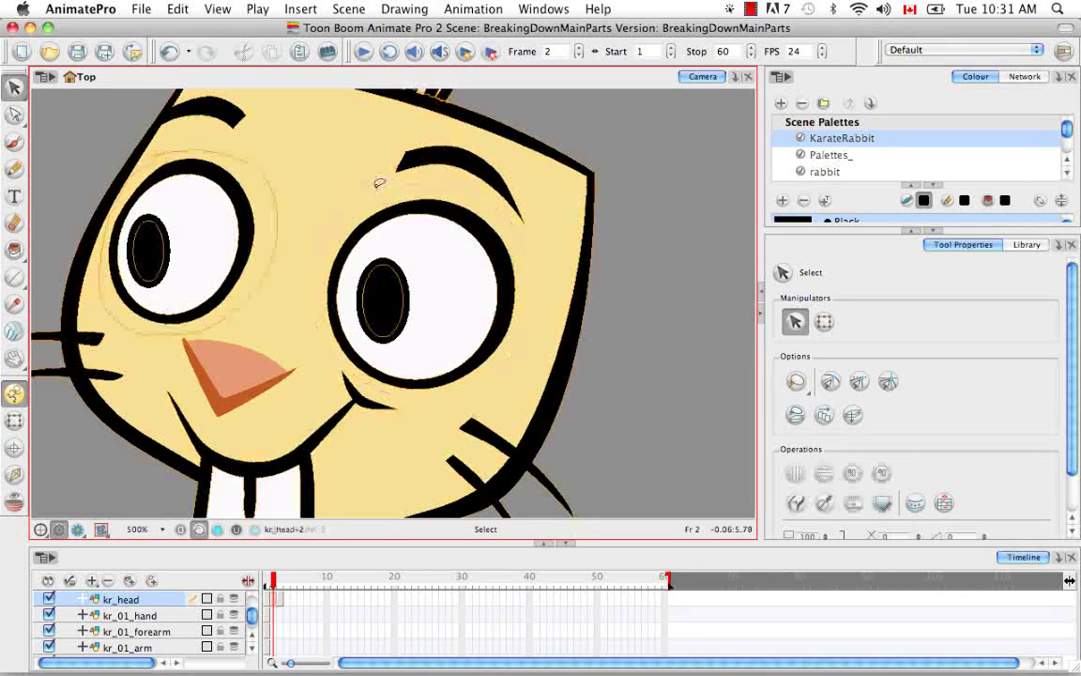
{"action": "left_click", "coordinate": [274, 600]}
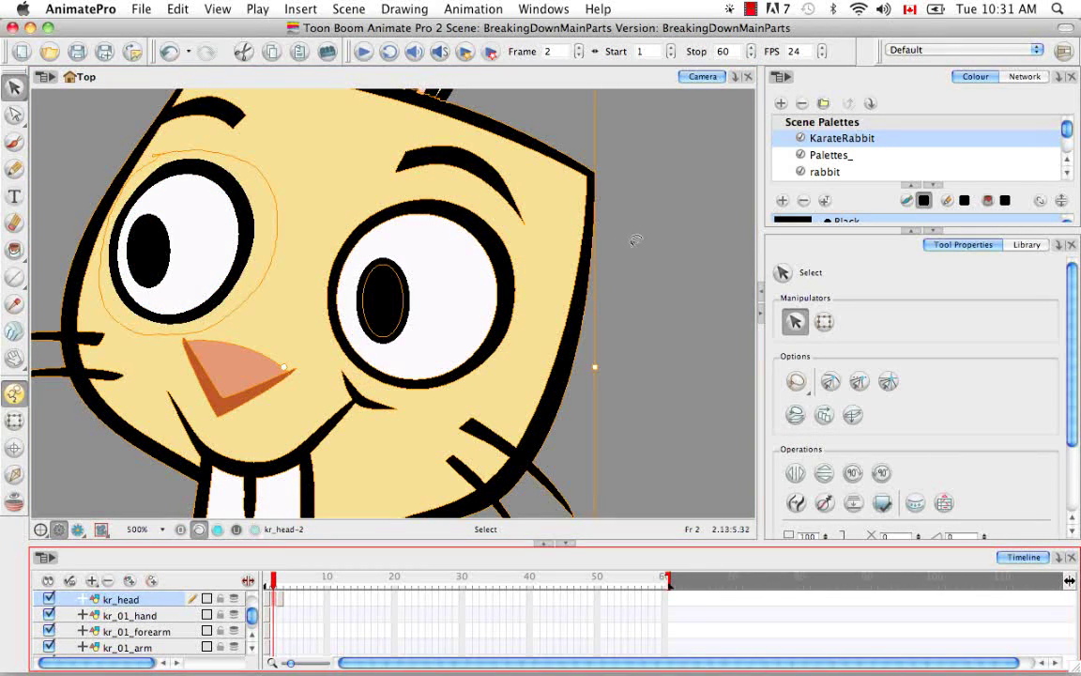
{"action": "left_click", "coordinate": [310, 183]}
Lasso the larger eye and its surrounding skin on kr_head with the Cutter and create a drawing from it on kr_02_eyelid.
{"action": "key", "text": "alt+t"}
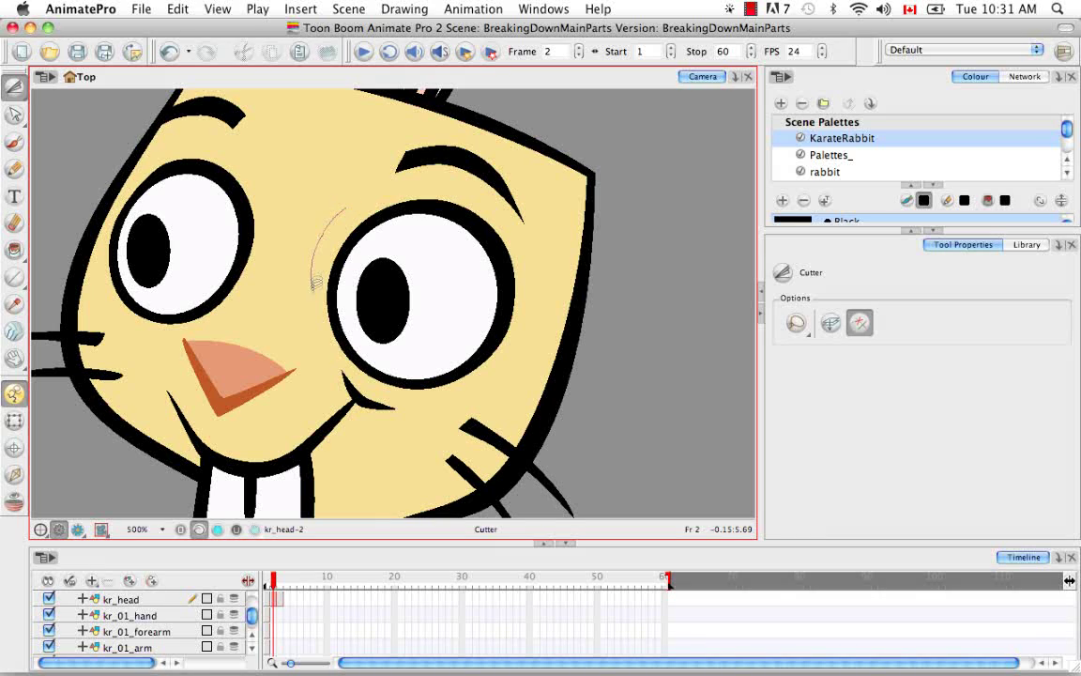
{"action": "mouse_move", "coordinate": [516, 225]}
{"action": "left_mouse_down"}
{"action": "mouse_move", "coordinate": [441, 178]}
{"action": "mouse_move", "coordinate": [341, 212]}
{"action": "left_mouse_up"}
{"action": "key", "text": "super+period"}
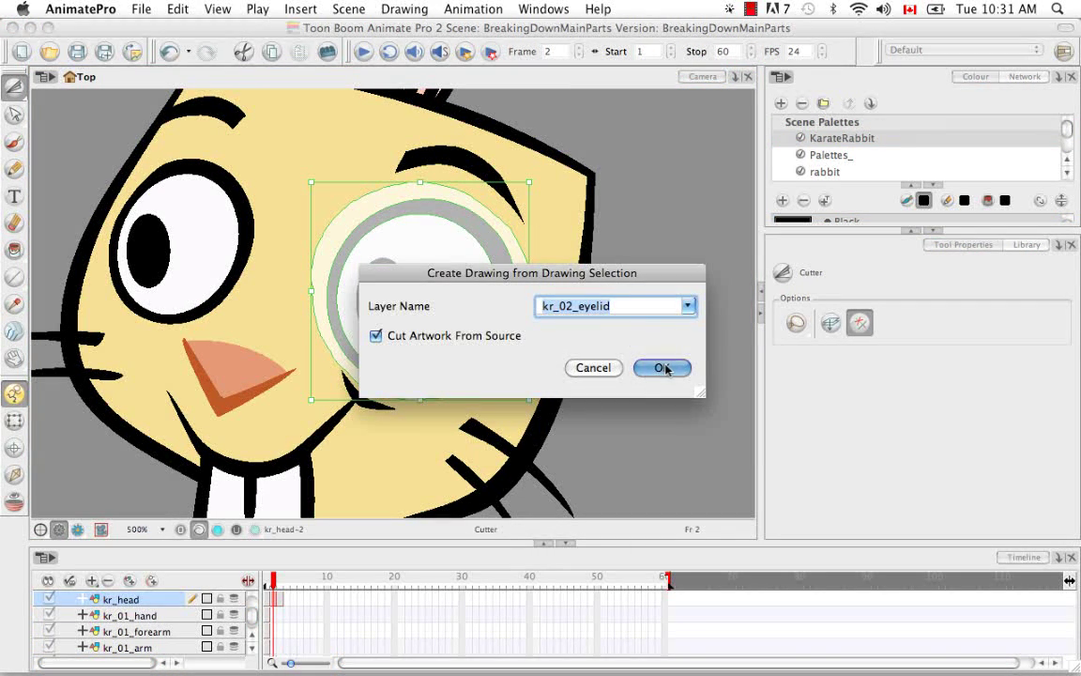
{"action": "left_click", "coordinate": [663, 366]}
{"action": "left_click", "coordinate": [612, 376]}
Show only the kr_02_eyelid layer and ungroup its eye artwork.
{"action": "left_click_drag", "start_coordinate": [250, 622], "coordinate": [251, 619]}
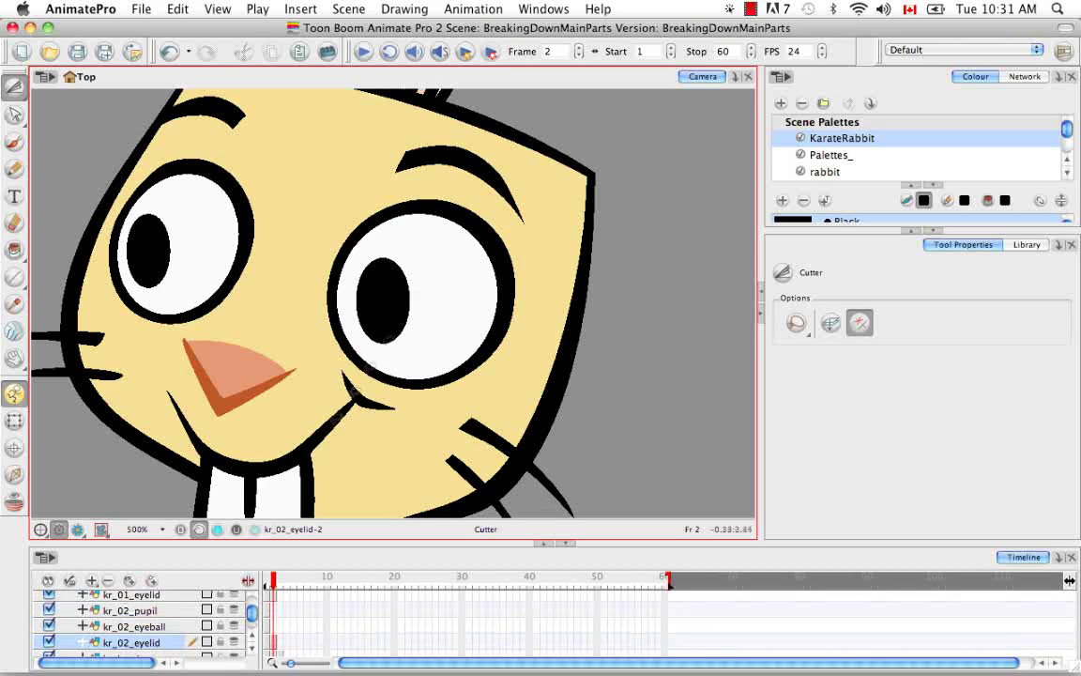
{"action": "left_click", "coordinate": [47, 581]}
{"action": "left_click", "coordinate": [49, 641]}
{"action": "left_click_drag", "start_coordinate": [14, 87], "coordinate": [57, 91]}
{"action": "left_click", "coordinate": [394, 361]}
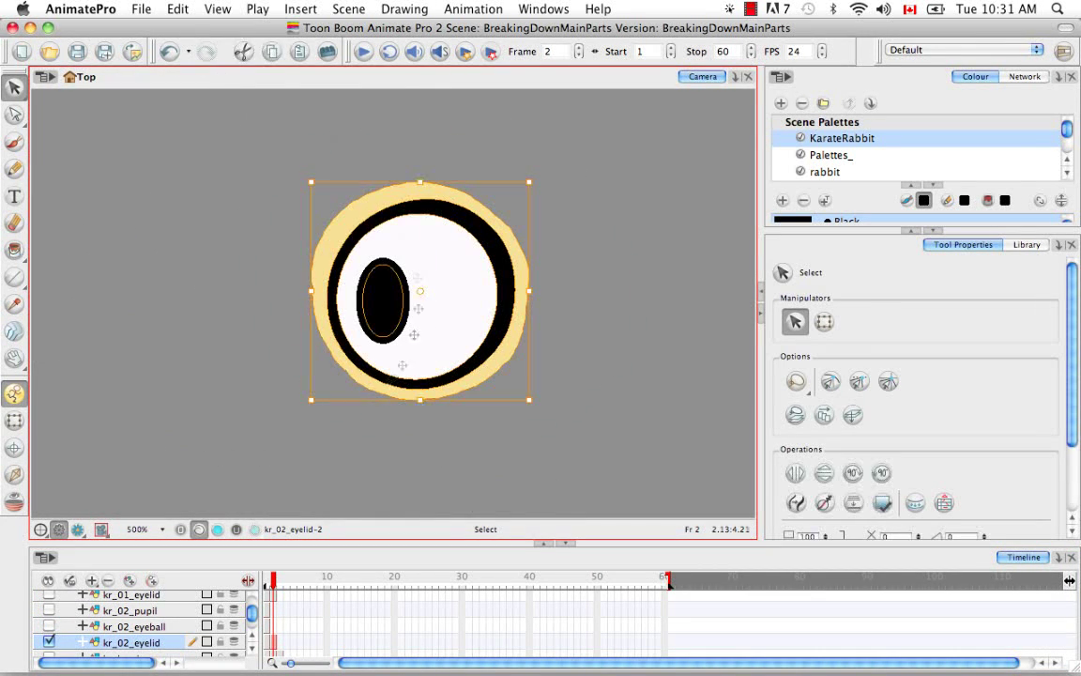
{"action": "left_click", "coordinate": [171, 11]}
{"action": "mouse_move", "coordinate": [249, 405]}
{"action": "left_click", "coordinate": [528, 424]}
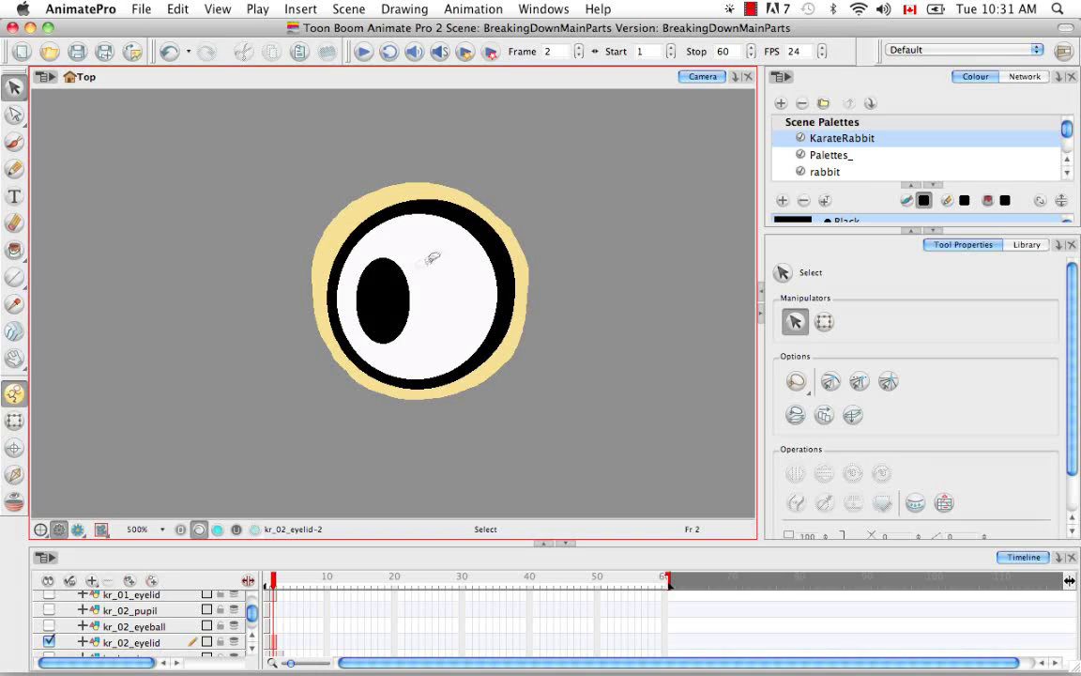
Select the pupil and eye white on kr_02_eyelid, show all layers and create a drawing from them on kr_02_eyeball.
{"action": "left_click", "coordinate": [383, 300]}
{"action": "key", "text": "shift"}
{"action": "left_click", "coordinate": [425, 278], "text": "shift"}
{"action": "left_click", "coordinate": [48, 581]}
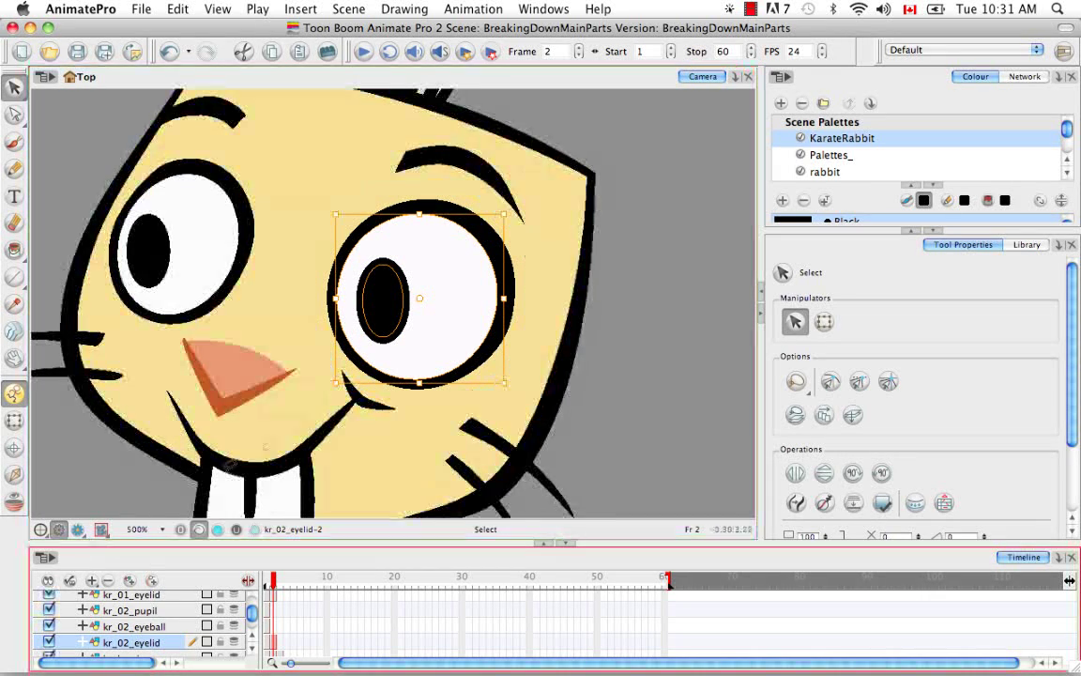
{"action": "key", "text": "super+7"}
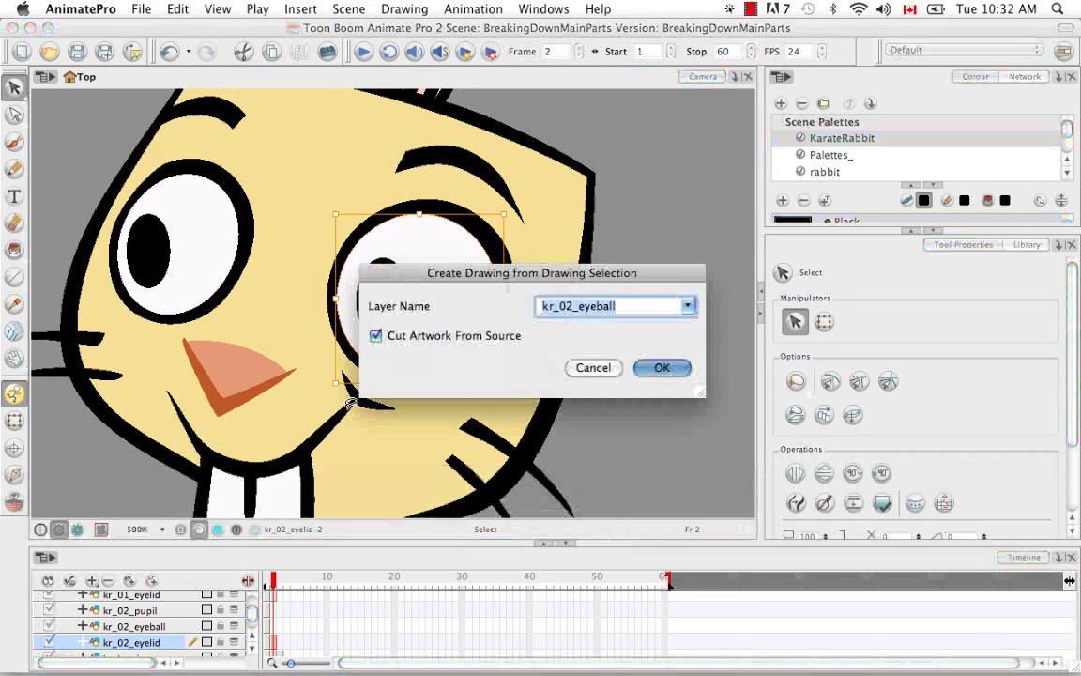
{"action": "left_click", "coordinate": [669, 368]}
Check the isolated kr_02_eyeball layer, select its pupil and create a drawing from it on kr_02_pupil.
{"action": "left_click", "coordinate": [48, 580]}
{"action": "left_click", "coordinate": [49, 626]}
{"action": "left_click", "coordinate": [49, 625]}
{"action": "left_click", "coordinate": [48, 581]}
{"action": "left_click", "coordinate": [612, 372]}
{"action": "left_click", "coordinate": [394, 289]}
{"action": "left_click", "coordinate": [640, 289]}
{"action": "left_click", "coordinate": [398, 294]}
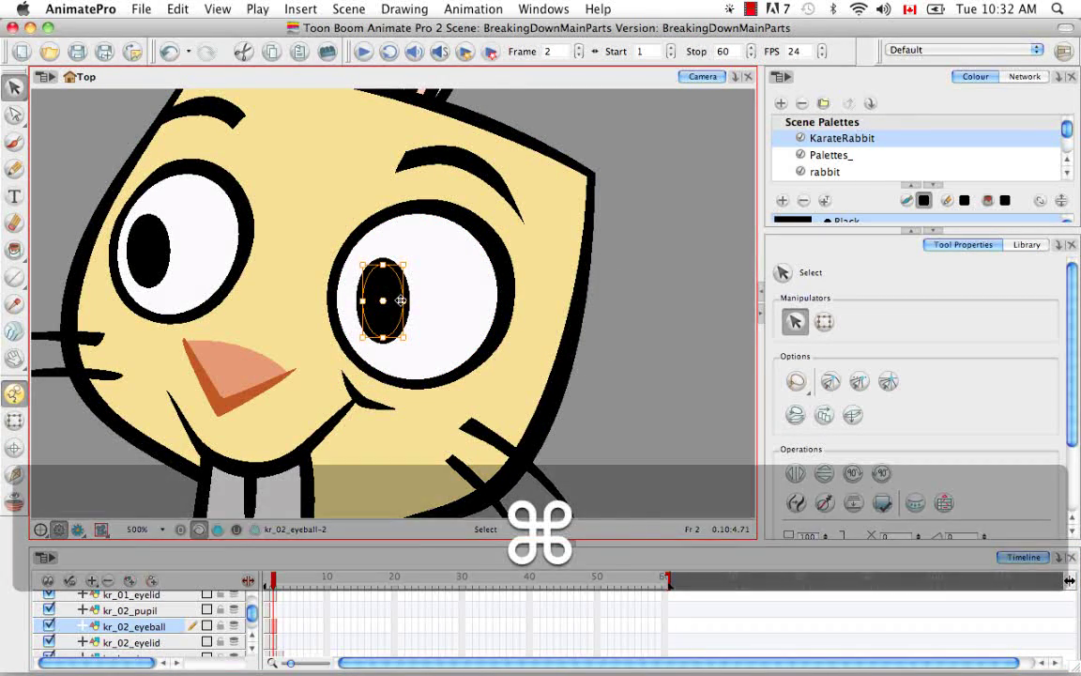
{"action": "key", "text": "F9"}
{"action": "left_click", "coordinate": [654, 366]}
Examine the kr_02_pupil drawing by isolating and toggling its layer, and show all layers again.
{"action": "left_click", "coordinate": [48, 580]}
{"action": "left_click", "coordinate": [50, 610]}
{"action": "left_click", "coordinate": [49, 610]}
{"action": "left_click", "coordinate": [50, 610]}
{"action": "left_click", "coordinate": [380, 302]}
{"action": "left_click", "coordinate": [48, 580]}
{"action": "left_click", "coordinate": [597, 346]}
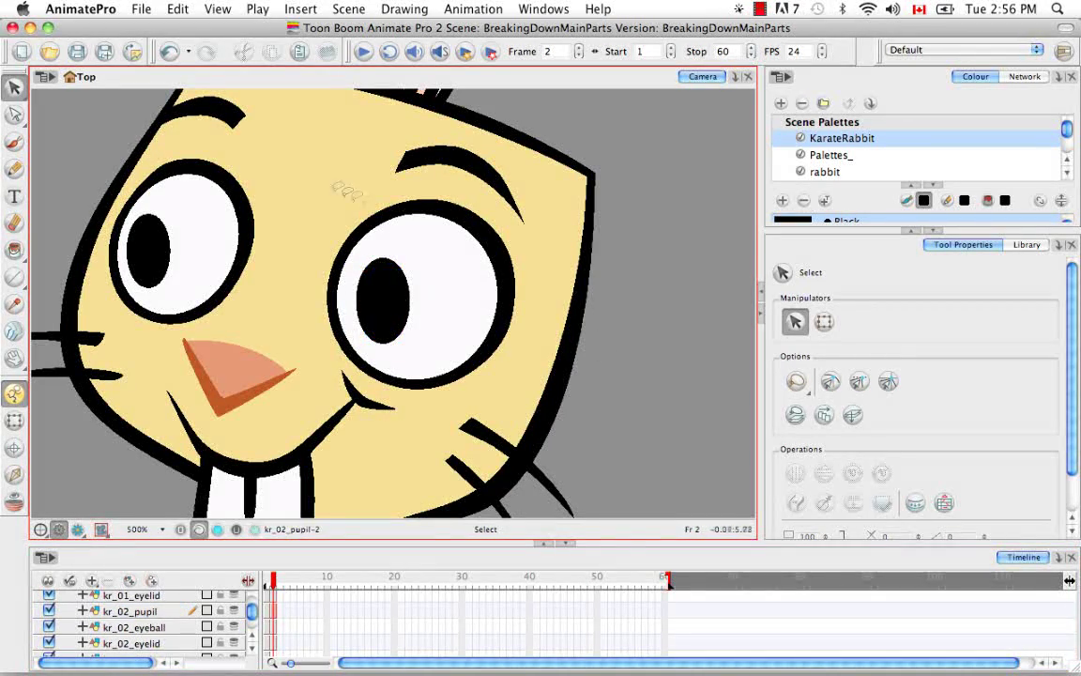
{"action": "key", "text": "space"}
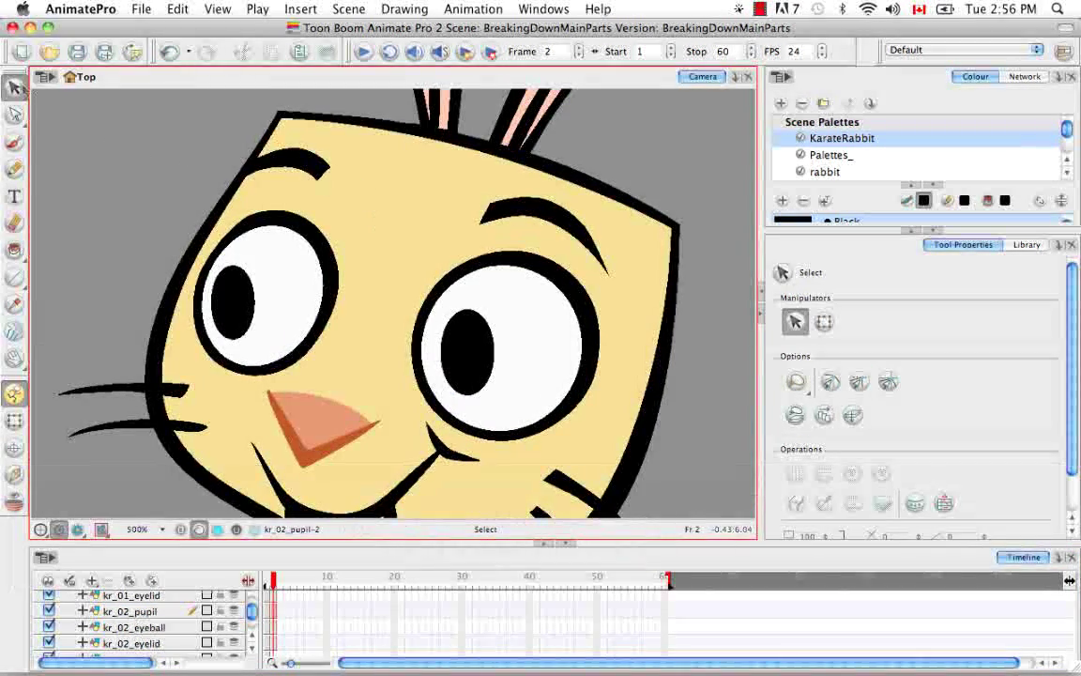
Cut the eyebrow touching the head's outline from kr_head and create a drawing from it on kr_01_eyebrow.
{"action": "key", "text": "alt+t"}
{"action": "left_click_drag", "start_coordinate": [252, 611], "coordinate": [252, 616]}
{"action": "left_click", "coordinate": [122, 614]}
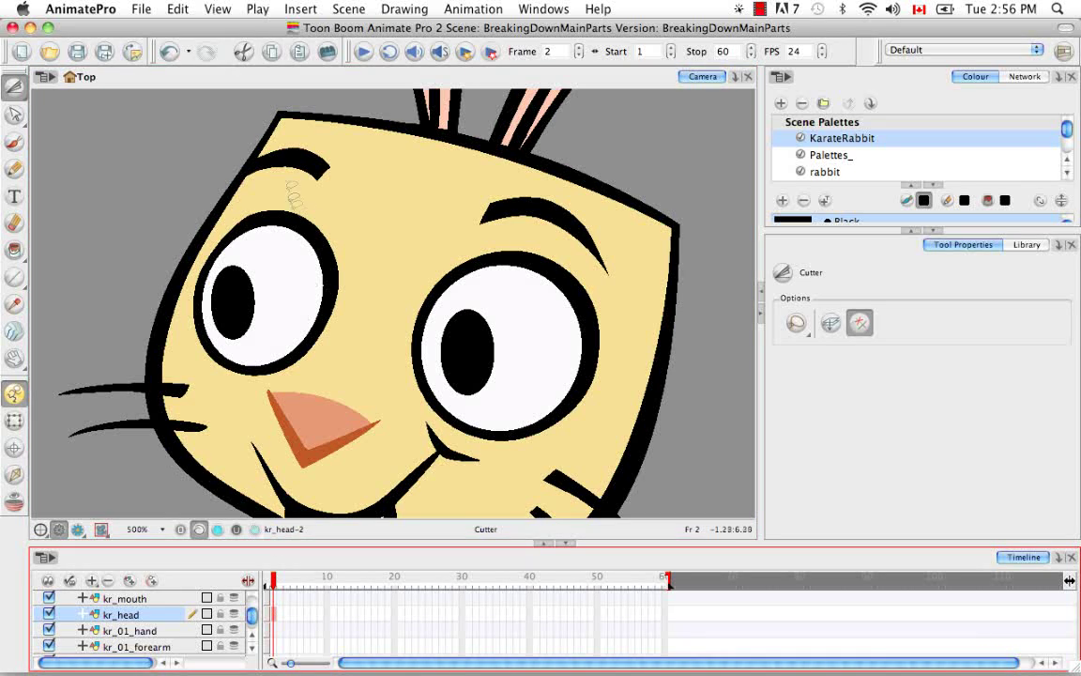
{"action": "left_click_drag", "start_coordinate": [245, 179], "coordinate": [341, 158]}
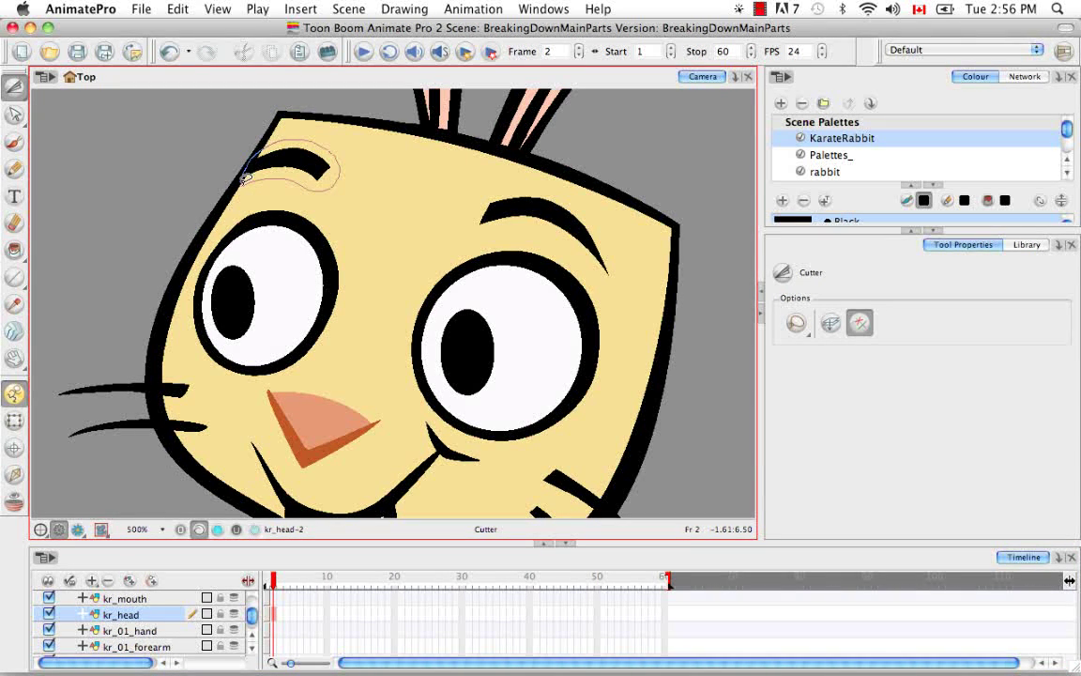
{"action": "left_click_drag", "start_coordinate": [246, 177], "coordinate": [235, 168]}
{"action": "key", "text": "super+F9"}
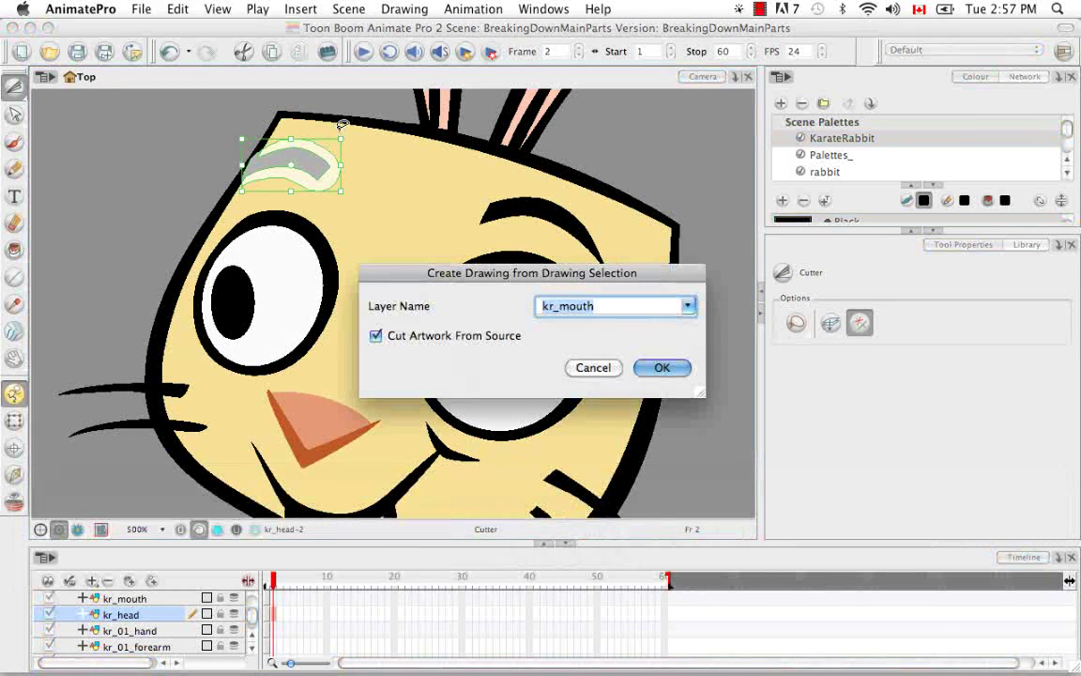
{"action": "left_click", "coordinate": [687, 304]}
{"action": "left_click_drag", "start_coordinate": [692, 430], "coordinate": [695, 368]}
{"action": "left_click", "coordinate": [622, 375]}
{"action": "left_click", "coordinate": [664, 366]}
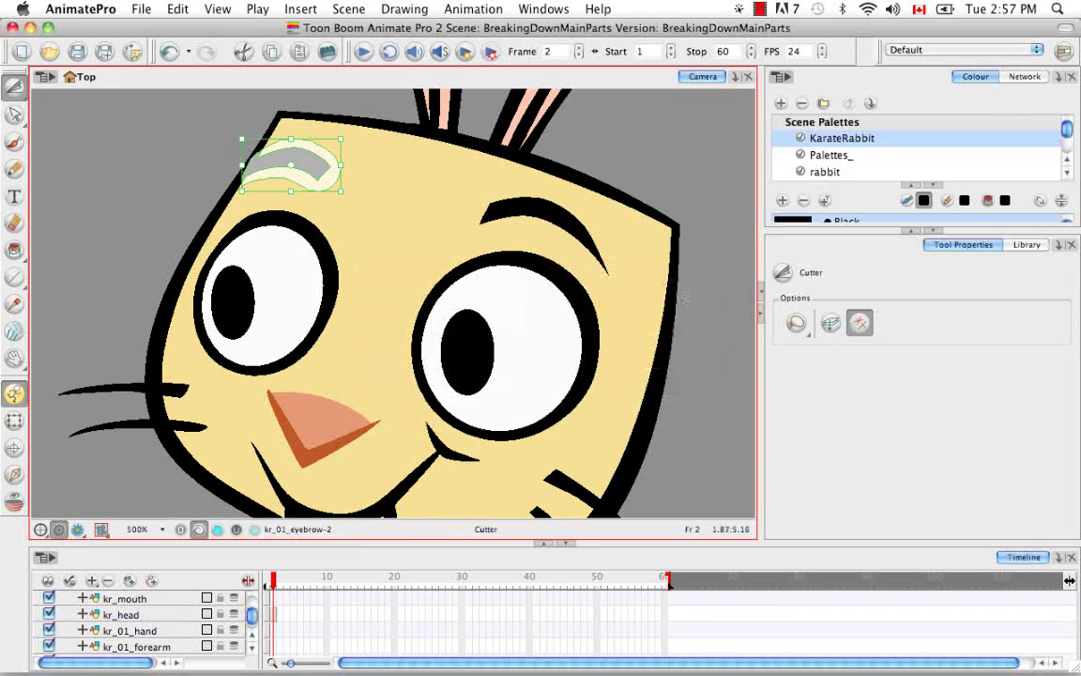
Cut the other eyebrow, above the larger eye, from kr_head and create a drawing from it on kr_02_eyebrow.
{"action": "mouse_move", "coordinate": [488, 193]}
{"action": "left_mouse_down"}
{"action": "mouse_move", "coordinate": [466, 230]}
{"action": "mouse_move", "coordinate": [494, 230]}
{"action": "mouse_move", "coordinate": [467, 232]}
{"action": "mouse_move", "coordinate": [564, 249]}
{"action": "left_mouse_up"}
{"action": "left_click", "coordinate": [216, 611]}
{"action": "left_click_drag", "start_coordinate": [592, 200], "coordinate": [461, 266]}
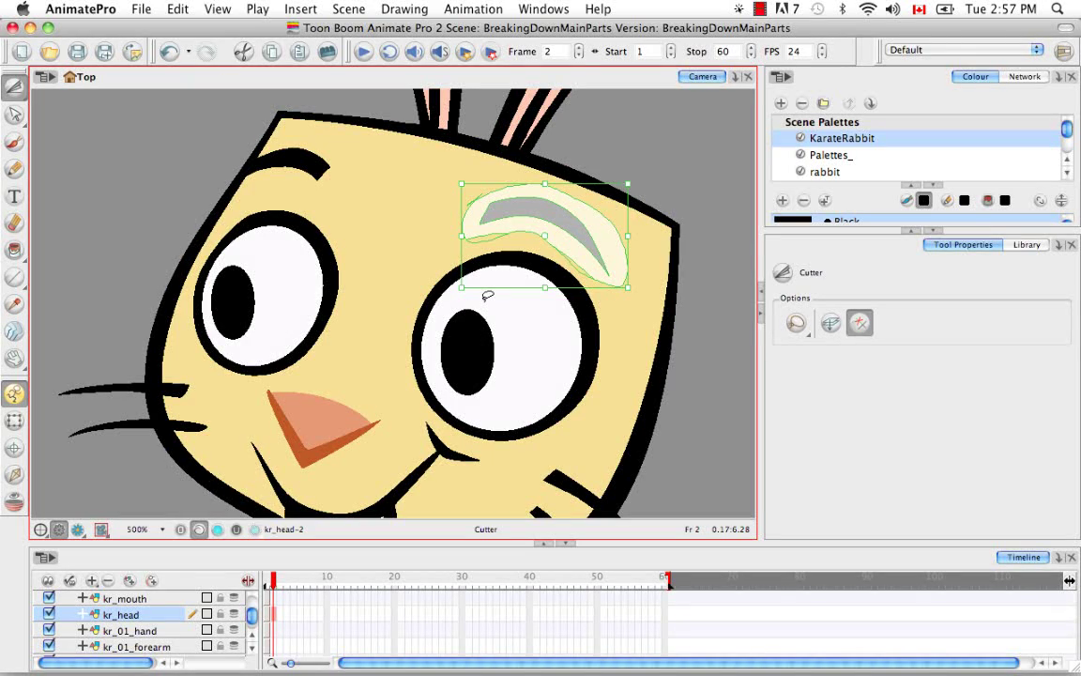
{"action": "key", "text": "super+F9"}
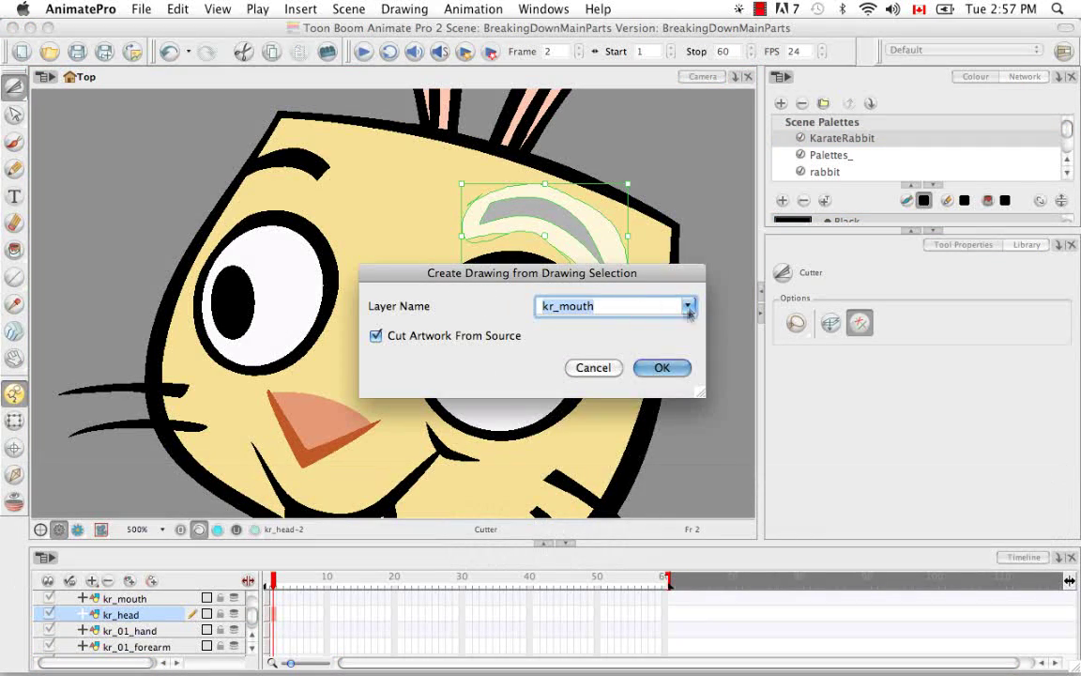
{"action": "left_click", "coordinate": [687, 306]}
{"action": "left_click_drag", "start_coordinate": [688, 431], "coordinate": [691, 411]}
{"action": "left_click", "coordinate": [579, 324]}
{"action": "left_click", "coordinate": [656, 367]}
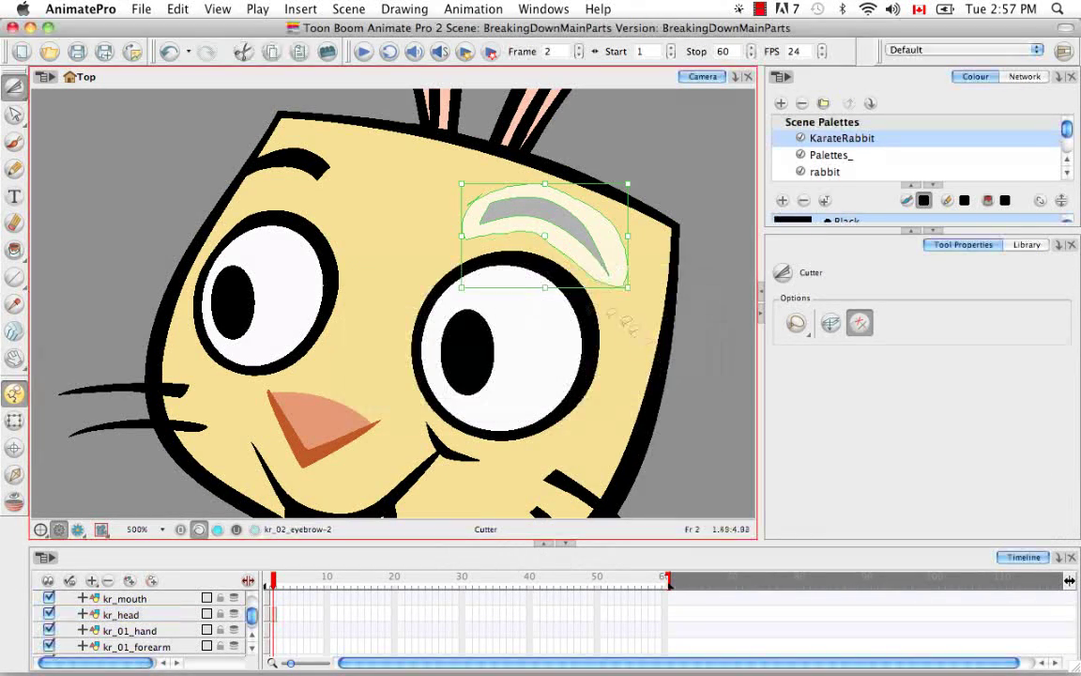
Cut the nose from kr_head and create a drawing from it on kr_nose.
{"action": "key", "text": "space"}
{"action": "mouse_move", "coordinate": [362, 373]}
{"action": "left_mouse_down"}
{"action": "mouse_move", "coordinate": [296, 305]}
{"action": "mouse_move", "coordinate": [337, 387]}
{"action": "mouse_move", "coordinate": [426, 334]}
{"action": "mouse_move", "coordinate": [359, 280]}
{"action": "left_mouse_up"}
{"action": "left_click", "coordinate": [274, 614]}
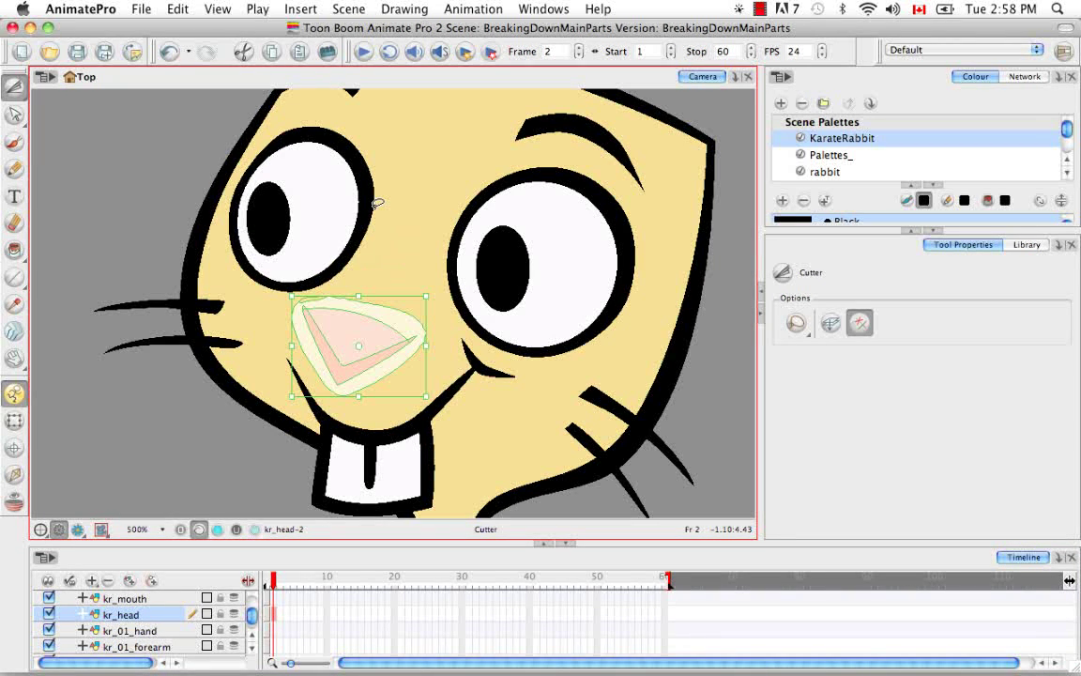
{"action": "key", "text": "super+F11"}
{"action": "left_click", "coordinate": [688, 306]}
{"action": "left_click", "coordinate": [600, 453]}
{"action": "left_click", "coordinate": [661, 368]}
Cut the mouth and teeth from kr_head, create a drawing from them on kr_mouth and select the kr_02_eyebrow layer.
{"action": "mouse_move", "coordinate": [278, 366]}
{"action": "left_mouse_down"}
{"action": "mouse_move", "coordinate": [368, 321]}
{"action": "mouse_move", "coordinate": [337, 332]}
{"action": "mouse_move", "coordinate": [244, 295]}
{"action": "mouse_move", "coordinate": [251, 265]}
{"action": "mouse_move", "coordinate": [297, 312]}
{"action": "mouse_move", "coordinate": [392, 290]}
{"action": "left_mouse_up"}
{"action": "left_click", "coordinate": [274, 616]}
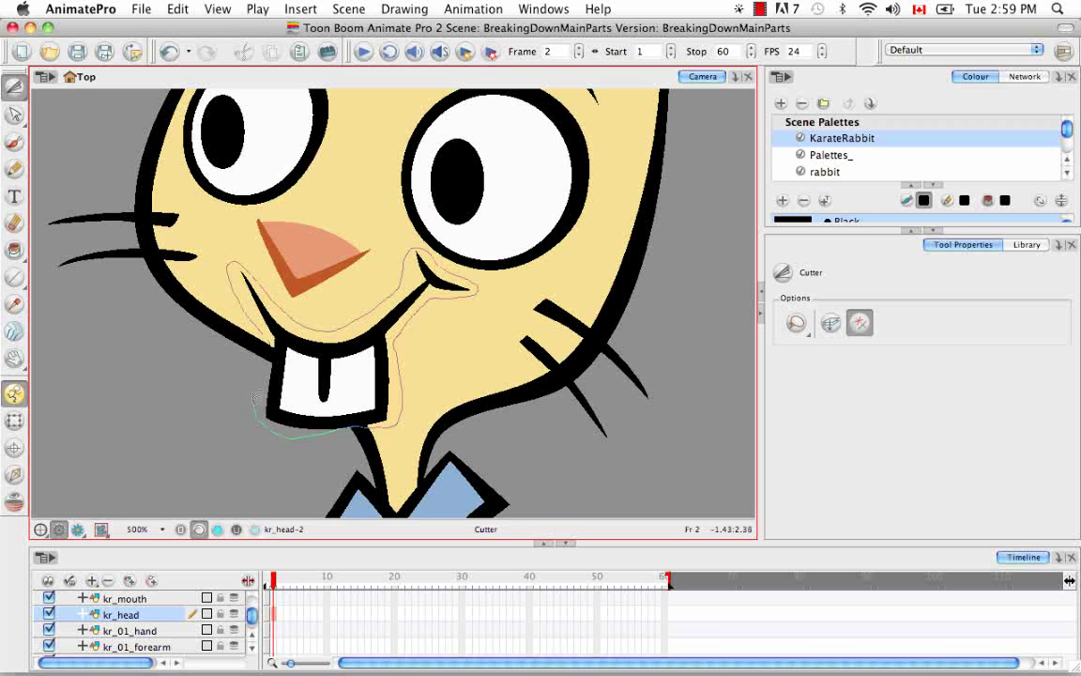
{"action": "left_click_drag", "start_coordinate": [276, 357], "coordinate": [277, 338]}
{"action": "key", "text": "super+/"}
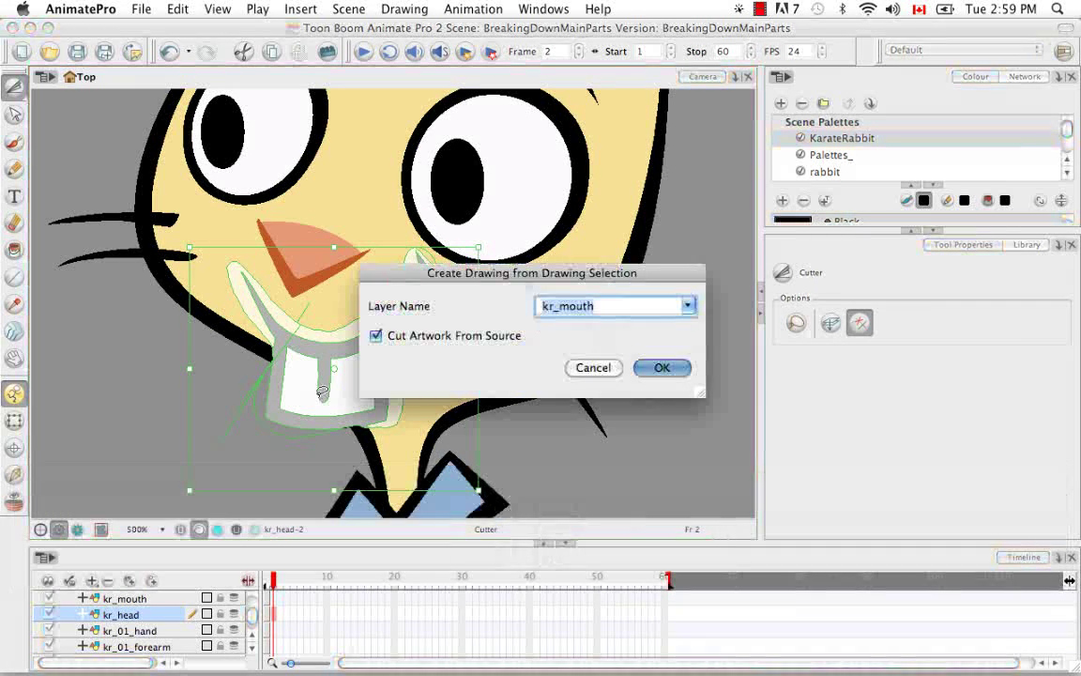
{"action": "left_click", "coordinate": [661, 368]}
{"action": "scroll", "coordinate": [246, 627], "scroll_direction": "up", "scroll_amount": 3}
{"action": "left_click", "coordinate": [131, 598]}
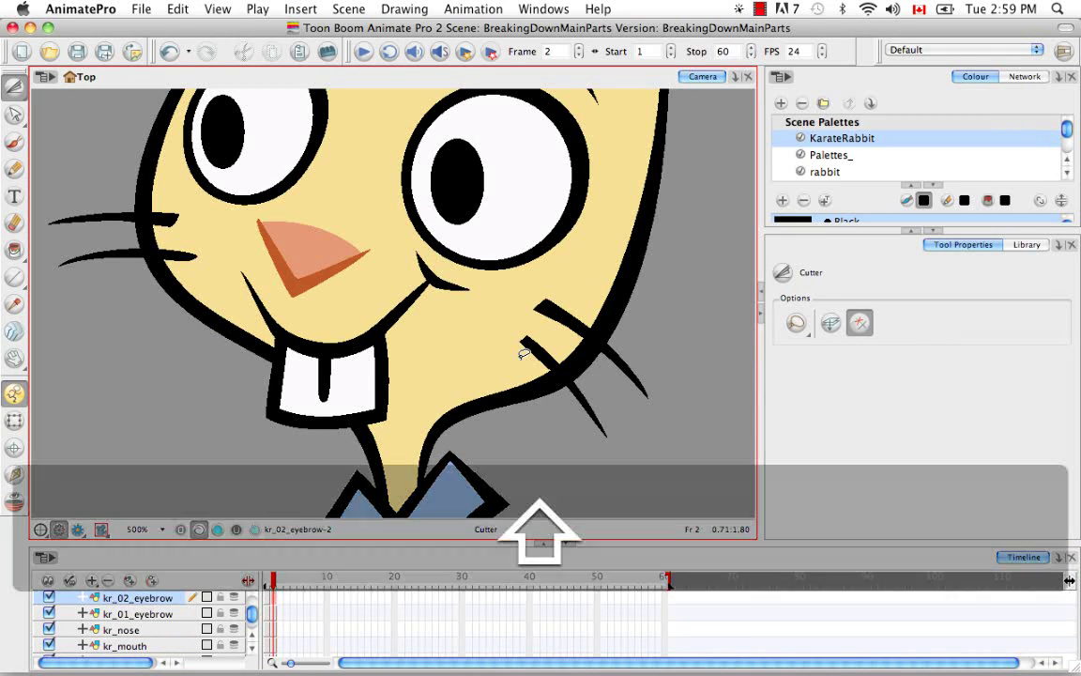
{"action": "key", "text": "shift+m"}
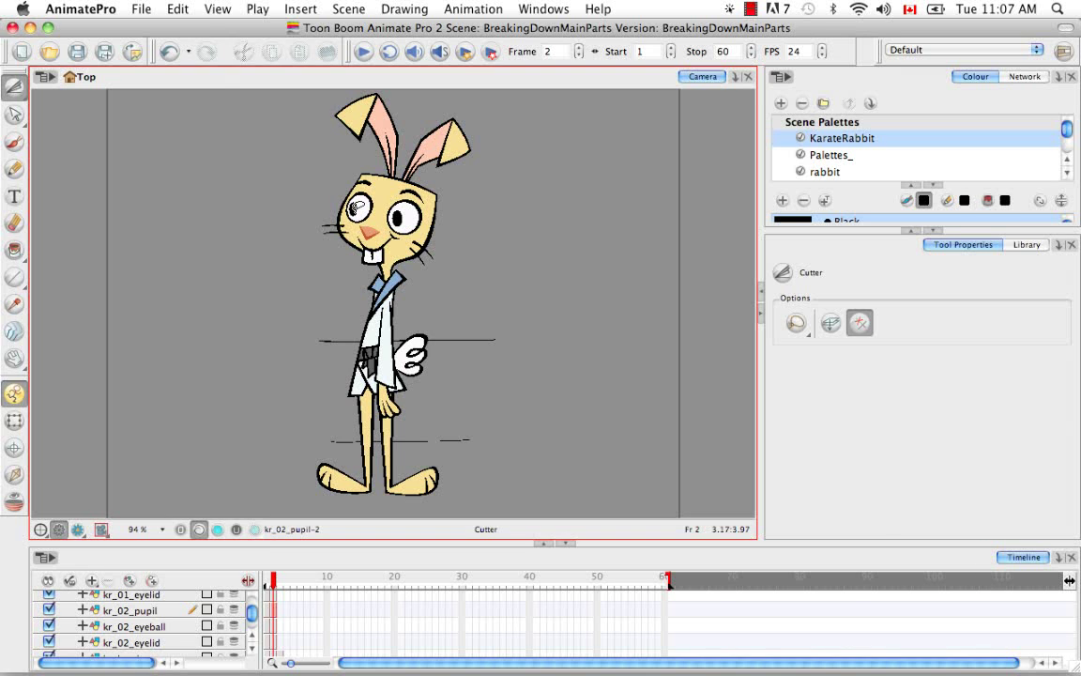
{"action": "left_click", "coordinate": [178, 10]}
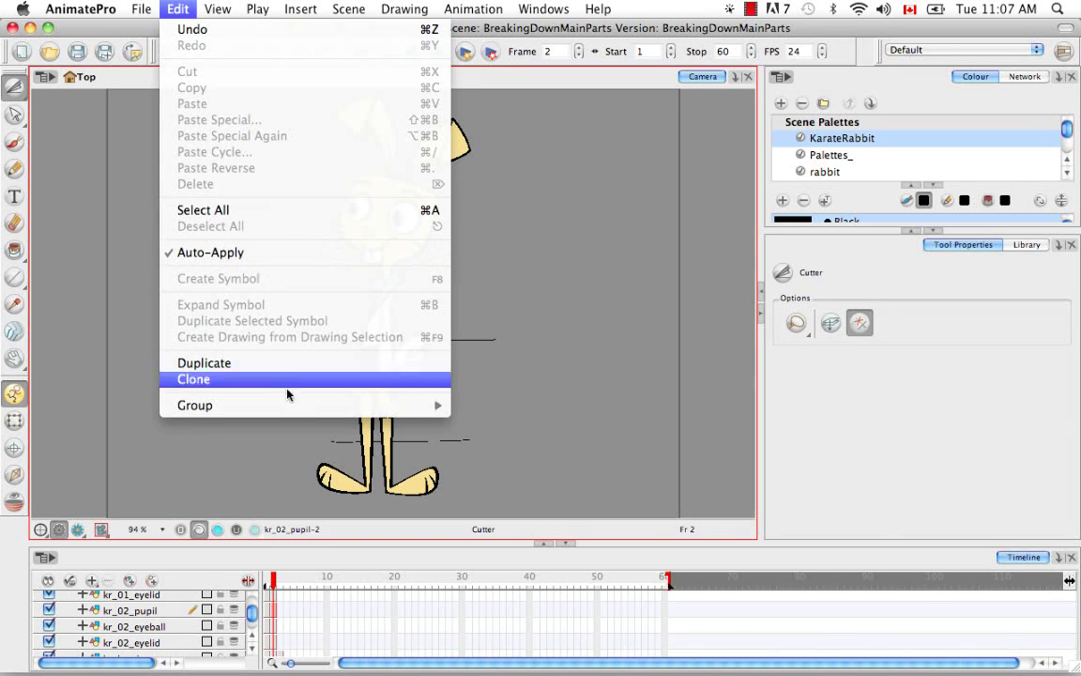
{"action": "mouse_move", "coordinate": [300, 405]}
{"action": "left_click", "coordinate": [509, 305]}
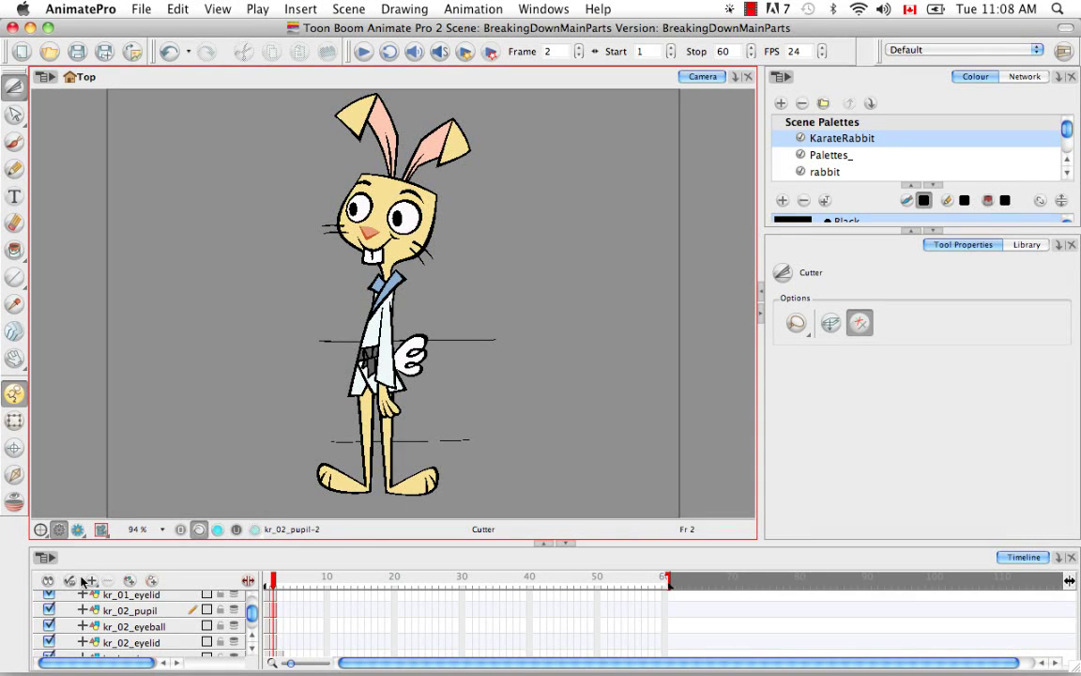
Hide all layers and show only kr_02_pupil to check its artwork in isolation.
{"action": "left_click", "coordinate": [49, 581]}
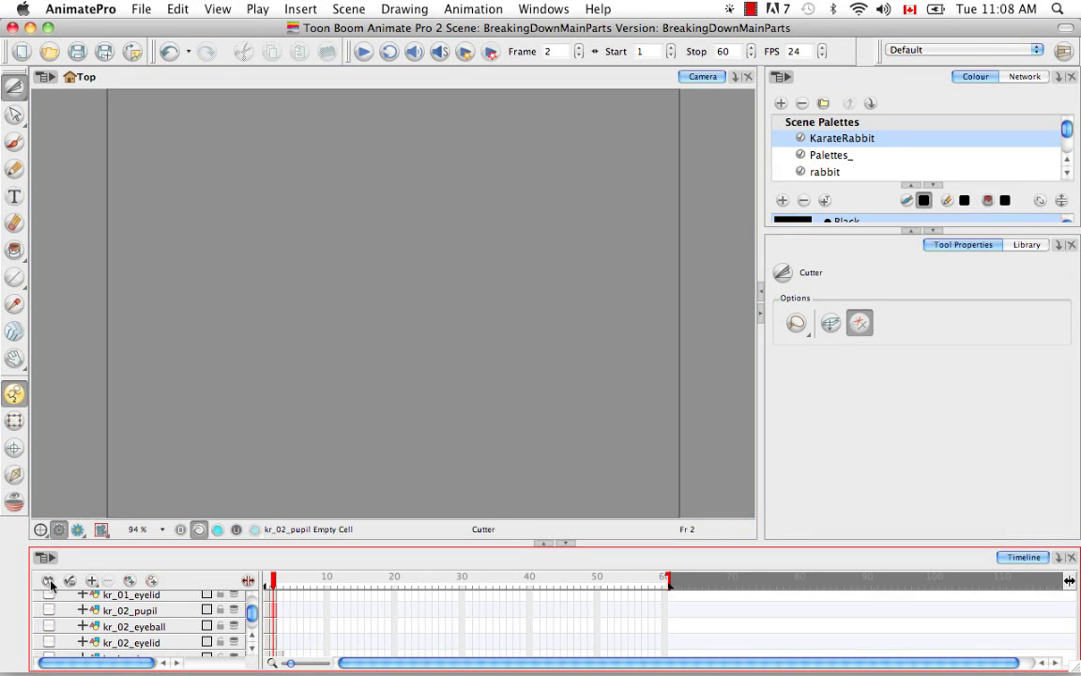
{"action": "left_click", "coordinate": [50, 610]}
{"action": "left_click", "coordinate": [50, 610]}
{"action": "left_click", "coordinate": [49, 610]}
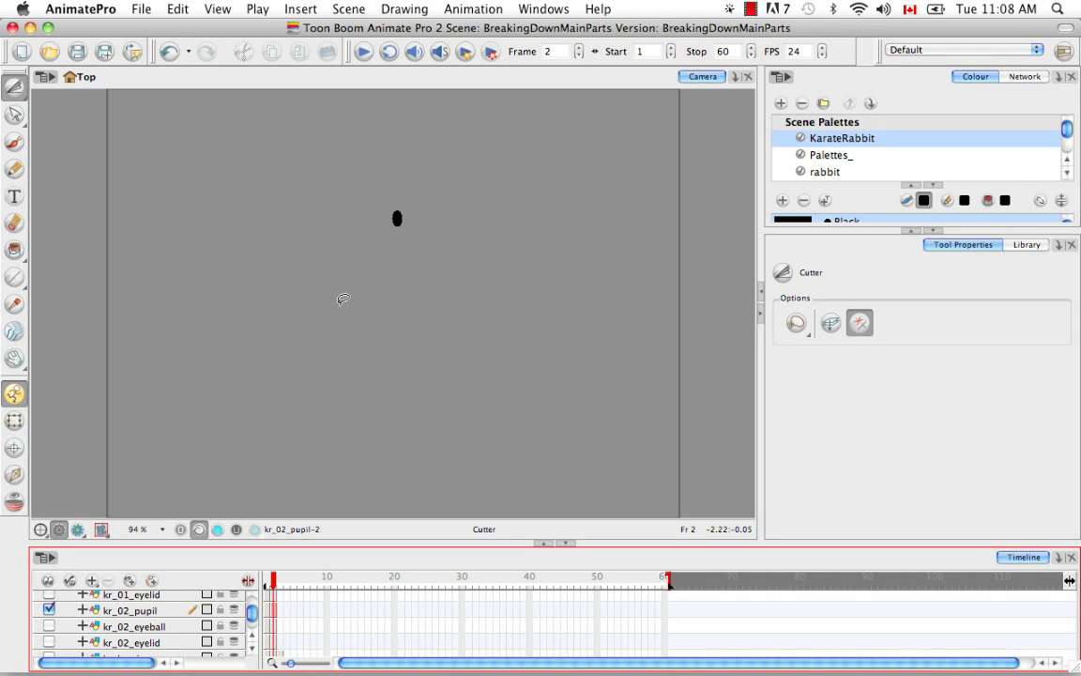
Select the isolated pupil, check the target layers offered for creating a drawing, cancel and show all layers again.
{"action": "mouse_move", "coordinate": [447, 188]}
{"action": "left_mouse_down"}
{"action": "mouse_move", "coordinate": [393, 266]}
{"action": "mouse_move", "coordinate": [418, 192]}
{"action": "left_mouse_up"}
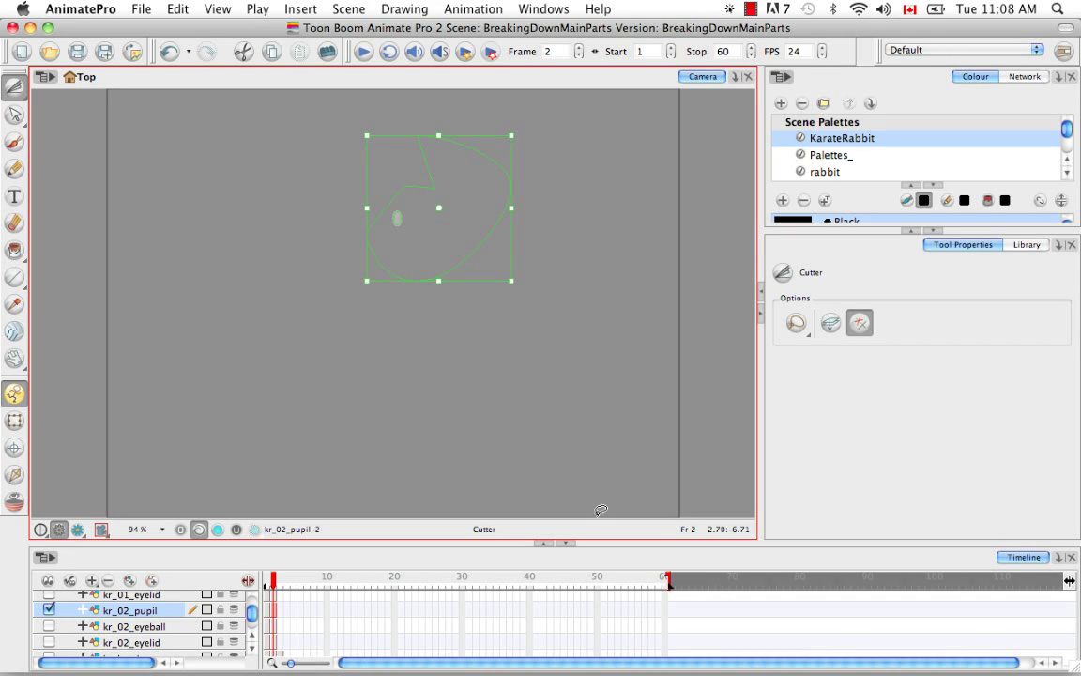
{"action": "key", "text": "F11"}
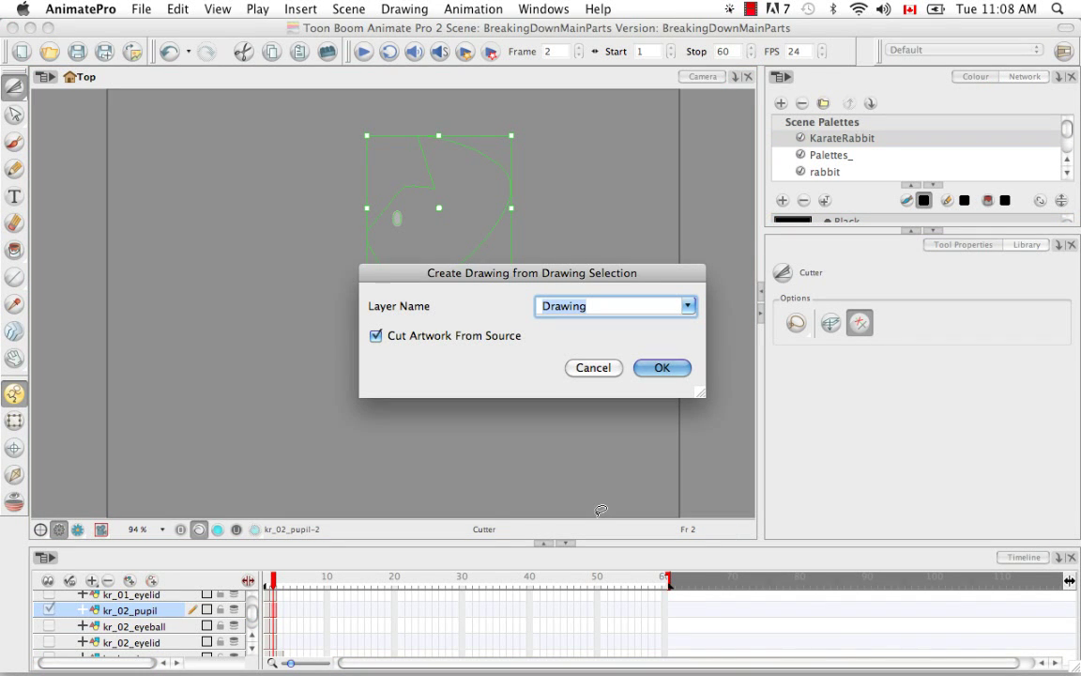
{"action": "left_click", "coordinate": [688, 306]}
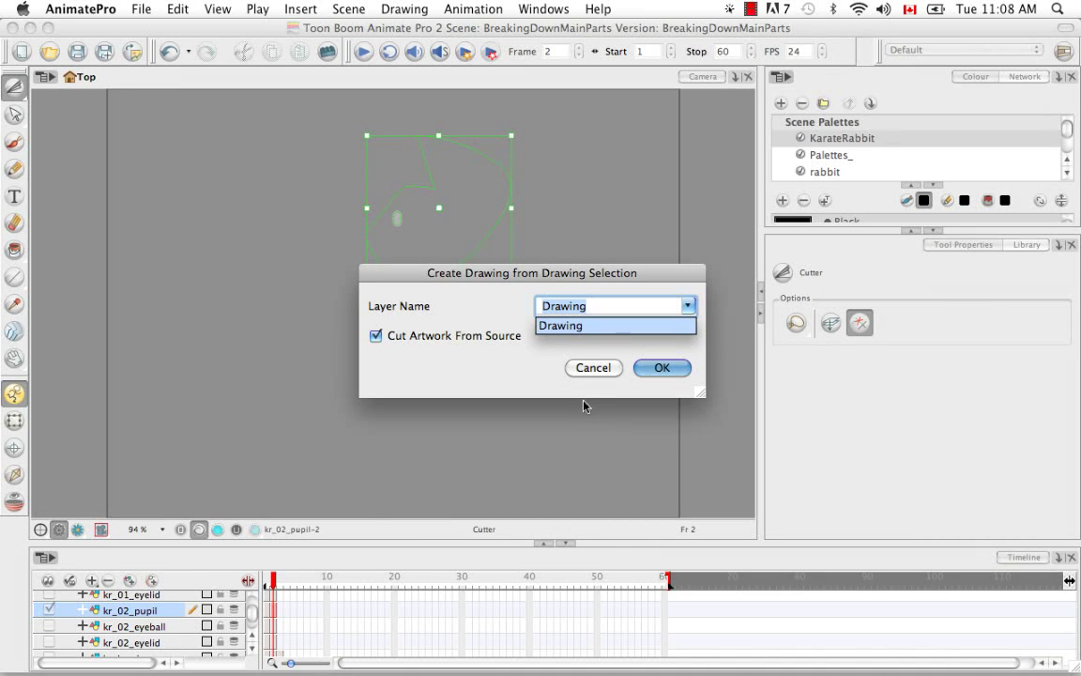
{"action": "left_click", "coordinate": [634, 380]}
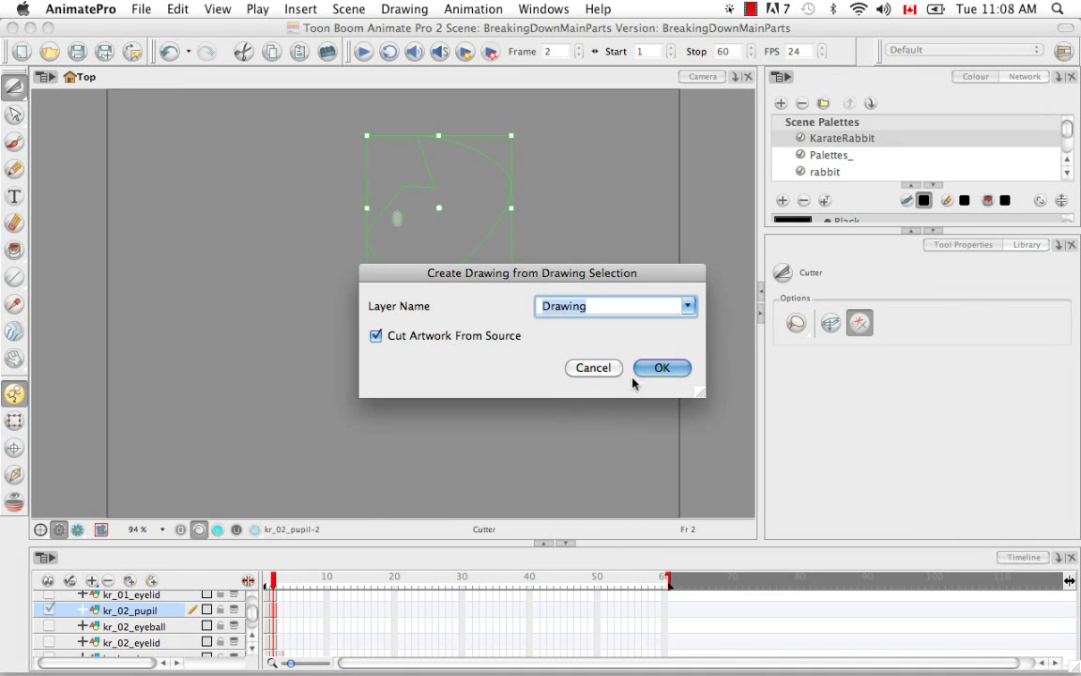
{"action": "left_click", "coordinate": [583, 368]}
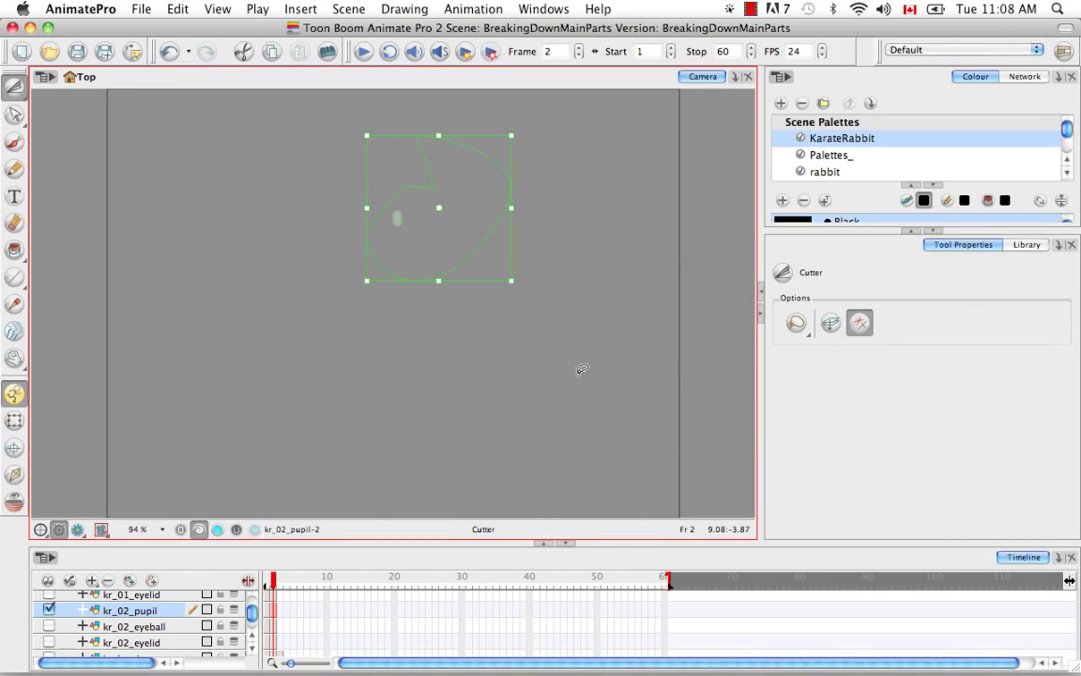
{"action": "left_click", "coordinate": [409, 363]}
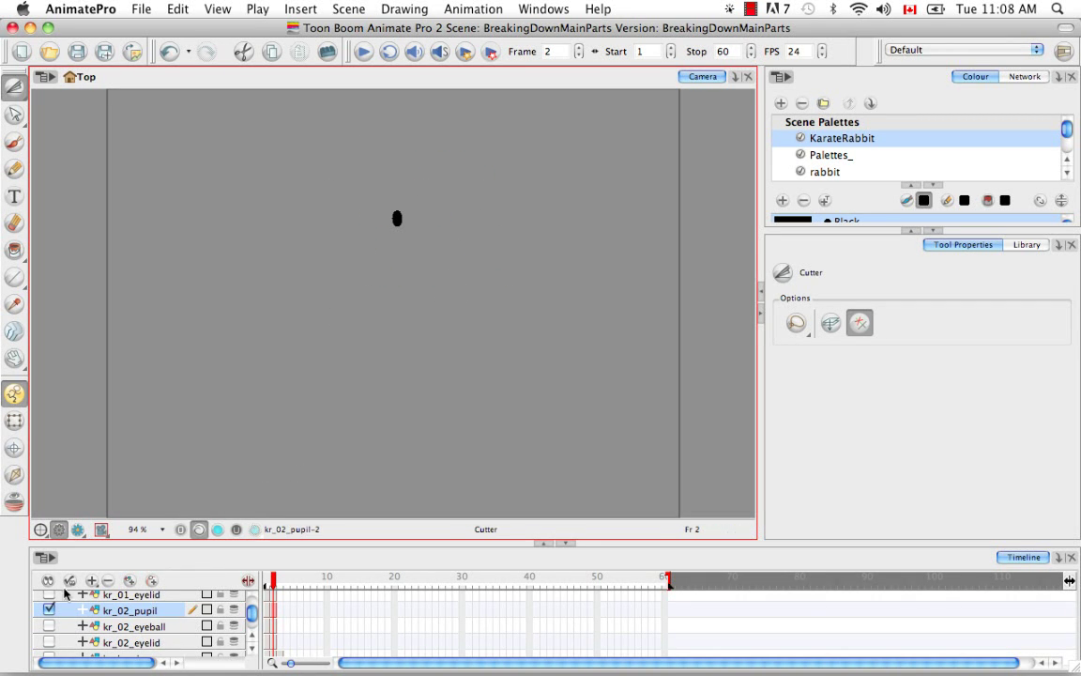
{"action": "left_click", "coordinate": [46, 583]}
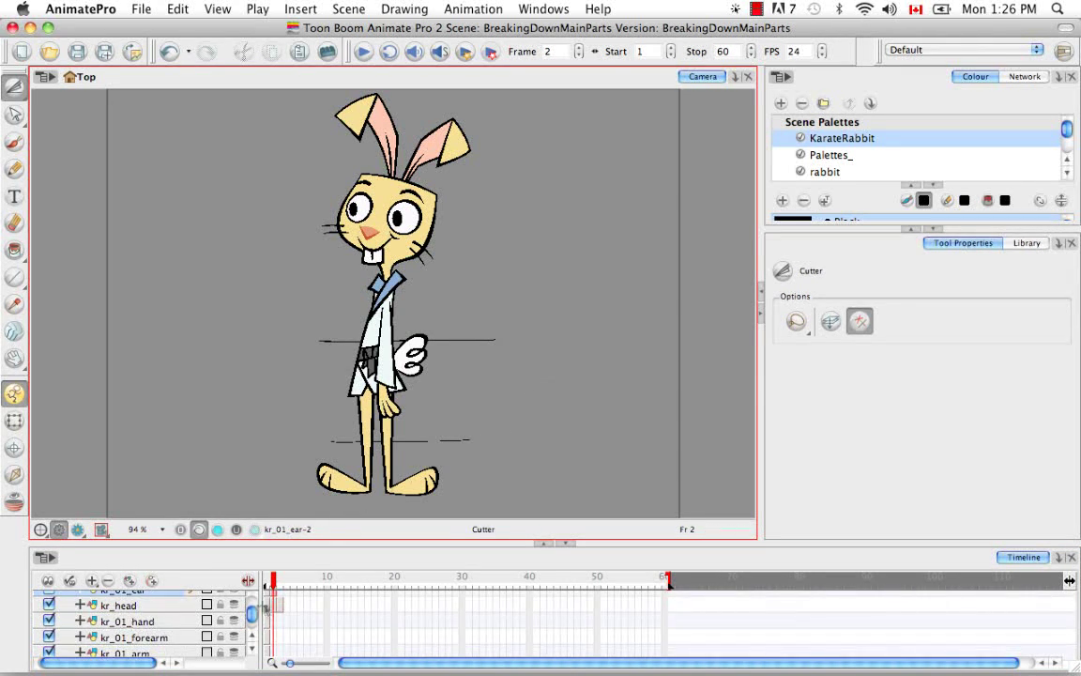
Cut the tail from the kr_body drawing at frame 3 and create a drawing from it on kr_tail.
{"action": "scroll", "coordinate": [250, 615], "scroll_direction": "down", "scroll_amount": 3}
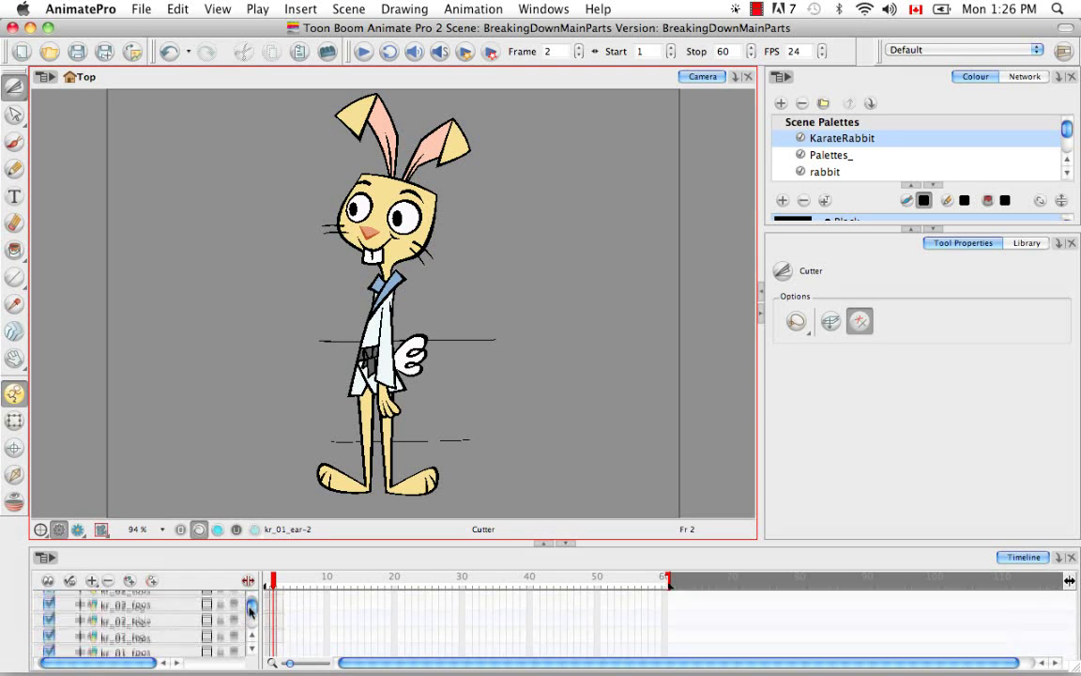
{"action": "scroll", "coordinate": [251, 617], "scroll_direction": "up", "scroll_amount": 3}
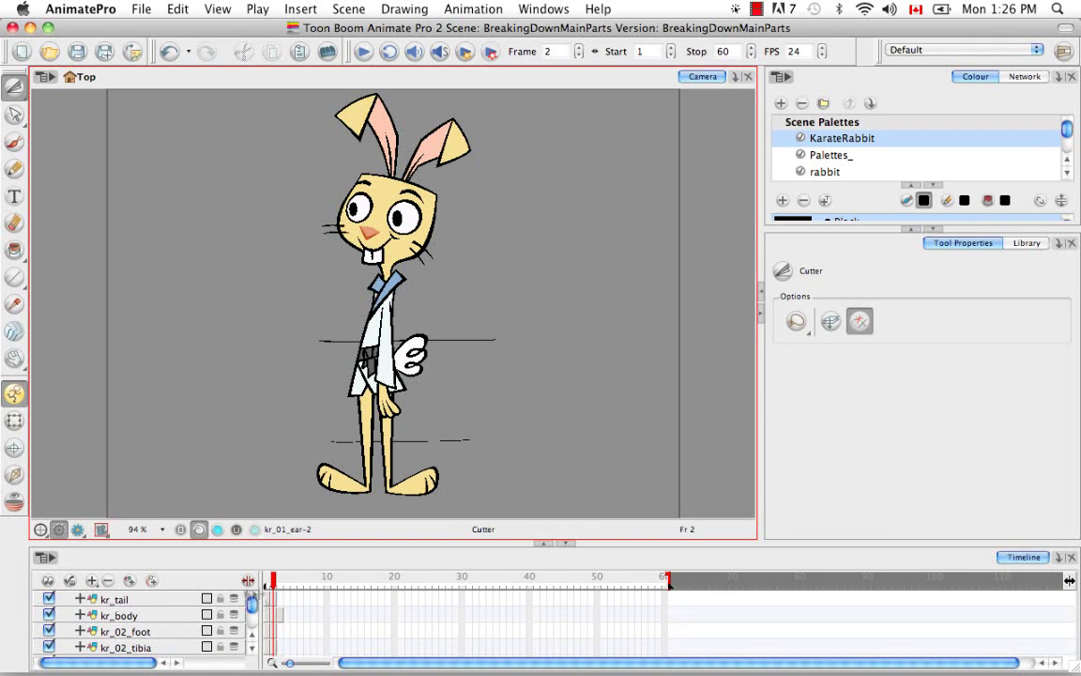
{"action": "left_click", "coordinate": [278, 615]}
{"action": "key", "text": "super+equal"}
{"action": "key", "text": "super+equal"}
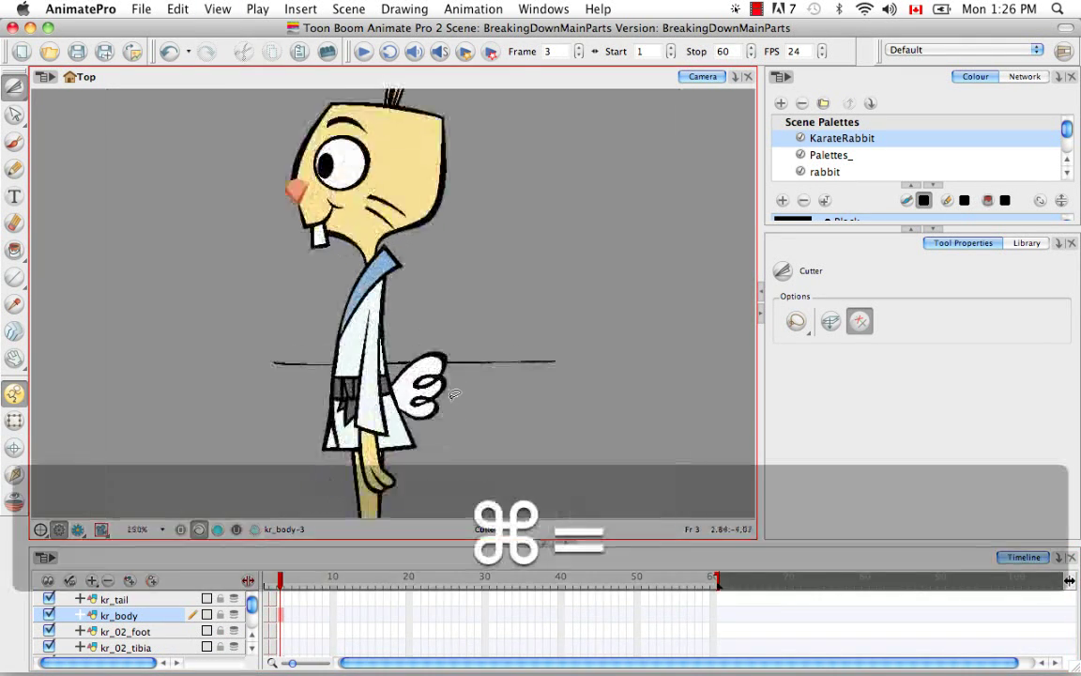
{"action": "key", "text": "super+equal"}
{"action": "key", "text": "super+equal"}
{"action": "key", "text": "space"}
{"action": "mouse_move", "coordinate": [456, 394]}
{"action": "left_mouse_down"}
{"action": "mouse_move", "coordinate": [509, 247]}
{"action": "mouse_move", "coordinate": [577, 284]}
{"action": "left_mouse_up"}
{"action": "key", "text": "super+j"}
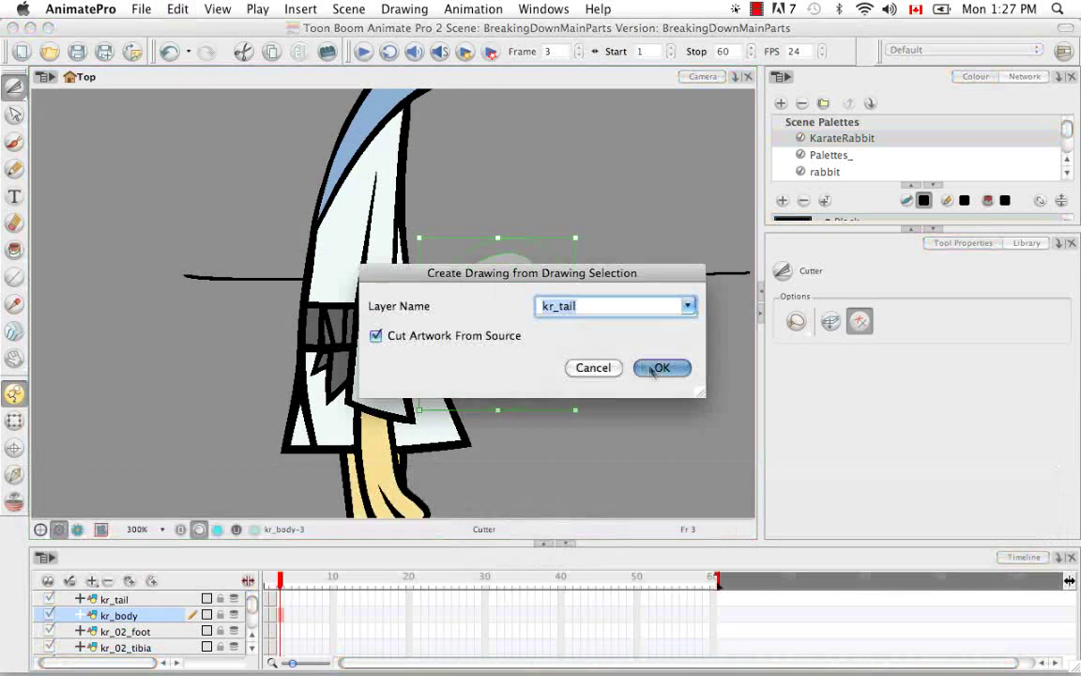
{"action": "left_click", "coordinate": [658, 366]}
Cut the leg below the knee line, including the foot, from kr_02_leg at frame 3 onto kr_02_tibia using a Marquee selection.
{"action": "left_click_drag", "start_coordinate": [252, 605], "coordinate": [252, 608]}
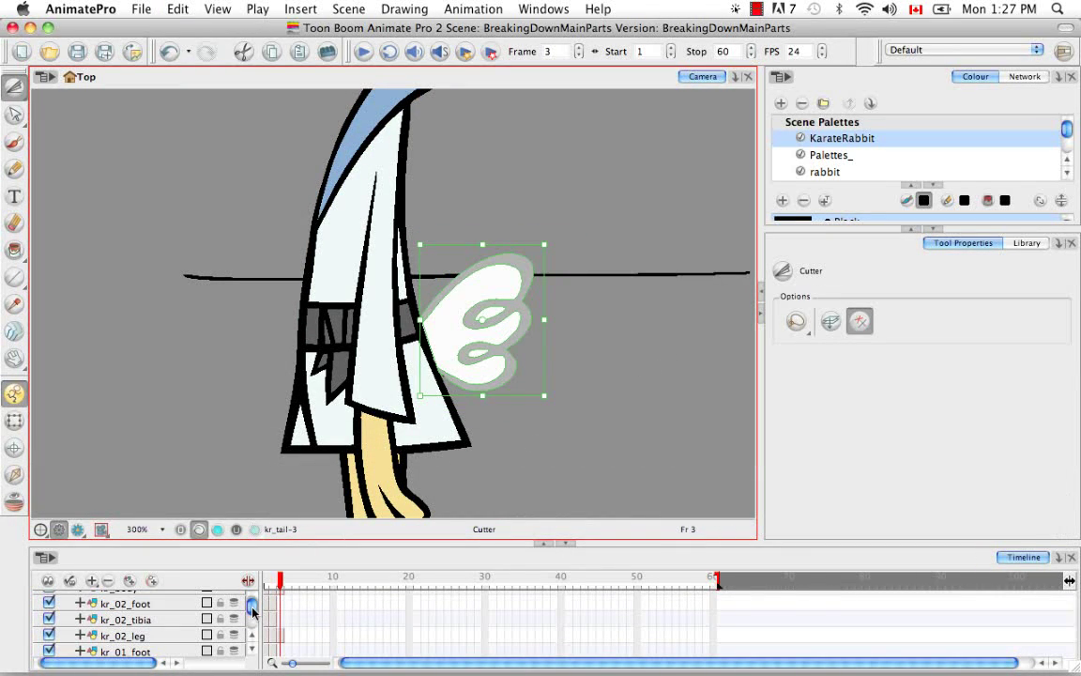
{"action": "left_click", "coordinate": [278, 634]}
{"action": "key", "text": "space"}
{"action": "left_click_drag", "start_coordinate": [416, 459], "coordinate": [435, 301]}
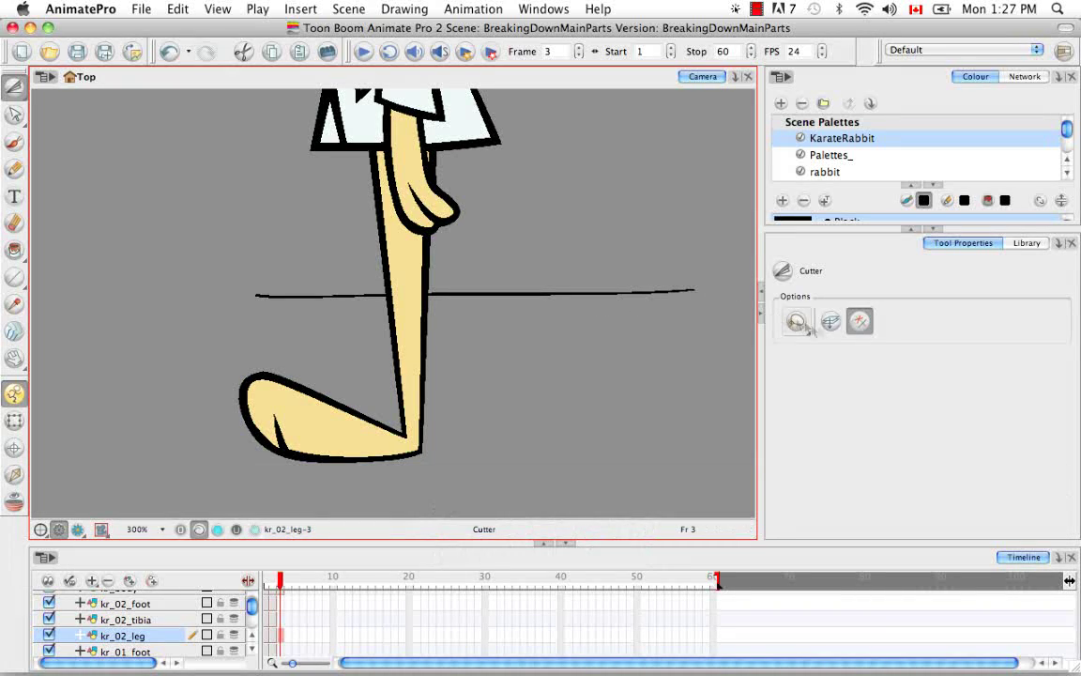
{"action": "left_click_drag", "start_coordinate": [219, 486], "coordinate": [500, 294]}
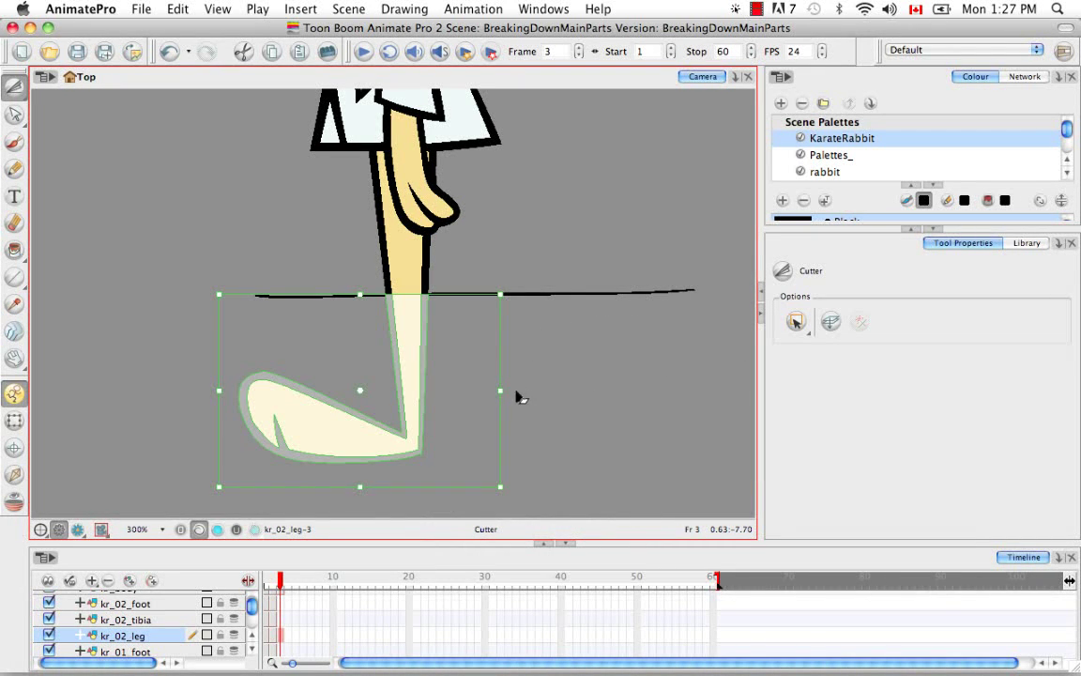
{"action": "key", "text": "super+F9"}
{"action": "left_click", "coordinate": [657, 367]}
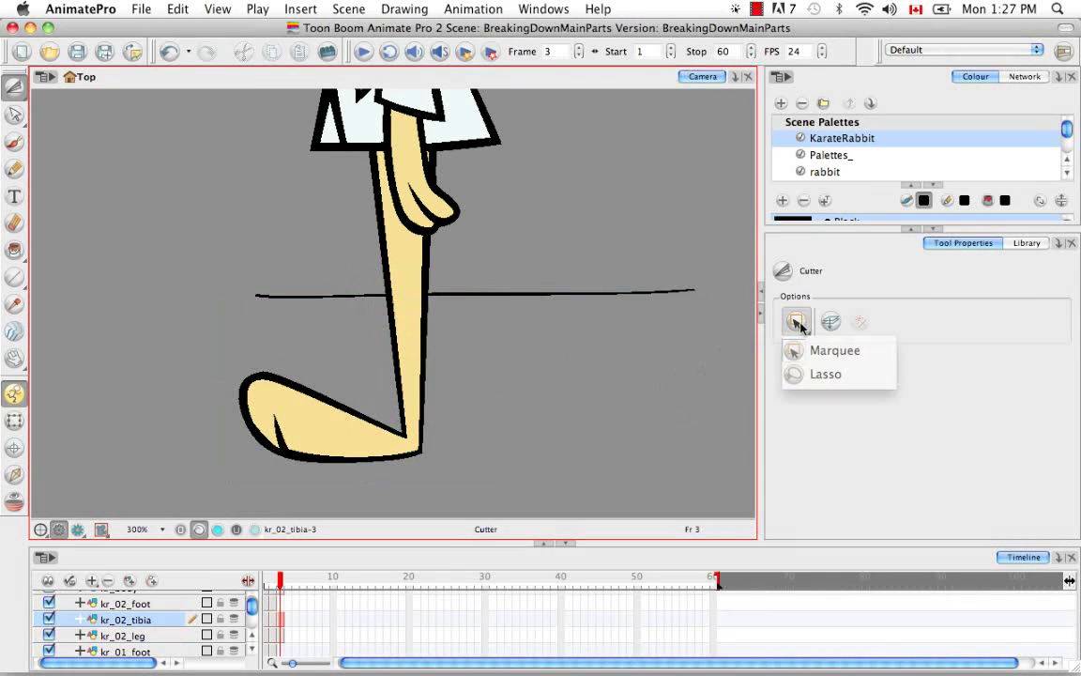
Cut the foot from kr_02_tibia with a Lasso selection and create a drawing from it on kr_02_foot.
{"action": "left_click", "coordinate": [859, 320]}
{"action": "mouse_move", "coordinate": [385, 408]}
{"action": "left_mouse_down"}
{"action": "mouse_move", "coordinate": [223, 325]}
{"action": "mouse_move", "coordinate": [412, 513]}
{"action": "mouse_move", "coordinate": [429, 439]}
{"action": "left_mouse_up"}
{"action": "key", "text": "super+F9"}
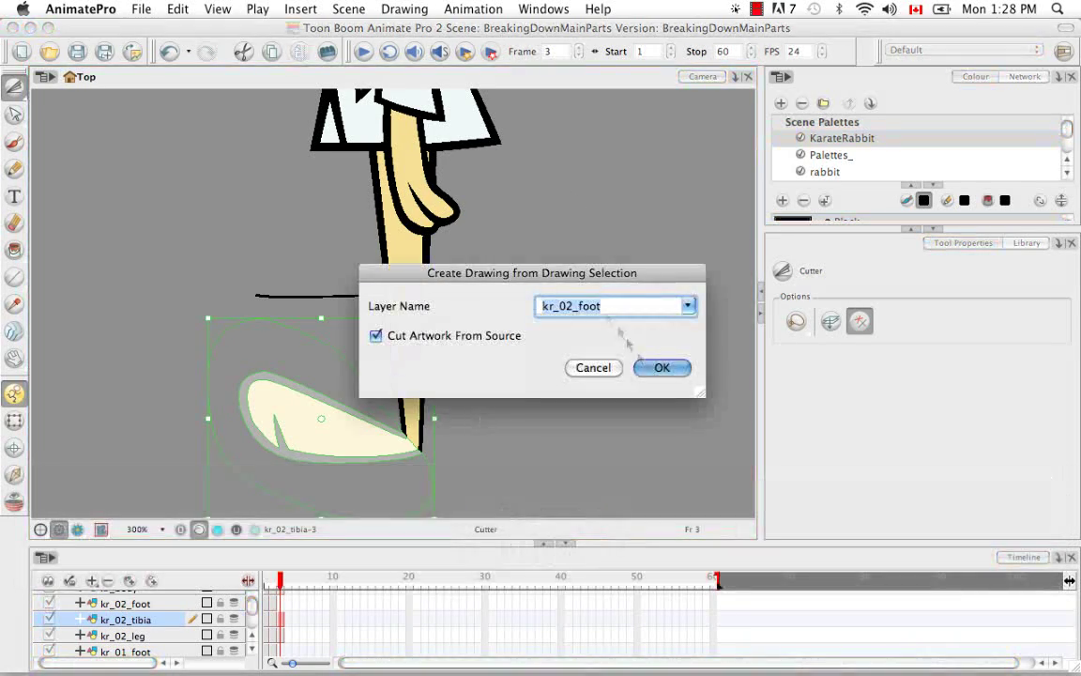
{"action": "left_click", "coordinate": [661, 367]}
Cut both ears from the kr_head drawing at frame 3 and create a drawing from them on kr_01_ear.
{"action": "key", "text": "space"}
{"action": "left_click_drag", "start_coordinate": [549, 150], "coordinate": [539, 507]}
{"action": "left_click_drag", "start_coordinate": [538, 112], "coordinate": [533, 373]}
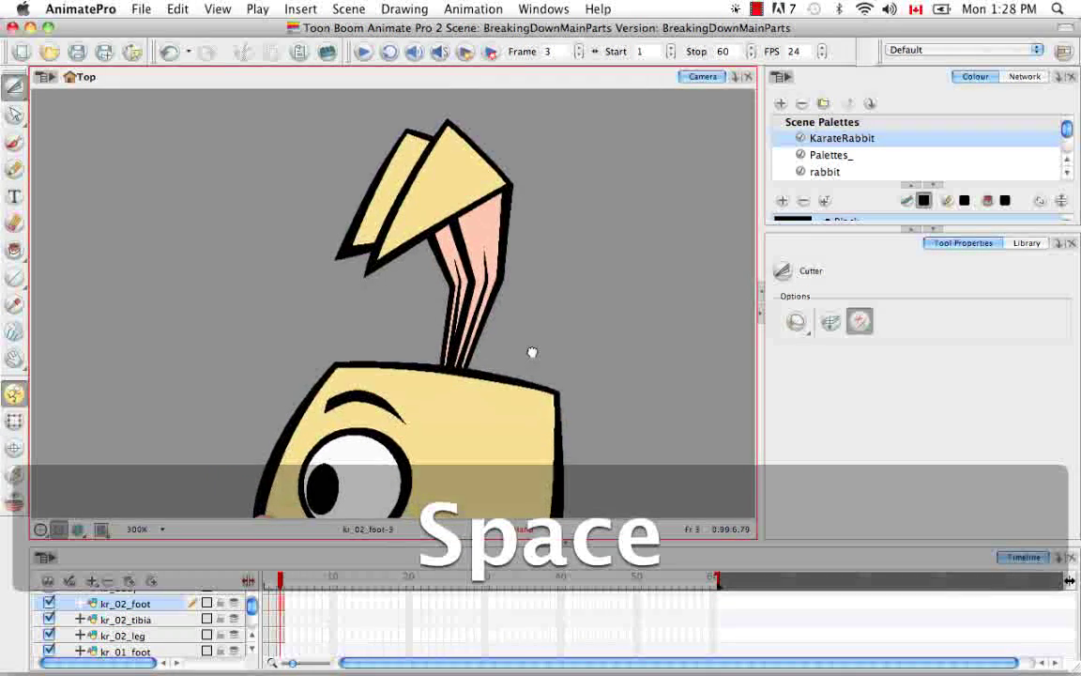
{"action": "left_click_drag", "start_coordinate": [253, 602], "coordinate": [253, 608]}
{"action": "left_click", "coordinate": [278, 648]}
{"action": "mouse_move", "coordinate": [397, 328]}
{"action": "left_mouse_down"}
{"action": "mouse_move", "coordinate": [437, 354]}
{"action": "mouse_move", "coordinate": [444, 108]}
{"action": "mouse_move", "coordinate": [554, 322]}
{"action": "left_mouse_up"}
{"action": "left_click_drag", "start_coordinate": [468, 360], "coordinate": [469, 362]}
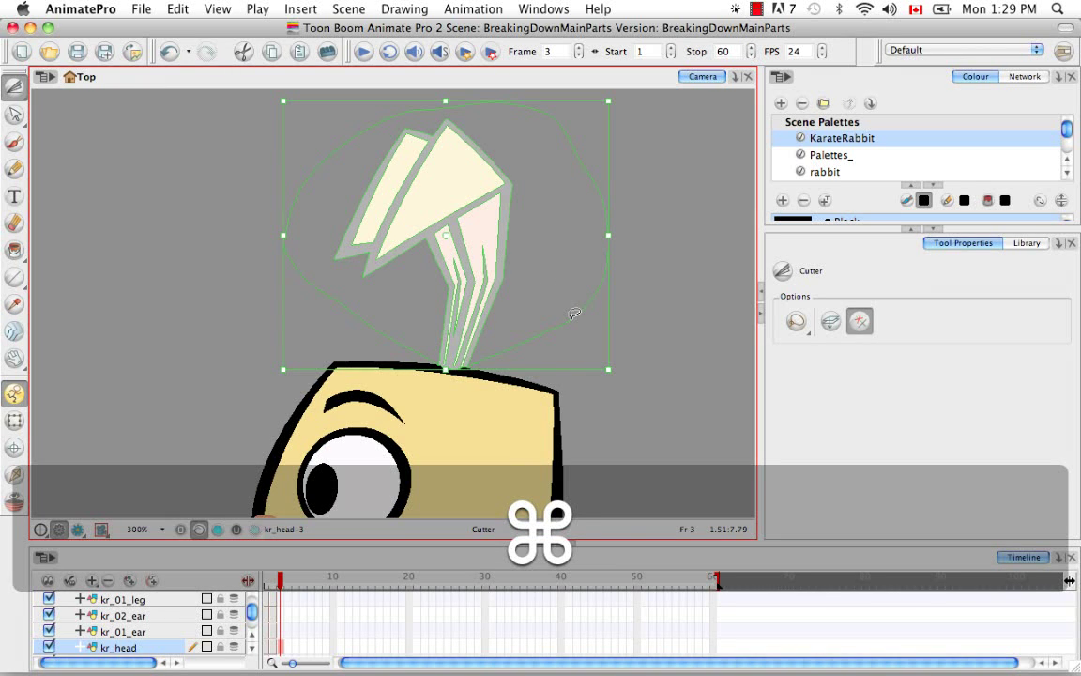
{"action": "key", "text": "super+backslash"}
{"action": "left_click", "coordinate": [664, 371]}
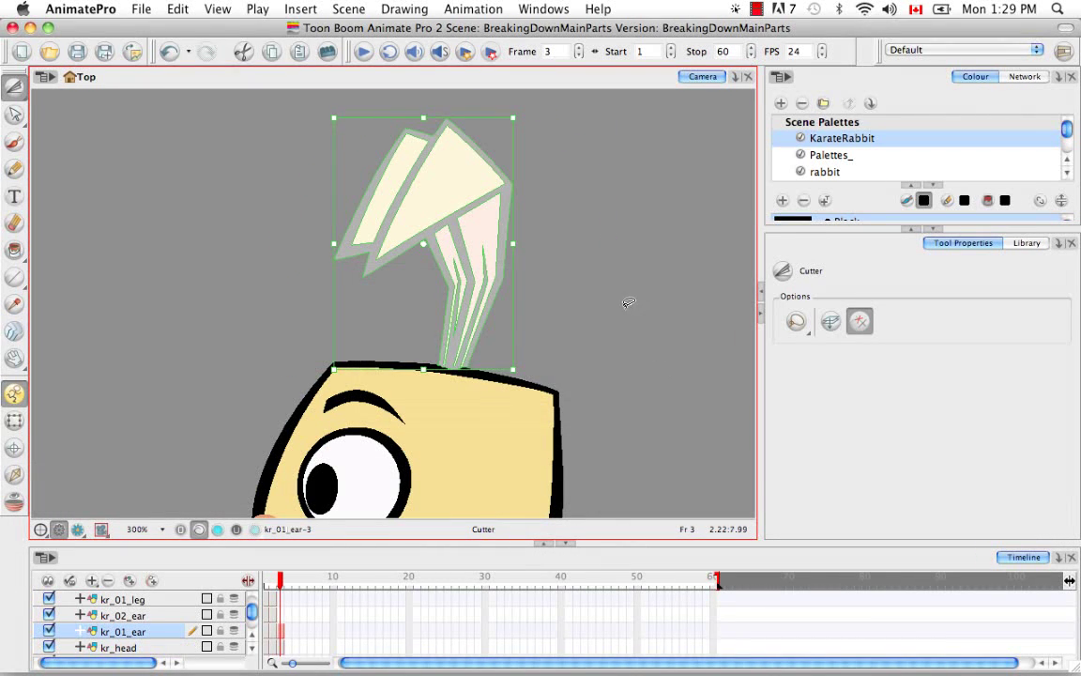
Cut the front ear from kr_01_ear at frame 3 with a Lasso selection and create a drawing from it on kr_02_ear.
{"action": "left_click", "coordinate": [554, 234]}
{"action": "mouse_move", "coordinate": [423, 147]}
{"action": "left_mouse_down"}
{"action": "mouse_move", "coordinate": [361, 178]}
{"action": "mouse_move", "coordinate": [347, 254]}
{"action": "mouse_move", "coordinate": [385, 225]}
{"action": "mouse_move", "coordinate": [454, 232]}
{"action": "mouse_move", "coordinate": [418, 281]}
{"action": "mouse_move", "coordinate": [413, 331]}
{"action": "mouse_move", "coordinate": [450, 108]}
{"action": "mouse_move", "coordinate": [403, 101]}
{"action": "left_mouse_up"}
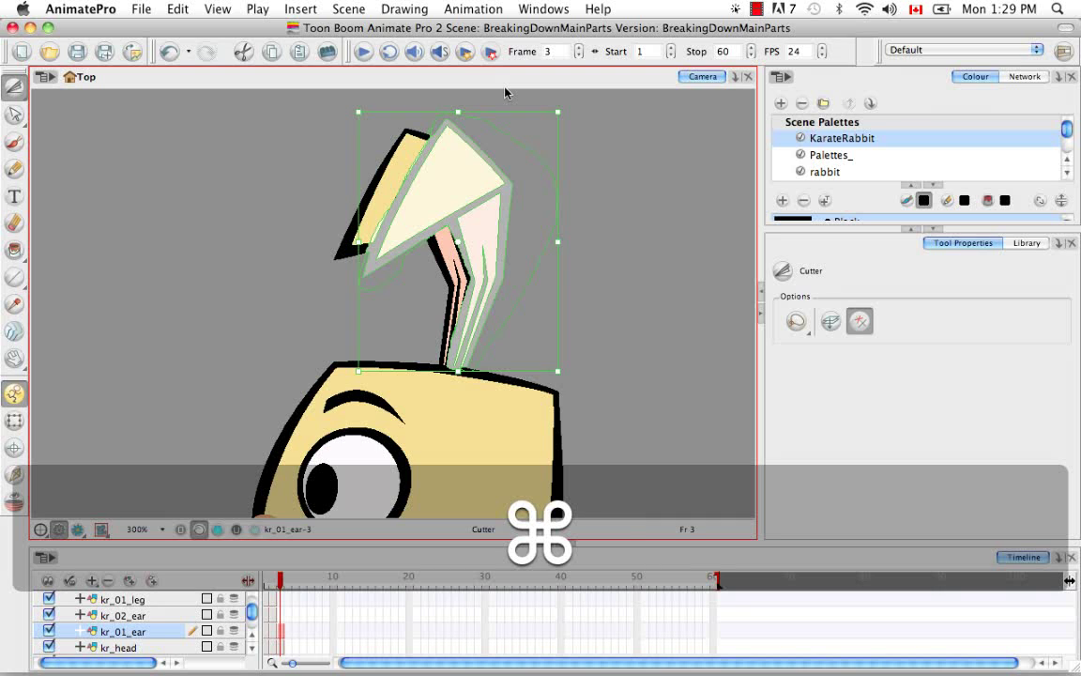
{"action": "key", "text": "super+backslash"}
{"action": "left_click", "coordinate": [665, 366]}
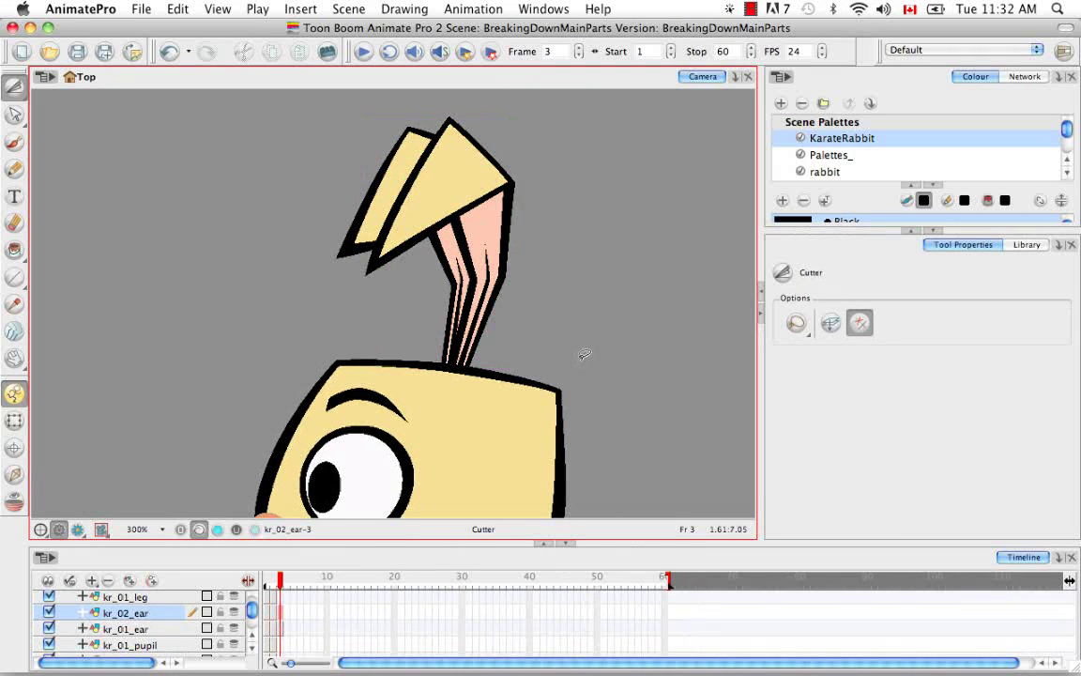
Cut the whole eye with its surrounding skin from kr_head at frame 3 and create a drawing from it on kr_02_eyelid.
{"action": "left_click", "coordinate": [251, 649]}
{"action": "left_click", "coordinate": [251, 648]}
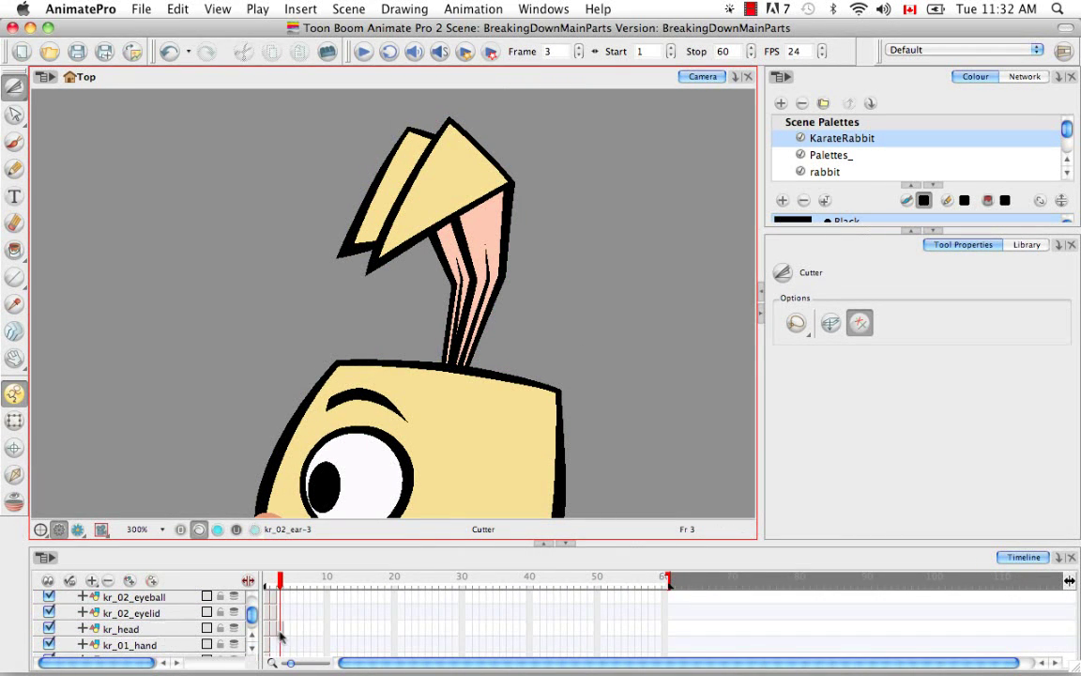
{"action": "left_click", "coordinate": [122, 628]}
{"action": "key", "text": "space"}
{"action": "left_click_drag", "start_coordinate": [449, 533], "coordinate": [490, 368]}
{"action": "key", "text": "super+equal"}
{"action": "mouse_move", "coordinate": [299, 255]}
{"action": "left_mouse_down"}
{"action": "mouse_move", "coordinate": [416, 232]}
{"action": "mouse_move", "coordinate": [489, 313]}
{"action": "mouse_move", "coordinate": [403, 395]}
{"action": "mouse_move", "coordinate": [335, 388]}
{"action": "mouse_move", "coordinate": [291, 331]}
{"action": "mouse_move", "coordinate": [293, 276]}
{"action": "mouse_move", "coordinate": [289, 324]}
{"action": "mouse_move", "coordinate": [320, 384]}
{"action": "mouse_move", "coordinate": [394, 402]}
{"action": "mouse_move", "coordinate": [450, 364]}
{"action": "mouse_move", "coordinate": [472, 291]}
{"action": "mouse_move", "coordinate": [430, 235]}
{"action": "mouse_move", "coordinate": [352, 219]}
{"action": "mouse_move", "coordinate": [282, 249]}
{"action": "left_mouse_up"}
{"action": "left_click", "coordinate": [338, 248]}
{"action": "key", "text": "super+9"}
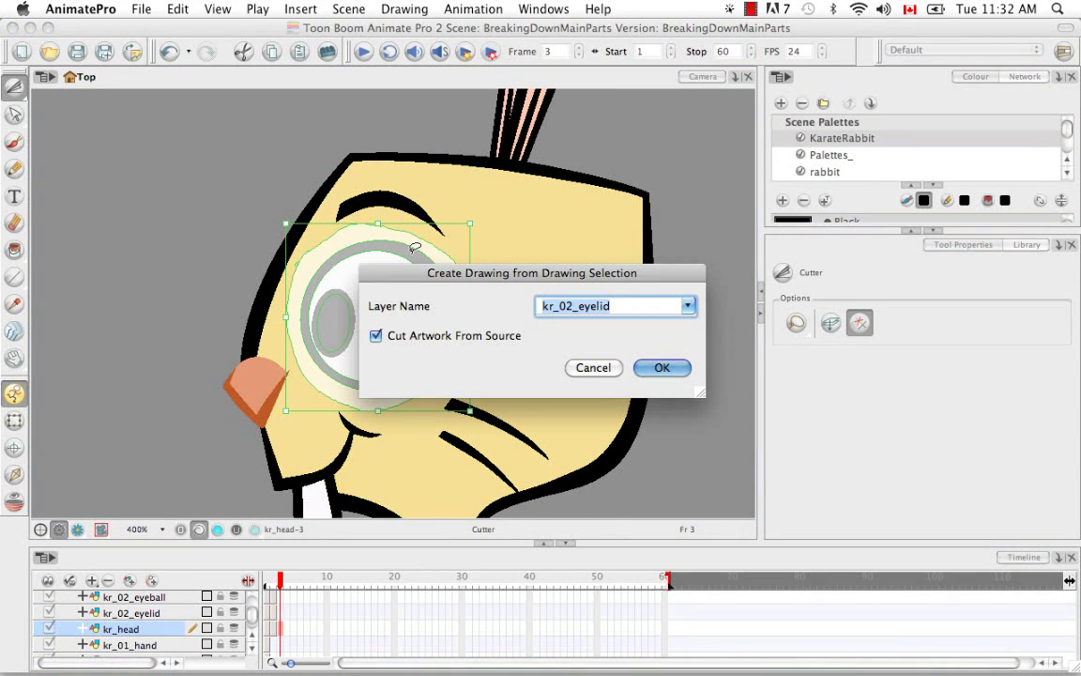
{"action": "left_click", "coordinate": [662, 367]}
Show only the kr_02_eyelid layer and examine the cut-out eye artwork.
{"action": "left_click", "coordinate": [48, 611], "text": "alt"}
{"action": "left_click", "coordinate": [49, 611]}
{"action": "left_click", "coordinate": [177, 10]}
{"action": "left_click", "coordinate": [279, 430]}
{"action": "left_click", "coordinate": [279, 430]}
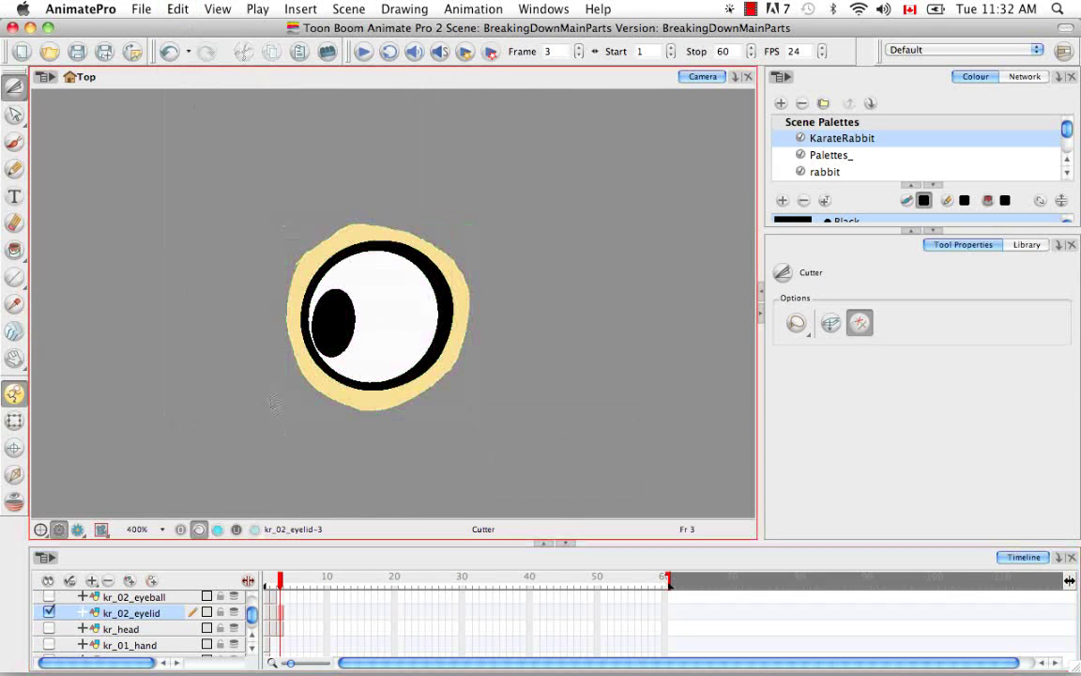
{"action": "left_click", "coordinate": [16, 92]}
{"action": "left_click", "coordinate": [71, 89]}
{"action": "left_click", "coordinate": [305, 284]}
{"action": "left_click", "coordinate": [178, 10]}
{"action": "mouse_move", "coordinate": [353, 407]}
{"action": "key", "text": "Escape"}
With all layers shown again, cut the eyeball and pupil from kr_02_eyelid and create a drawing from them on kr_02_eyeball.
{"action": "left_click", "coordinate": [14, 86]}
{"action": "left_click", "coordinate": [57, 108]}
{"action": "left_click", "coordinate": [47, 582]}
{"action": "left_click", "coordinate": [385, 310]}
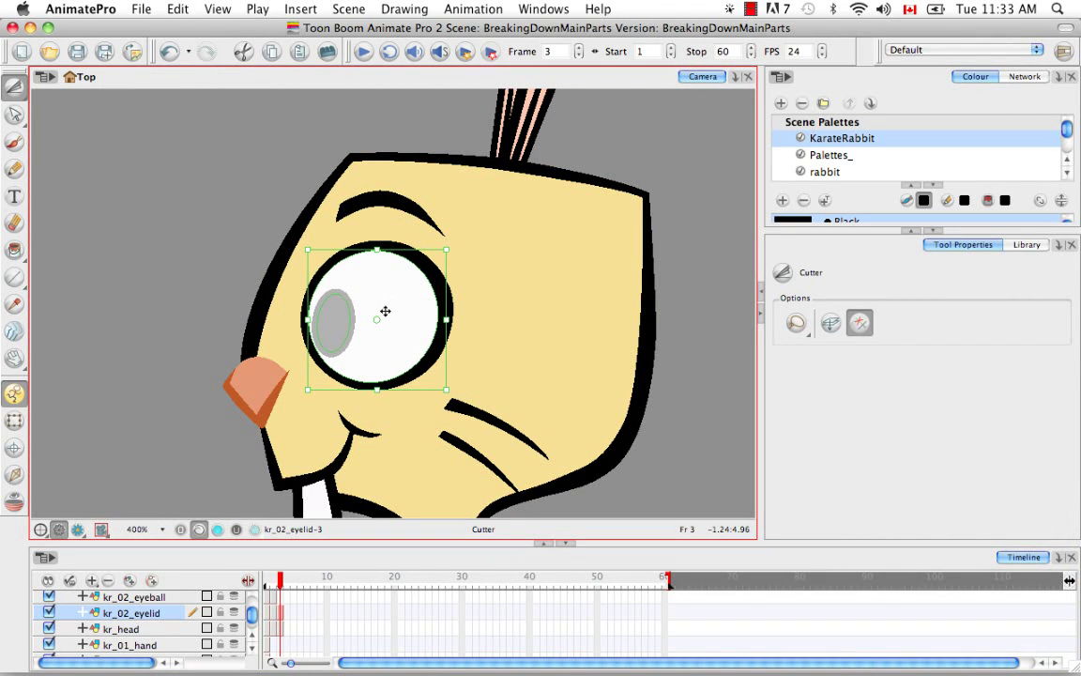
{"action": "key", "text": "super+b"}
{"action": "left_click", "coordinate": [657, 368]}
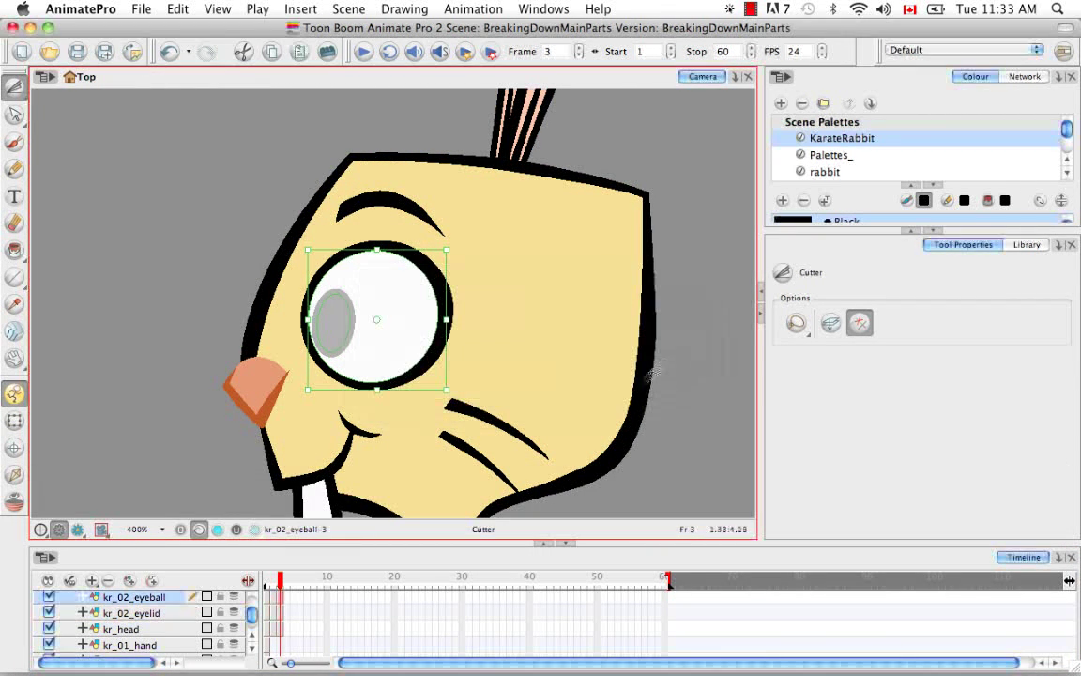
Select the pupil on kr_02_eyeball with the Select tool and create a drawing from it on kr_02_pupil.
{"action": "left_click", "coordinate": [169, 613]}
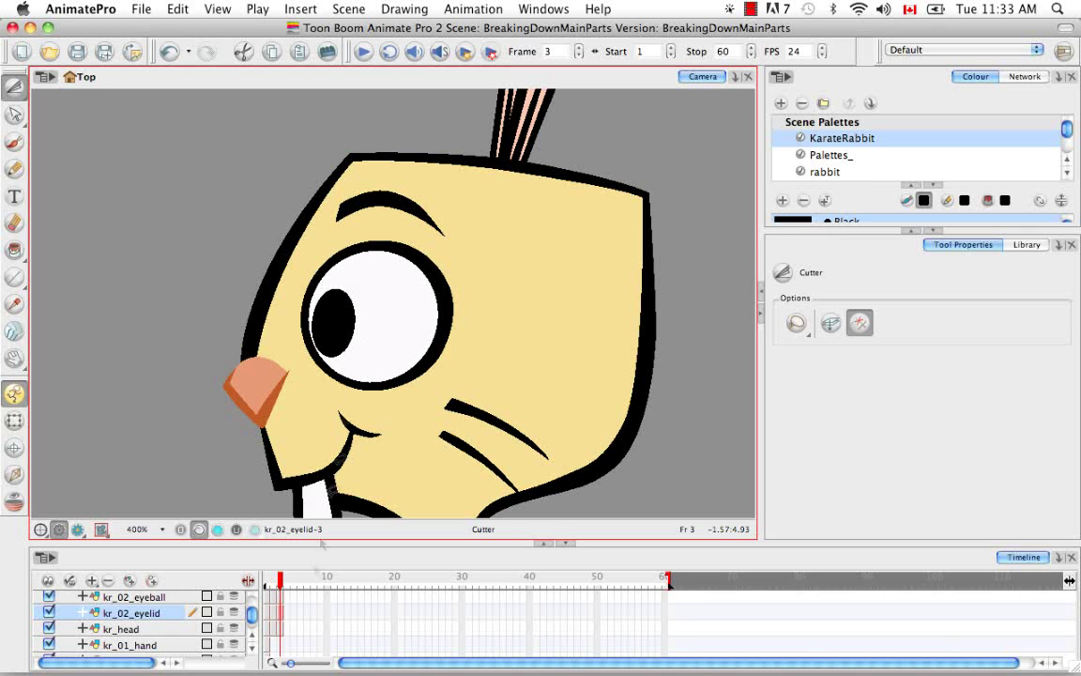
{"action": "key", "text": "alt+s"}
{"action": "left_click", "coordinate": [332, 310]}
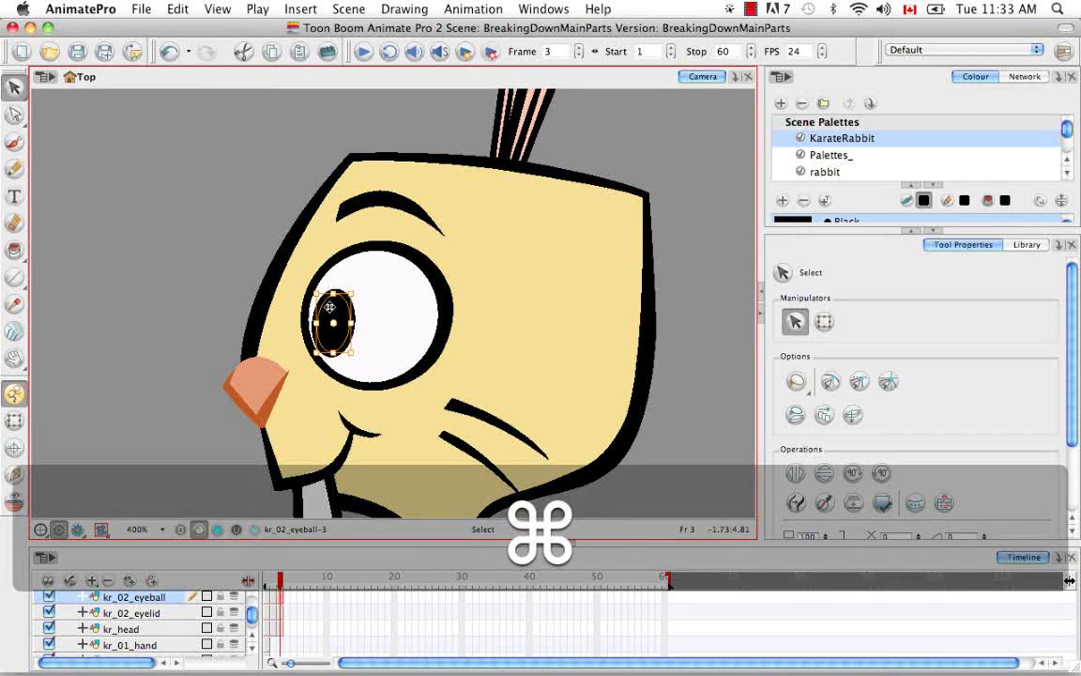
{"action": "key", "text": "super+y"}
{"action": "left_click", "coordinate": [664, 370]}
{"action": "left_click", "coordinate": [680, 364]}
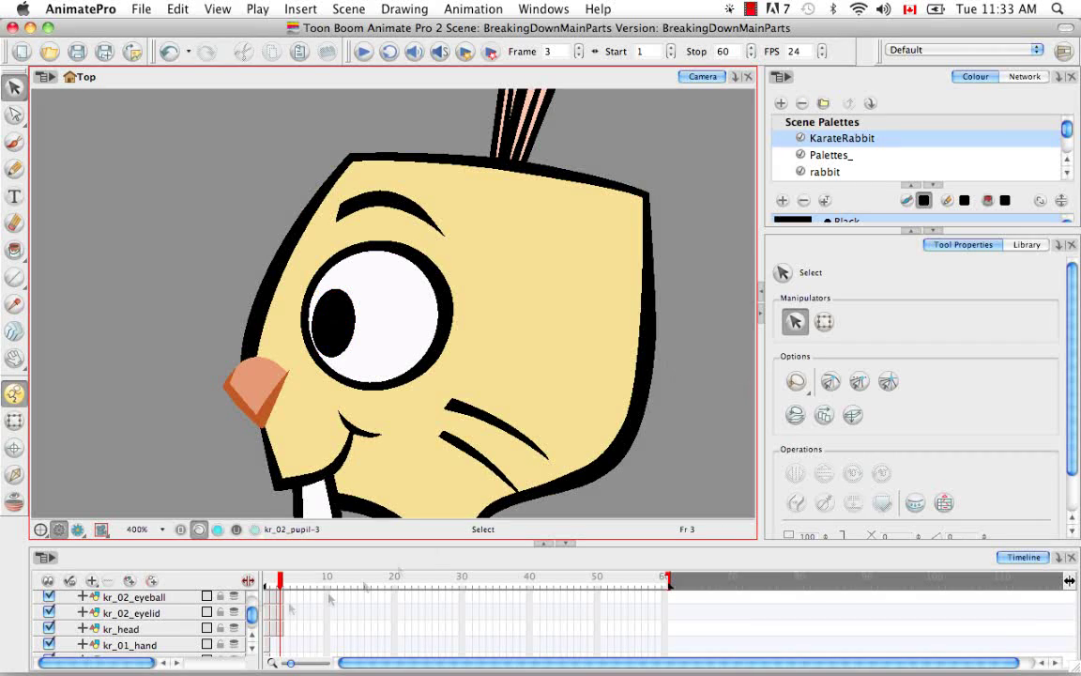
Show the kr_02_pupil layer alone to check the pupil, and re-enable all layers.
{"action": "left_click", "coordinate": [48, 580]}
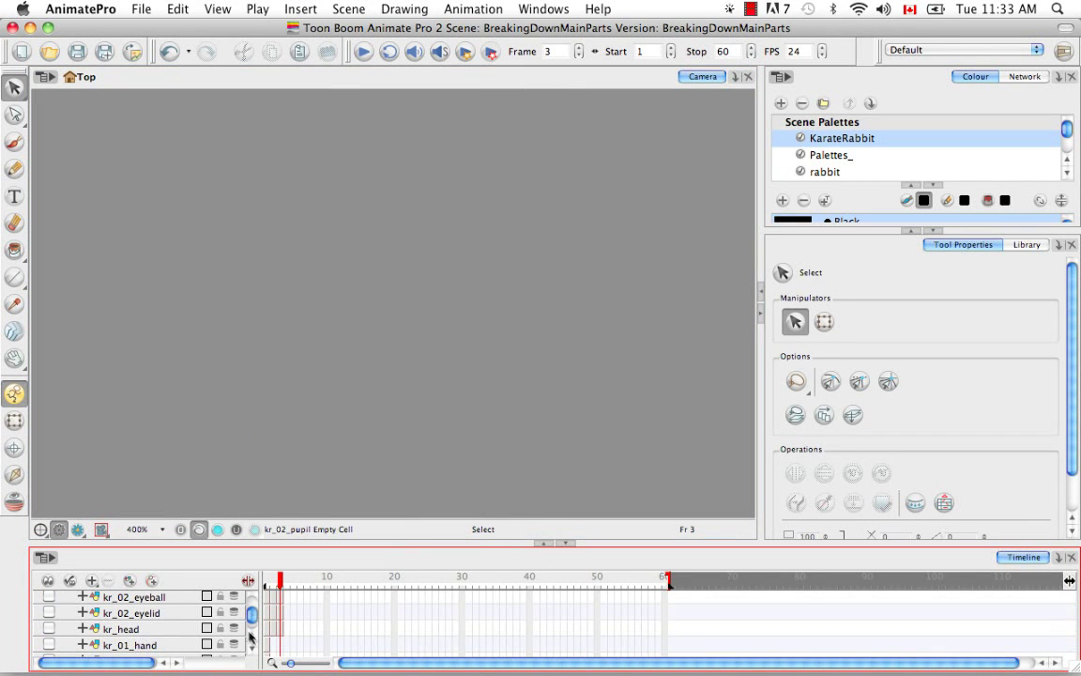
{"action": "scroll", "coordinate": [49, 613], "scroll_direction": "up", "scroll_amount": 1}
{"action": "left_click", "coordinate": [49, 596]}
{"action": "left_click", "coordinate": [48, 580]}
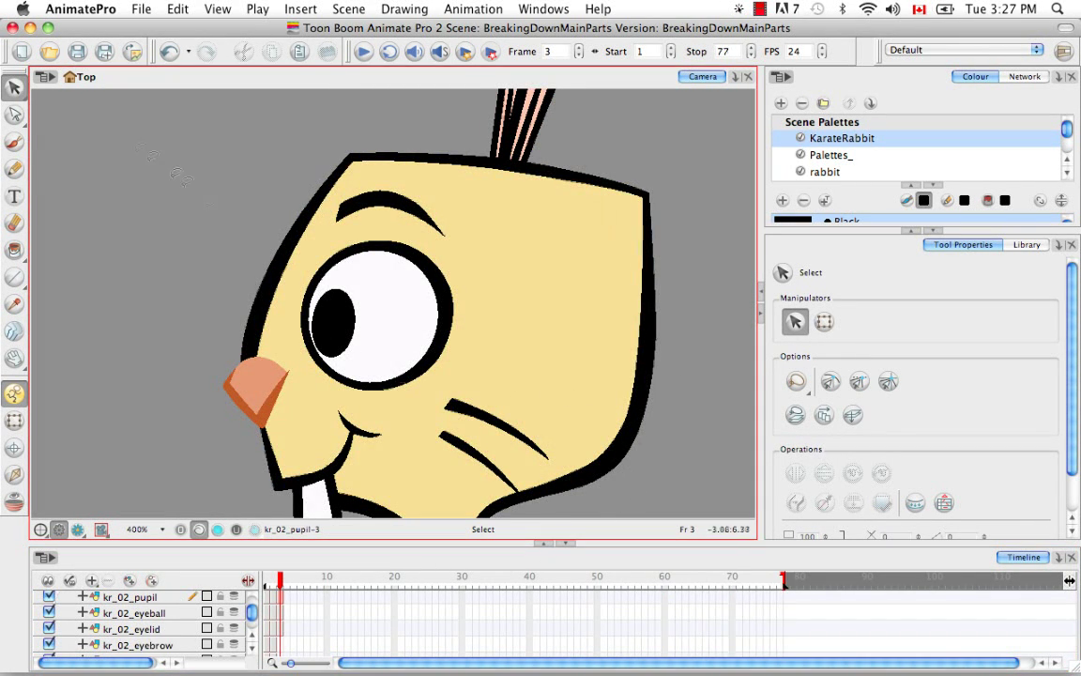
Cut the eyebrow from kr_head at frame 3 with a Lasso selection and create a drawing from it on kr_02_eyebrow.
{"action": "left_click_drag", "start_coordinate": [15, 87], "coordinate": [56, 111]}
{"action": "scroll", "coordinate": [249, 609], "scroll_direction": "down", "scroll_amount": 5}
{"action": "left_click", "coordinate": [284, 613]}
{"action": "mouse_move", "coordinate": [357, 177]}
{"action": "left_mouse_down"}
{"action": "mouse_move", "coordinate": [456, 239]}
{"action": "mouse_move", "coordinate": [427, 193]}
{"action": "mouse_move", "coordinate": [361, 180]}
{"action": "left_mouse_up"}
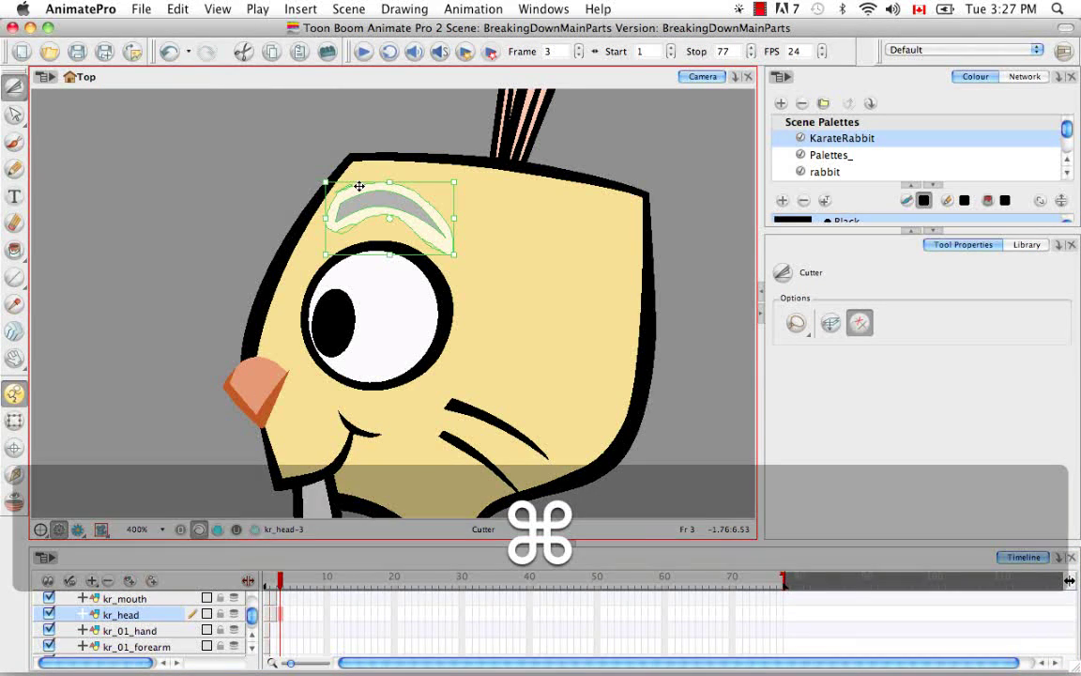
{"action": "key", "text": "super+e"}
{"action": "left_click", "coordinate": [687, 305]}
{"action": "scroll", "coordinate": [691, 418], "scroll_direction": "up", "scroll_amount": 2}
{"action": "scroll", "coordinate": [691, 418], "scroll_direction": "up", "scroll_amount": 2}
{"action": "left_click", "coordinate": [591, 355]}
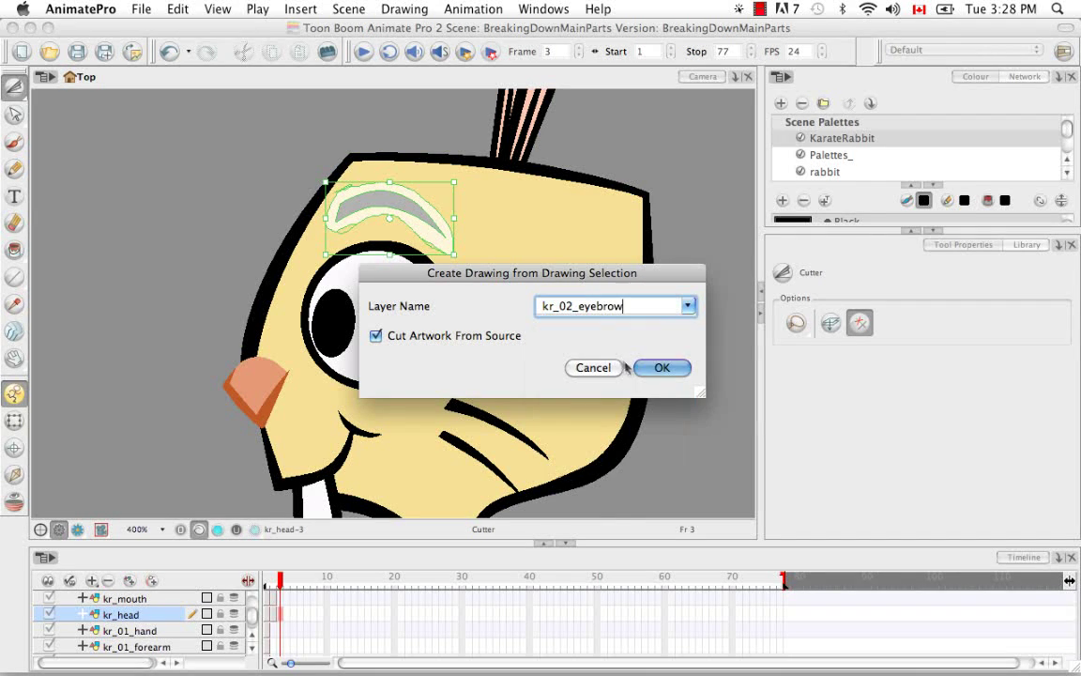
{"action": "key", "text": "Return"}
{"action": "left_click", "coordinate": [591, 353]}
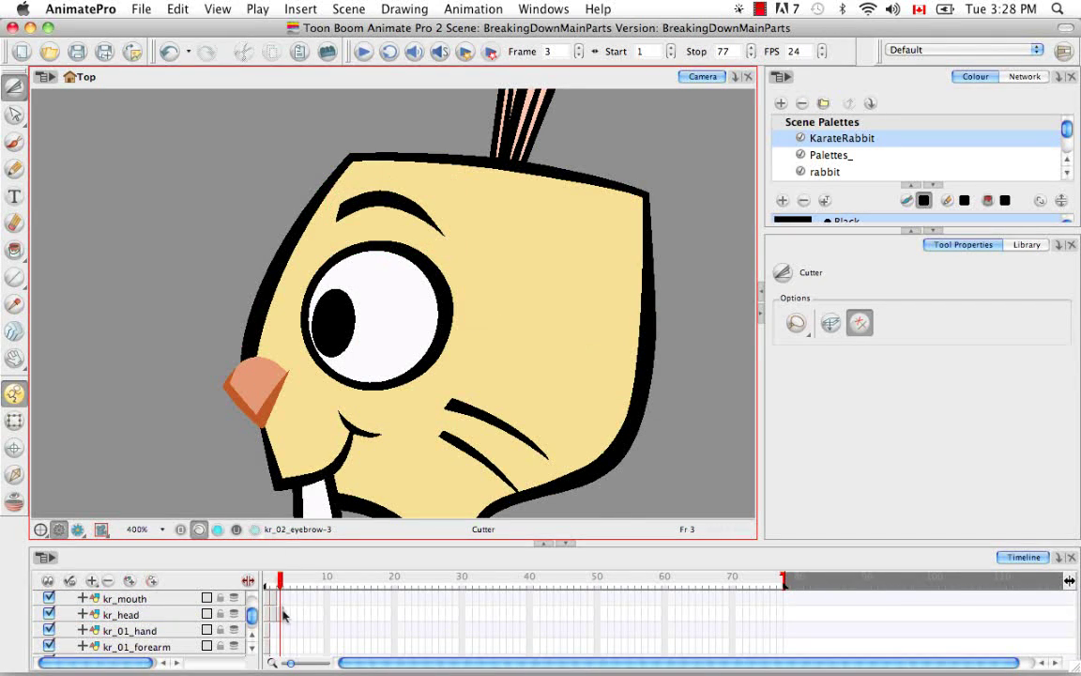
Cut the nose from kr_head at frame 3 and create a drawing from it on the nose layer.
{"action": "left_click", "coordinate": [281, 614]}
{"action": "mouse_move", "coordinate": [268, 354]}
{"action": "left_mouse_down"}
{"action": "mouse_move", "coordinate": [254, 351]}
{"action": "mouse_move", "coordinate": [247, 390]}
{"action": "mouse_move", "coordinate": [261, 319]}
{"action": "mouse_move", "coordinate": [235, 314]}
{"action": "left_mouse_up"}
{"action": "key", "text": "super+d"}
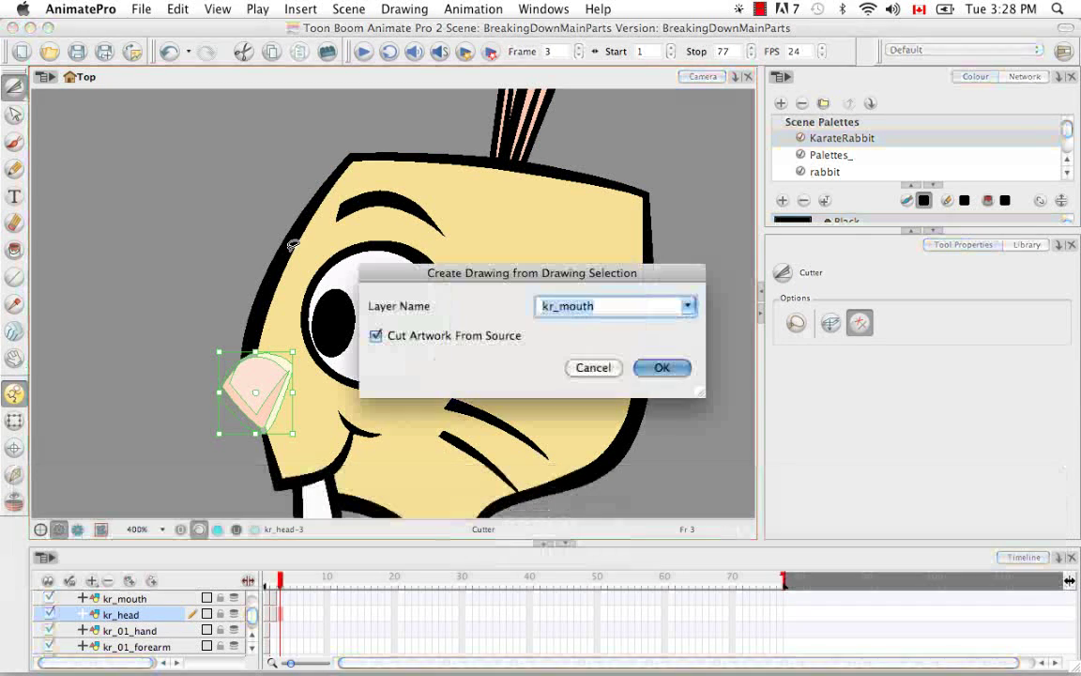
{"action": "left_click", "coordinate": [688, 307]}
{"action": "left_click", "coordinate": [637, 453]}
{"action": "left_click", "coordinate": [664, 367]}
{"action": "left_click", "coordinate": [383, 452]}
Cut the mouth and tooth from kr_head at frame 3 and create a drawing from them on kr_mouth.
{"action": "key", "text": "space"}
{"action": "left_click_drag", "start_coordinate": [380, 458], "coordinate": [381, 377]}
{"action": "left_click", "coordinate": [282, 614]}
{"action": "left_click_drag", "start_coordinate": [272, 389], "coordinate": [271, 386]}
{"action": "mouse_move", "coordinate": [318, 471]}
{"action": "left_mouse_down"}
{"action": "mouse_move", "coordinate": [353, 437]}
{"action": "mouse_move", "coordinate": [345, 401]}
{"action": "mouse_move", "coordinate": [397, 334]}
{"action": "mouse_move", "coordinate": [328, 328]}
{"action": "mouse_move", "coordinate": [293, 380]}
{"action": "mouse_move", "coordinate": [264, 375]}
{"action": "left_mouse_up"}
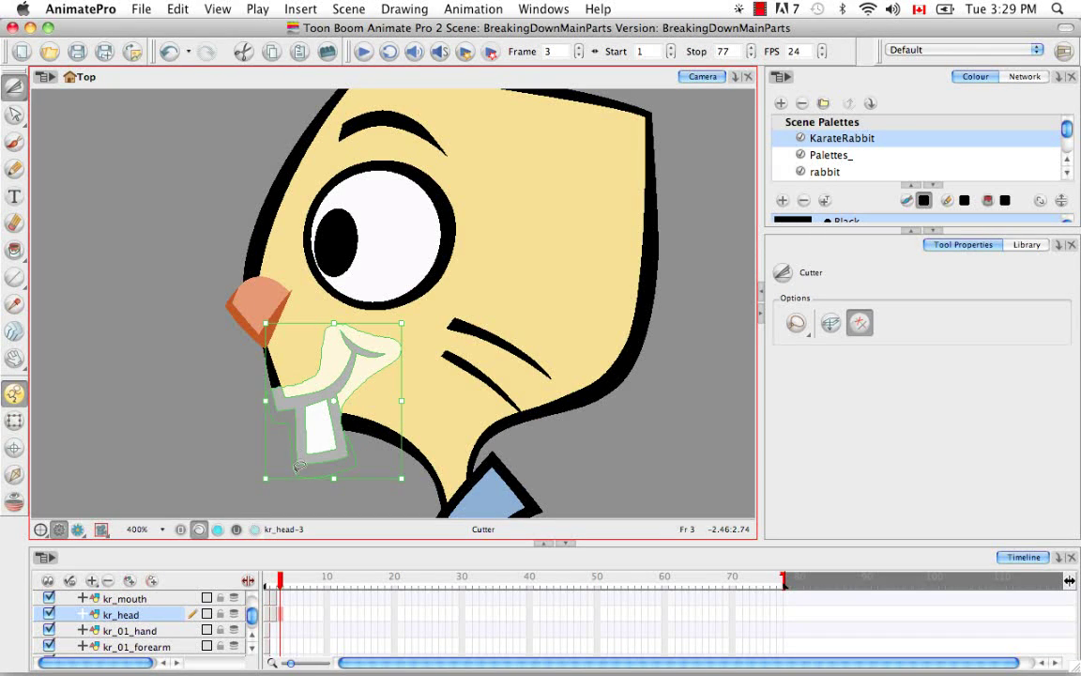
{"action": "key", "text": "F9"}
{"action": "key", "text": "Return"}
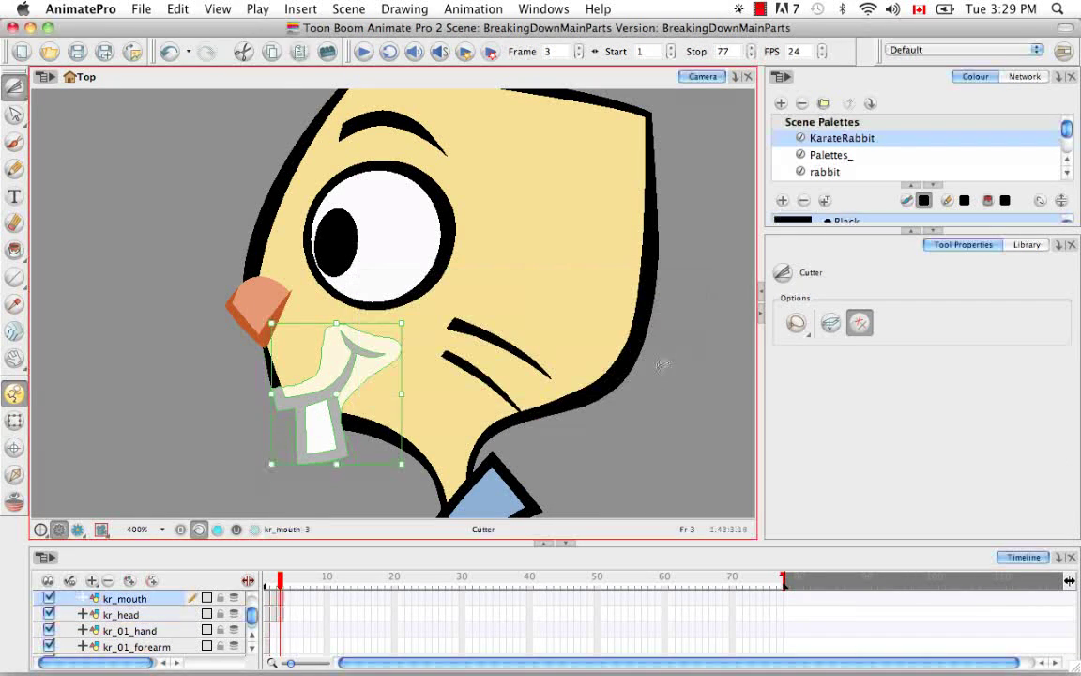
{"action": "left_click", "coordinate": [614, 428]}
Review the whole side-view rabbit and its list of body-part layers at frame 3.
{"action": "left_click_drag", "start_coordinate": [250, 615], "coordinate": [251, 617]}
{"action": "scroll", "coordinate": [251, 621], "scroll_direction": "down", "scroll_amount": 5}
{"action": "scroll", "coordinate": [249, 615], "scroll_direction": "up", "scroll_amount": 2}
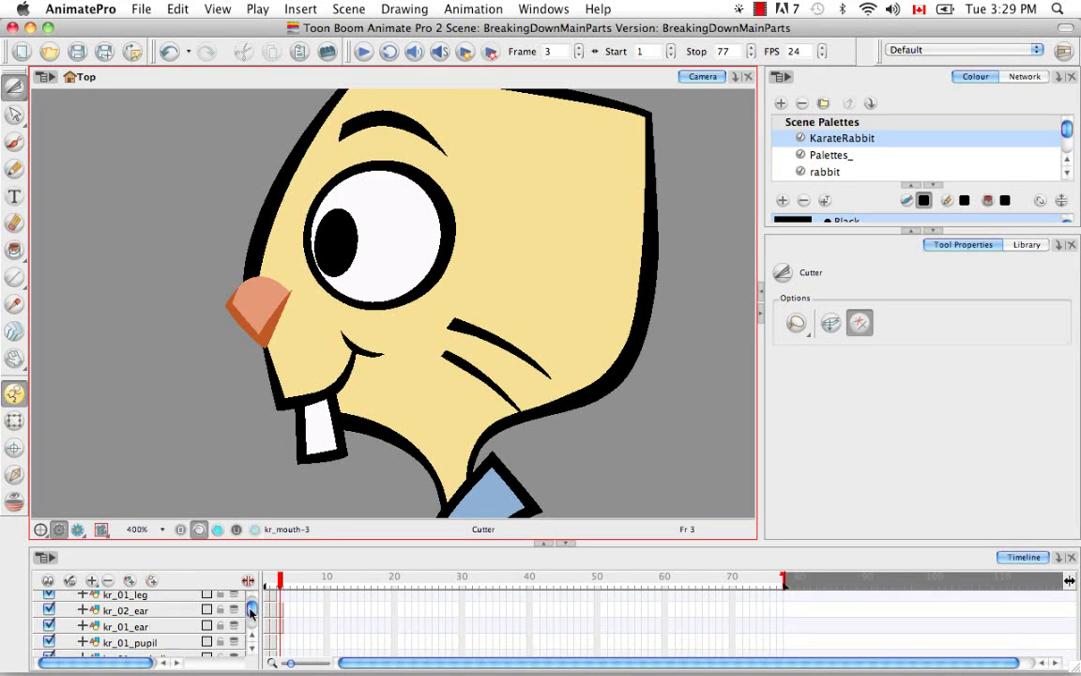
{"action": "key", "text": "shift+m"}
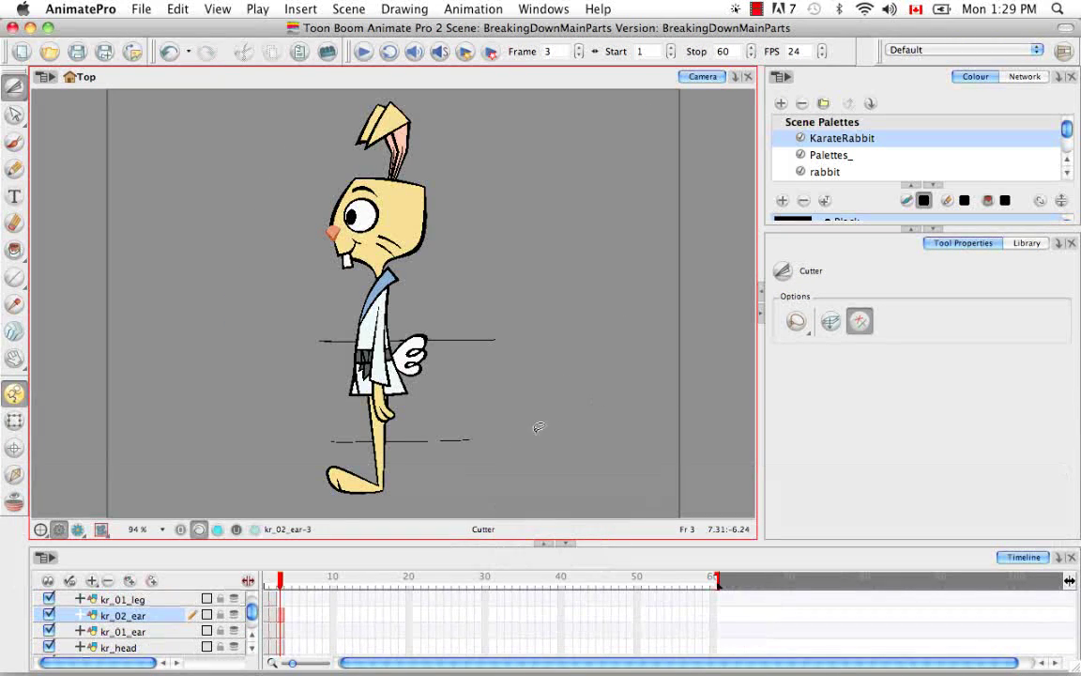
{"action": "scroll", "coordinate": [250, 610], "scroll_direction": "up", "scroll_amount": 3}
{"action": "scroll", "coordinate": [252, 610], "scroll_direction": "down", "scroll_amount": 5}
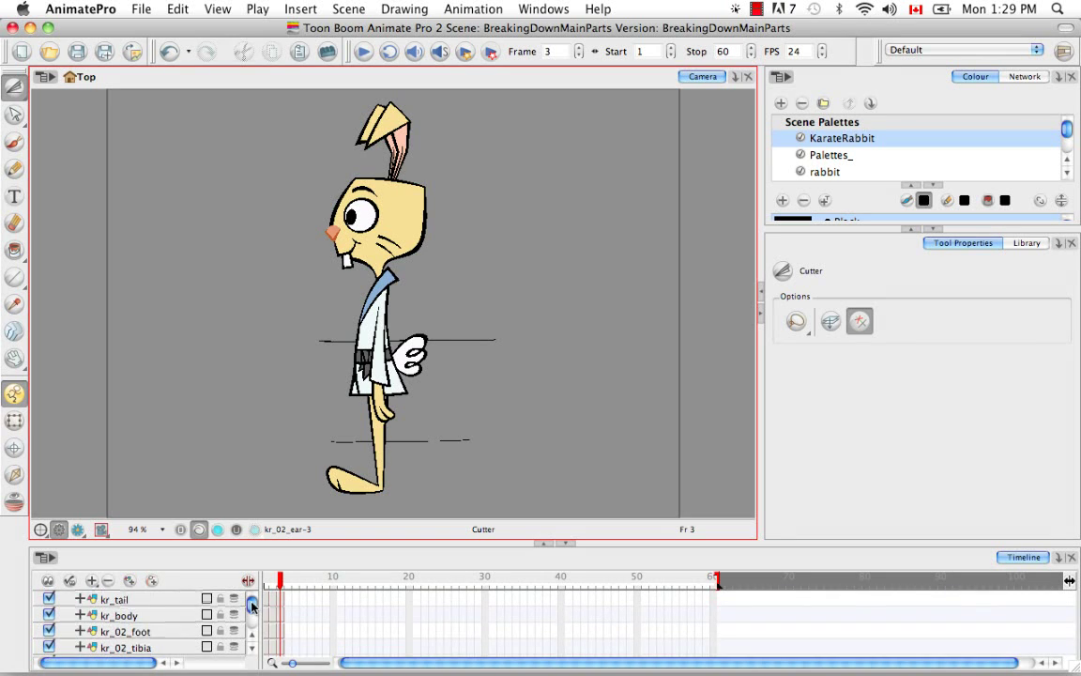
{"action": "scroll", "coordinate": [252, 624], "scroll_direction": "up", "scroll_amount": 2}
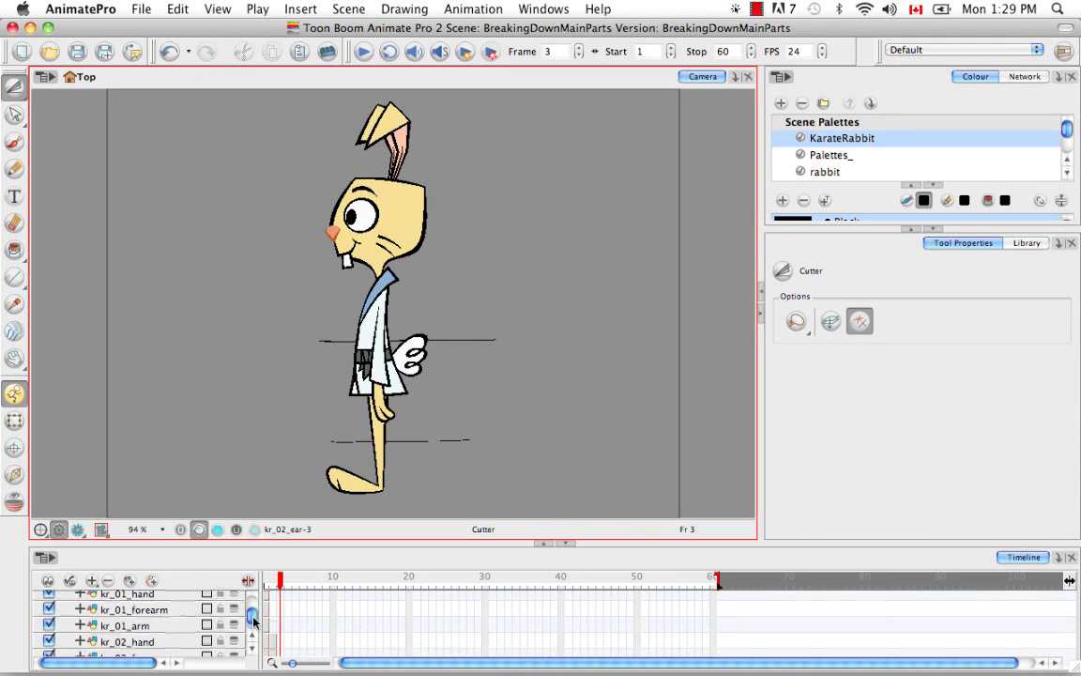
{"action": "scroll", "coordinate": [254, 620], "scroll_direction": "up", "scroll_amount": 4}
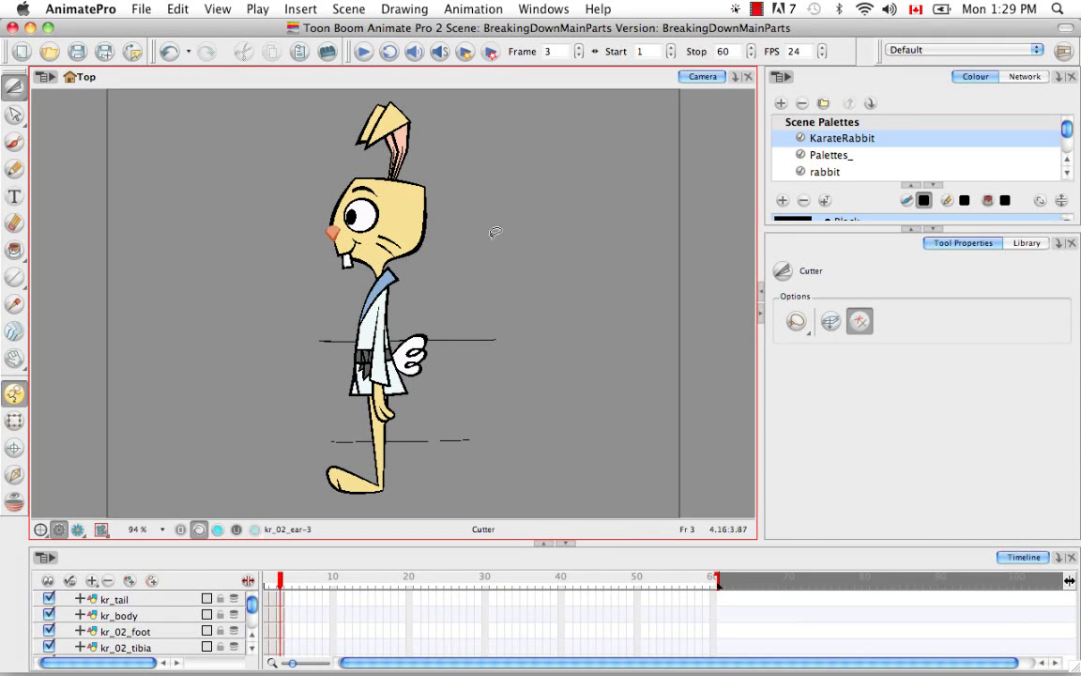
{"action": "scroll", "coordinate": [246, 610], "scroll_direction": "down", "scroll_amount": 3}
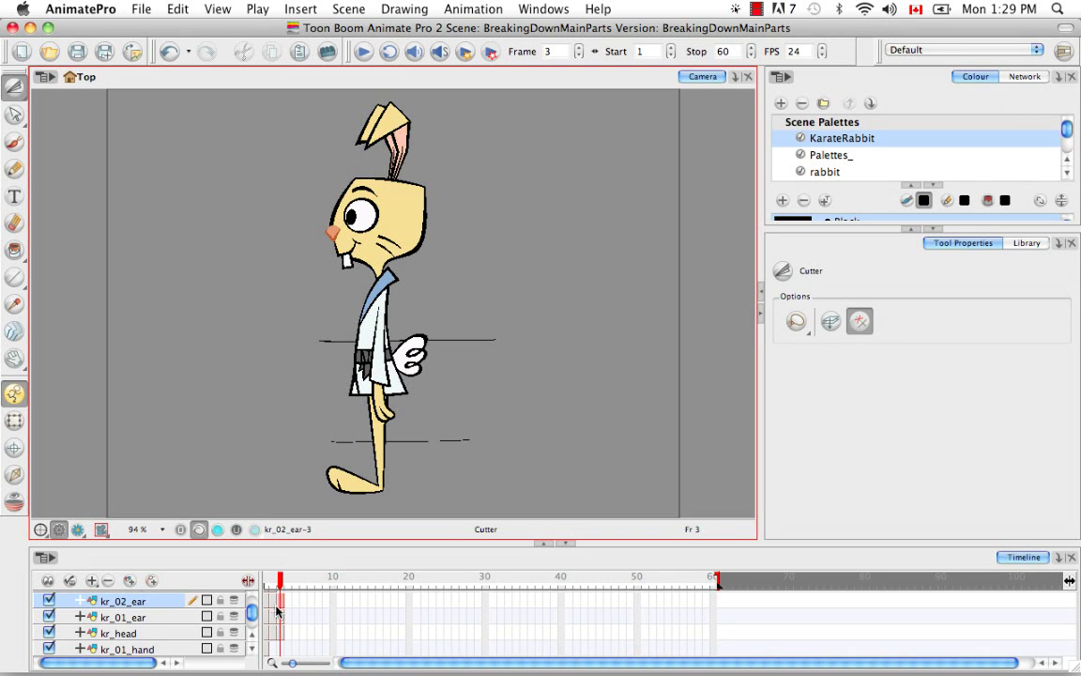